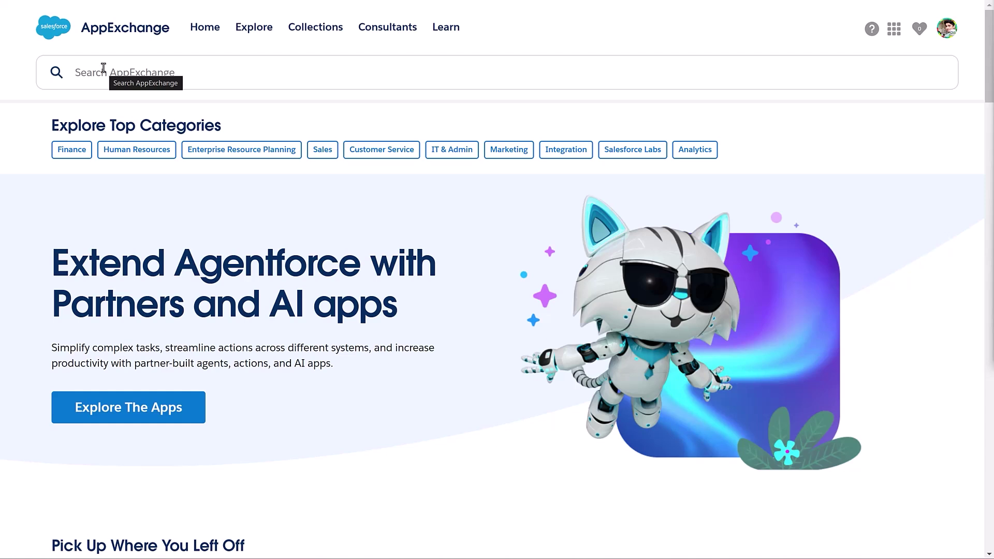
# - Search AppExchange for 'Voice connector' and open the Voice Connectors for Einstein Conversation Insights listing
pyautogui.click(103, 67)
pyautogui.write('Voice connector')
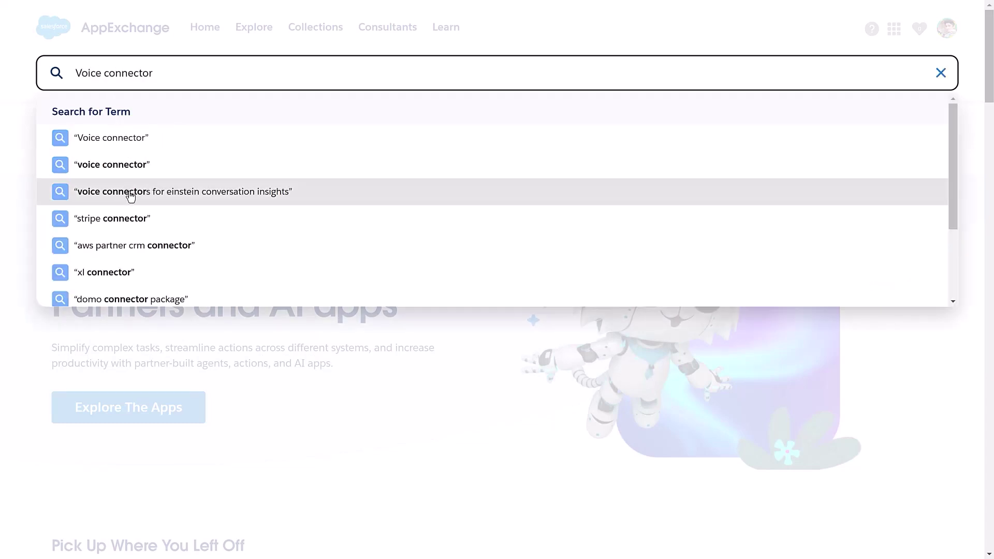
pyautogui.click(133, 192)
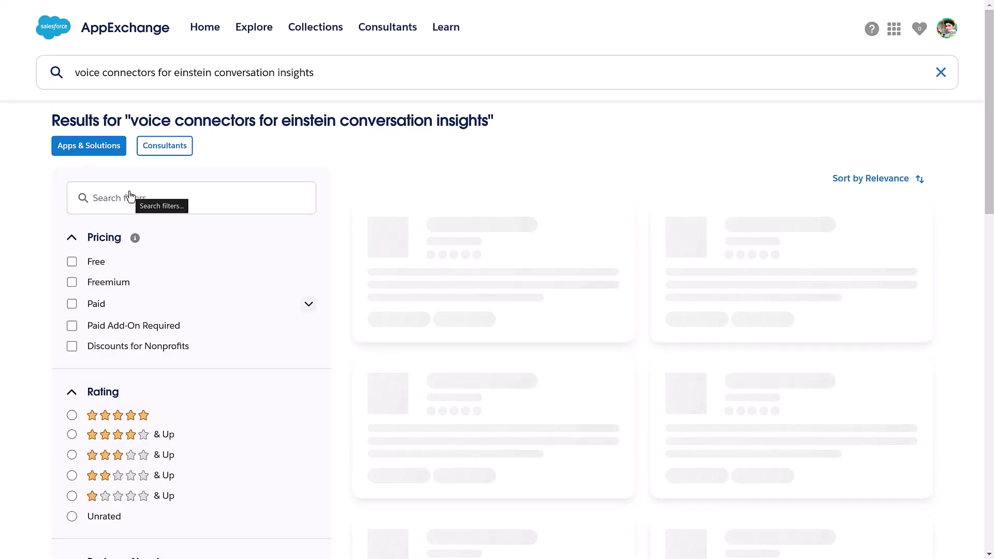
pyautogui.click(446, 230)
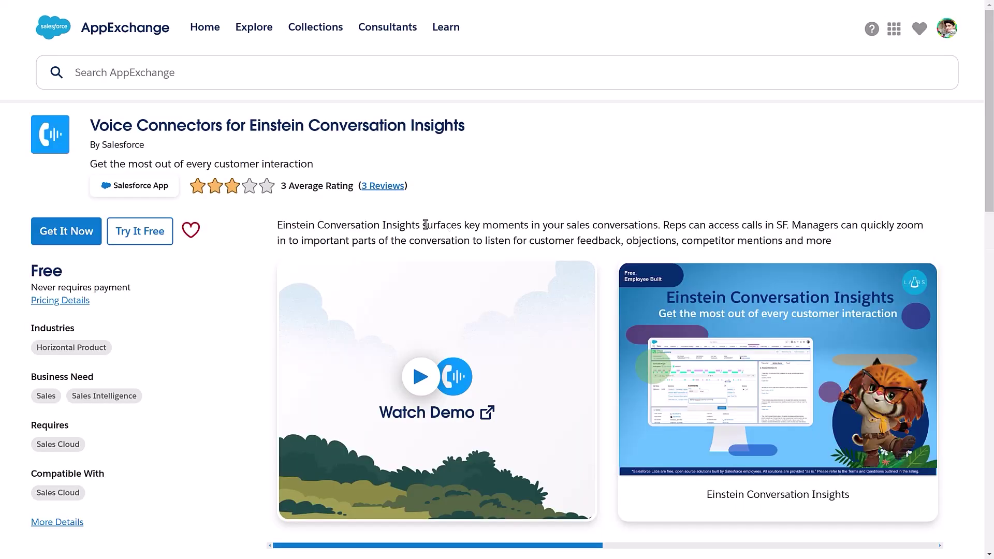
# - Install the package into the production org for all users
pyautogui.click(62, 233)
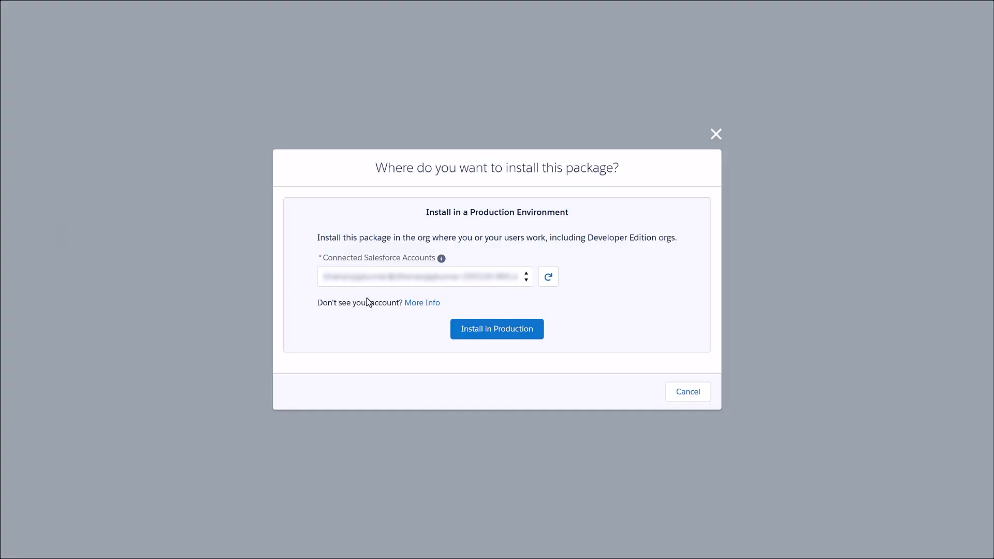
pyautogui.click(487, 332)
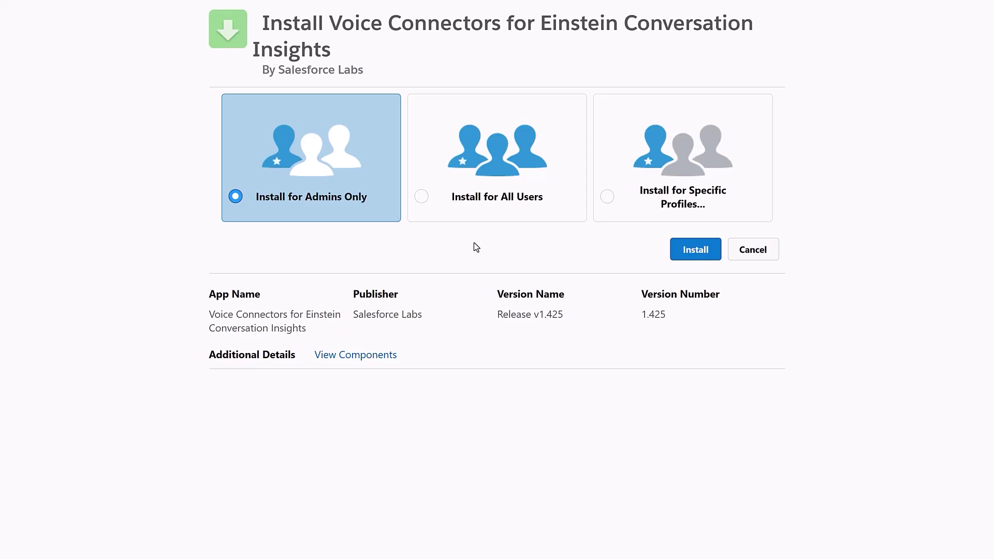
pyautogui.click(422, 199)
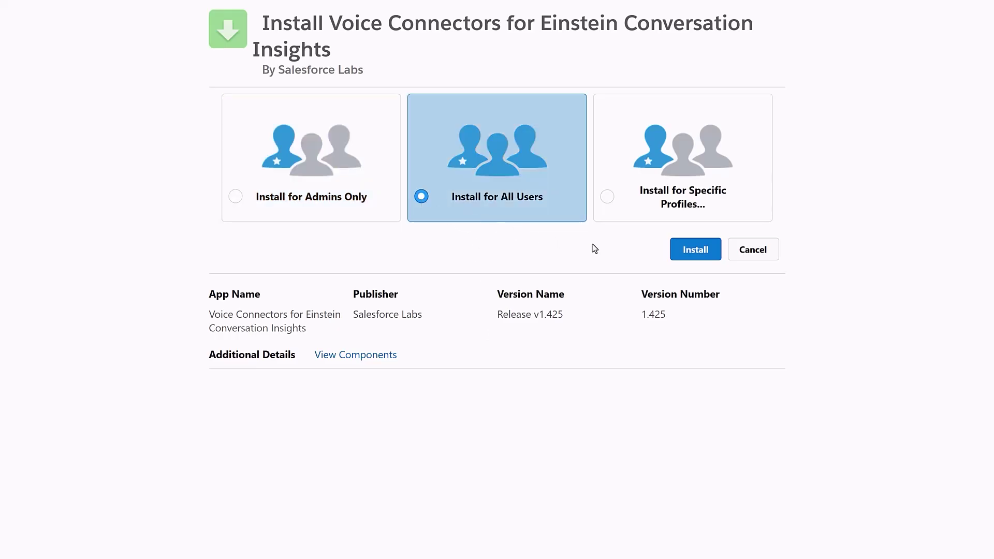
pyautogui.click(691, 254)
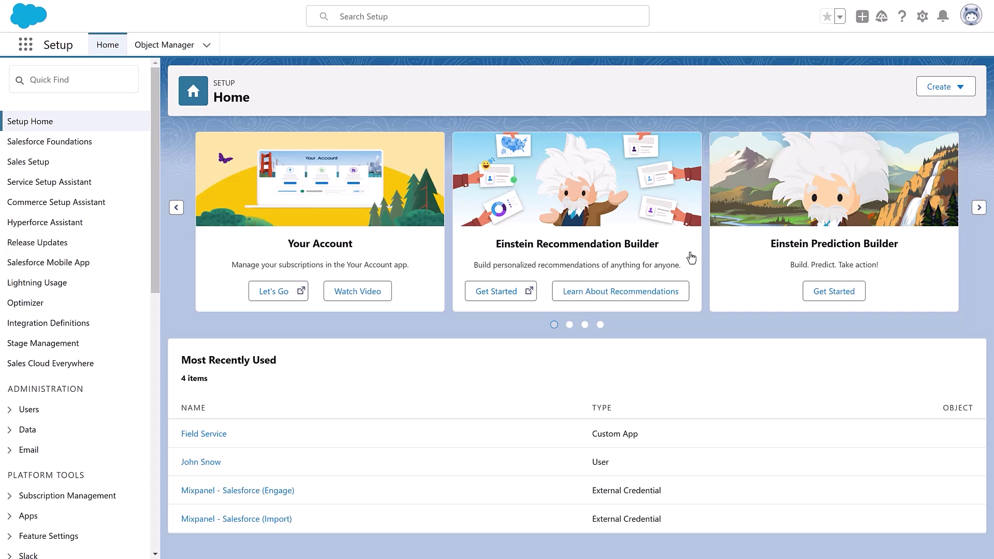
# - Launch the Voice Connector app from the App Launcher
pyautogui.click(27, 46)
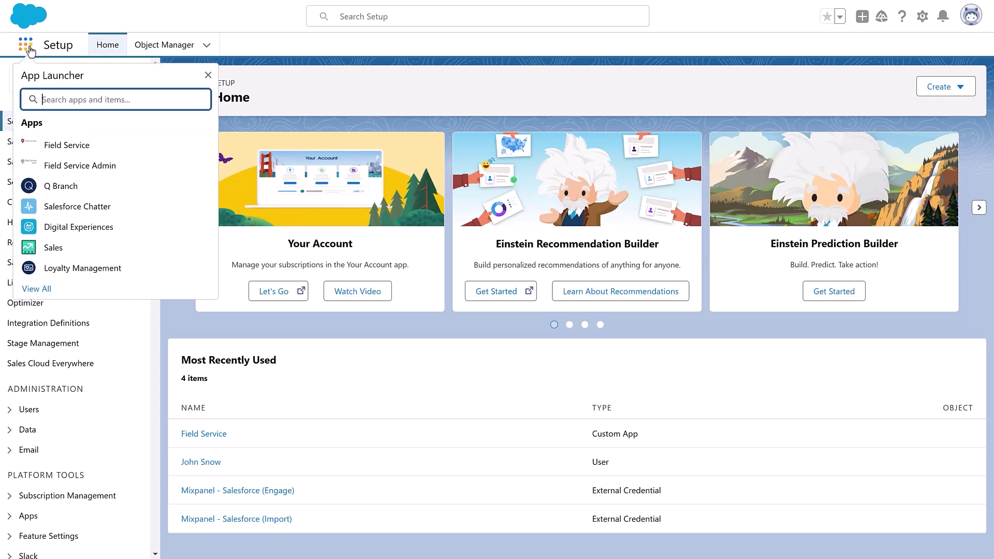
pyautogui.write('voice')
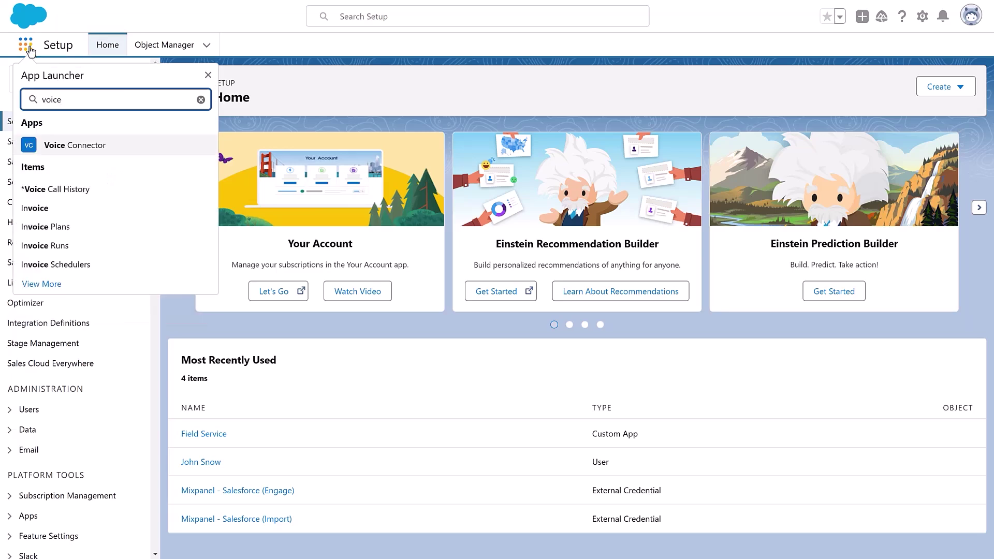
pyautogui.click(61, 146)
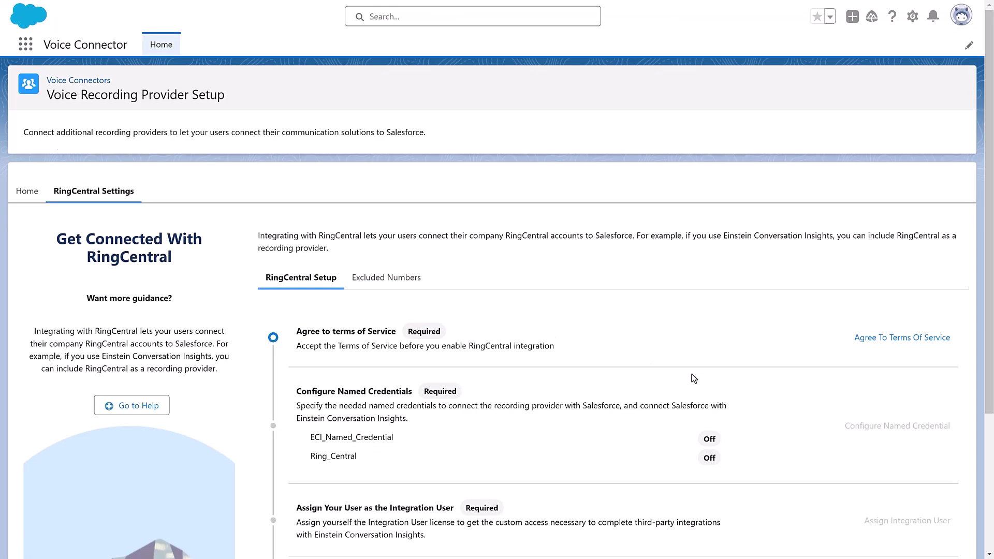
# - Acknowledge and agree to the RingCentral terms of service
pyautogui.click(868, 341)
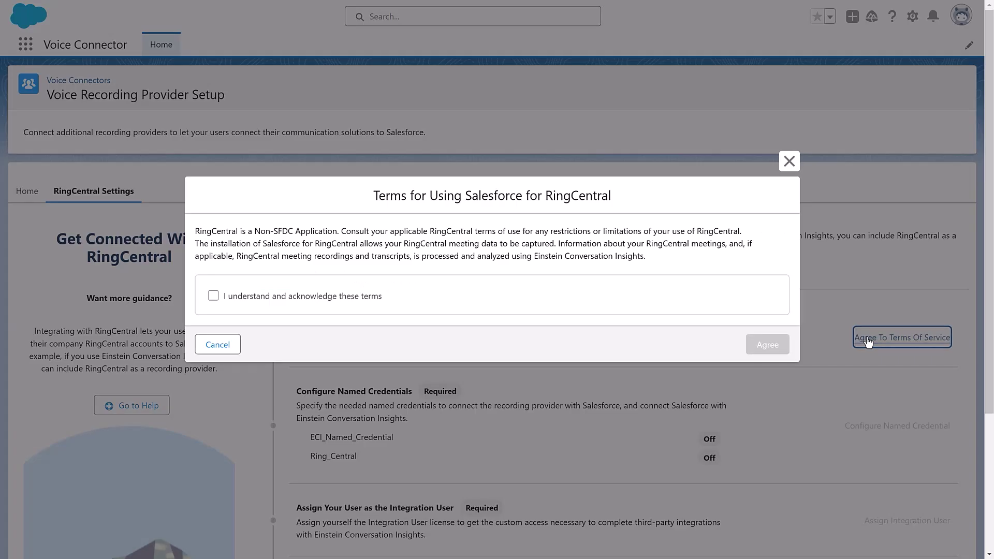
pyautogui.click(214, 296)
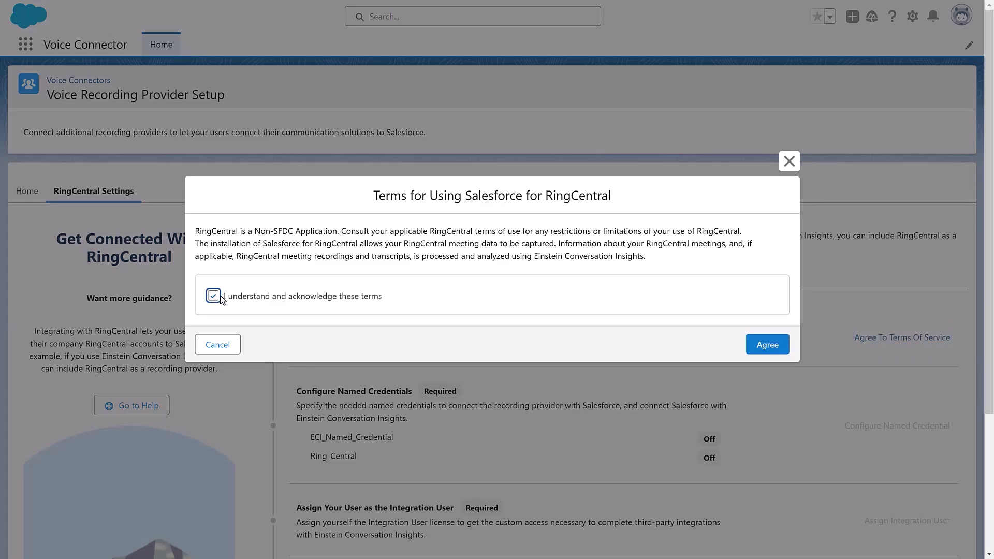
pyautogui.click(752, 349)
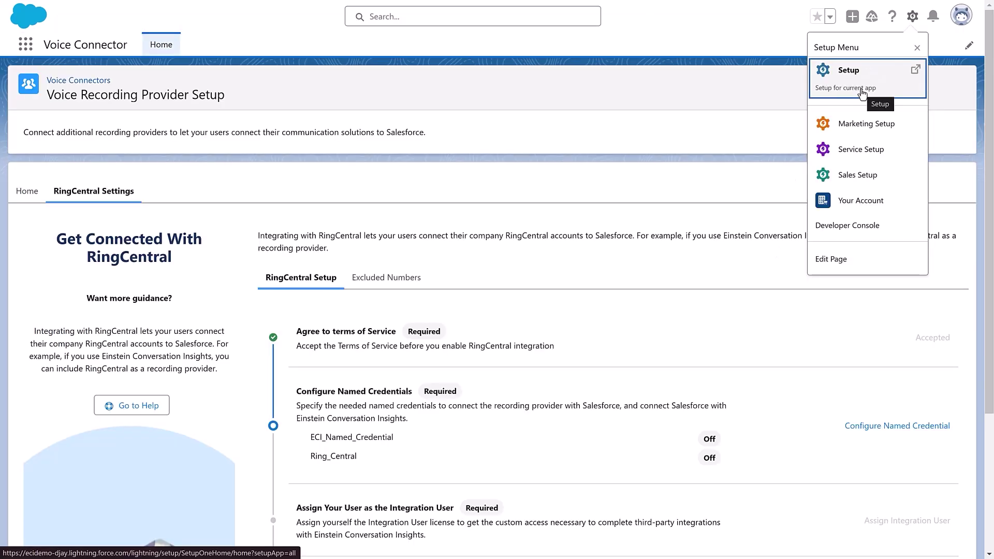
# - From Setup, find Auth. Providers via Quick Find 'auth' and start a new provider
pyautogui.click(862, 93)
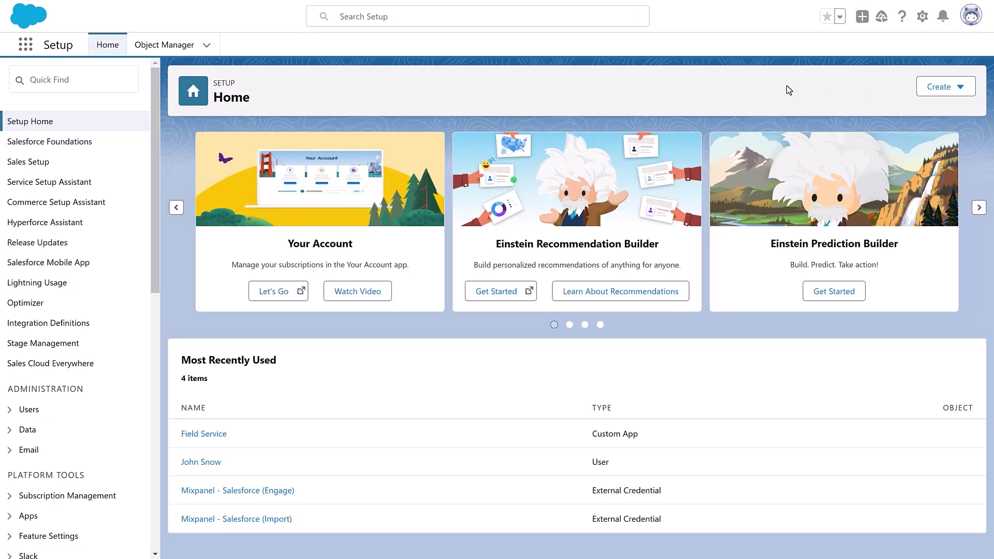
pyautogui.click(90, 78)
pyautogui.write('auth')
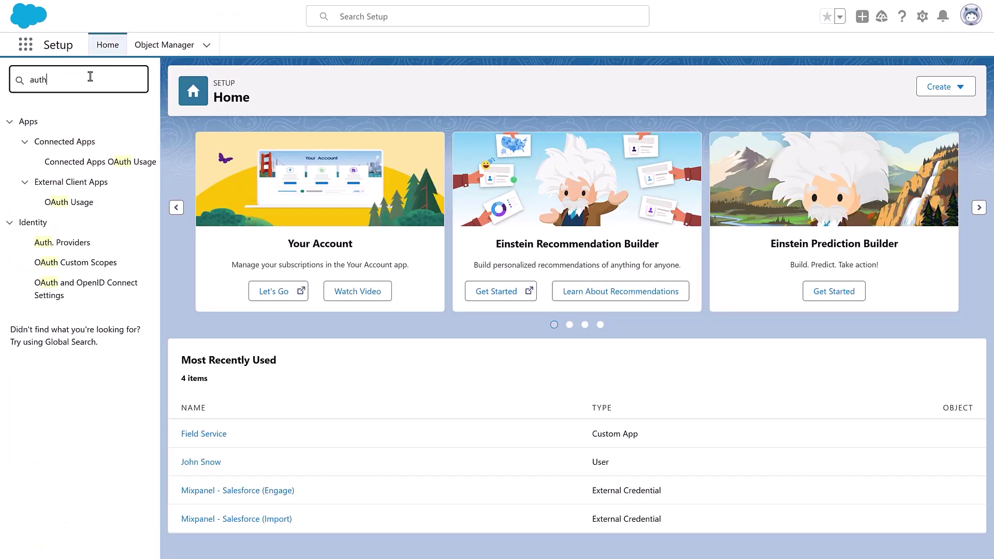
pyautogui.click(73, 244)
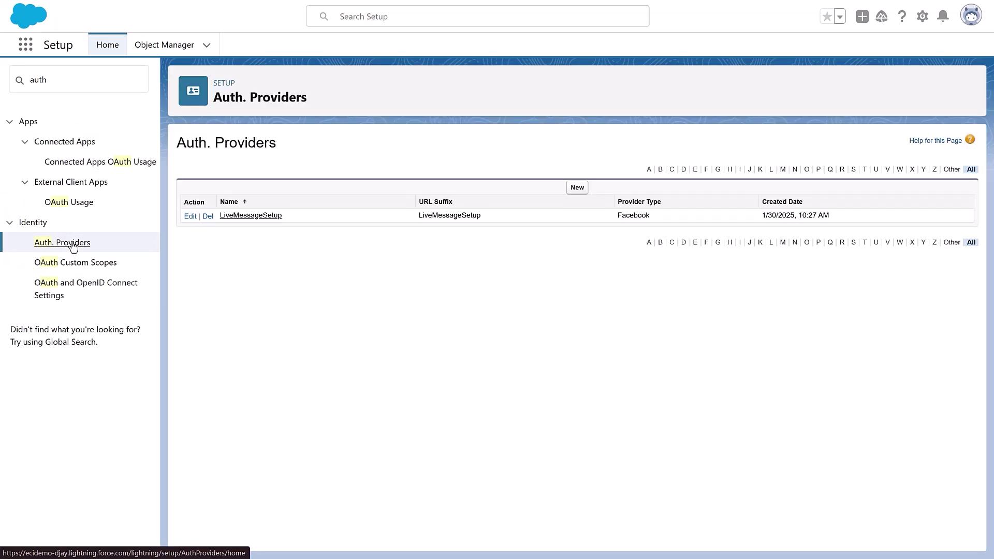
pyautogui.click(577, 188)
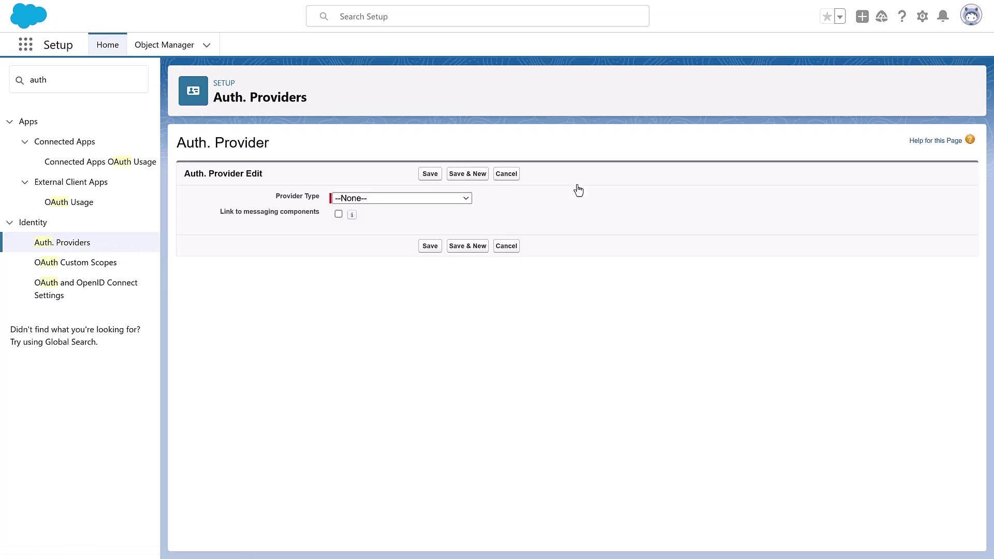
# - Make an Open ID Connect provider named Ring Central with the consumer key and secret
pyautogui.click(449, 199)
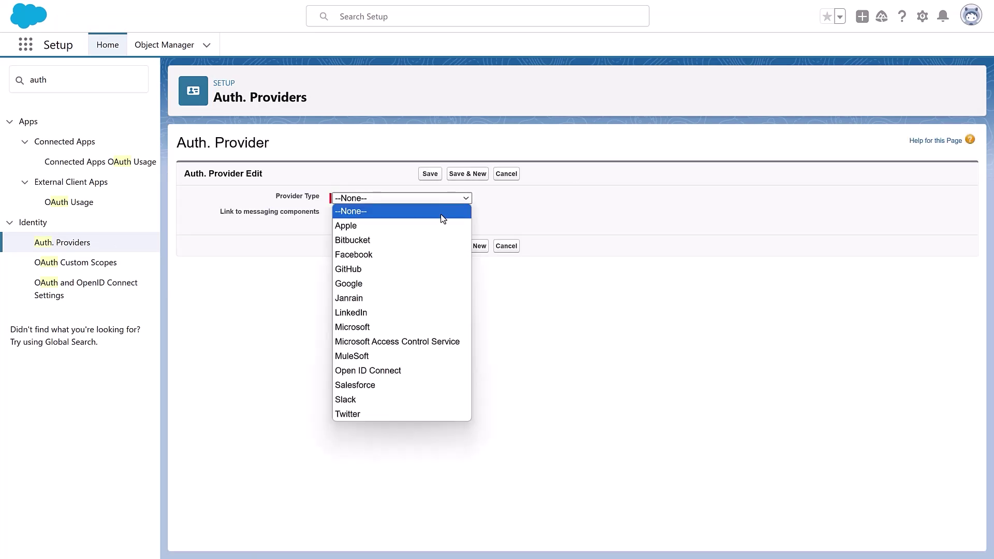
pyautogui.click(396, 372)
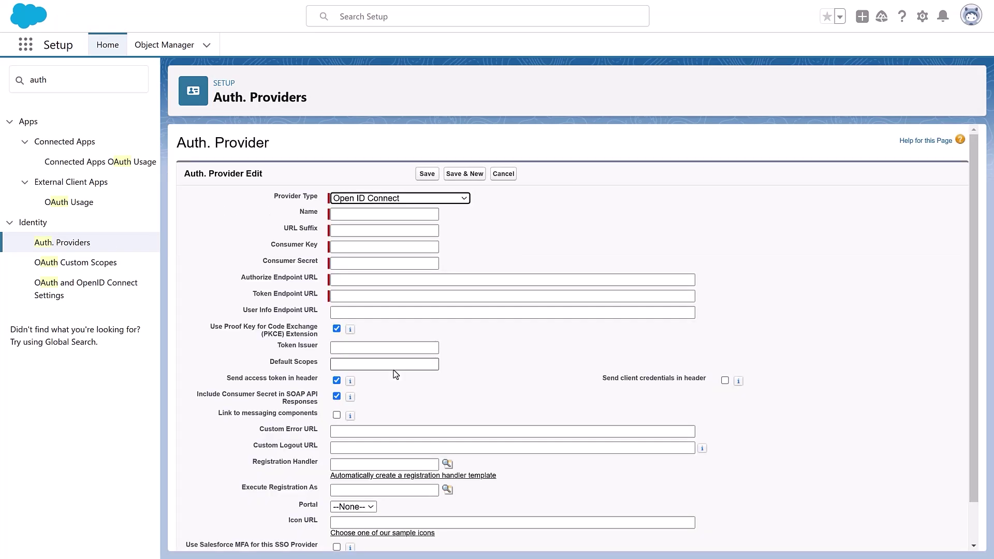
pyautogui.click(366, 216)
pyautogui.hotkey('ctrl', 'v')
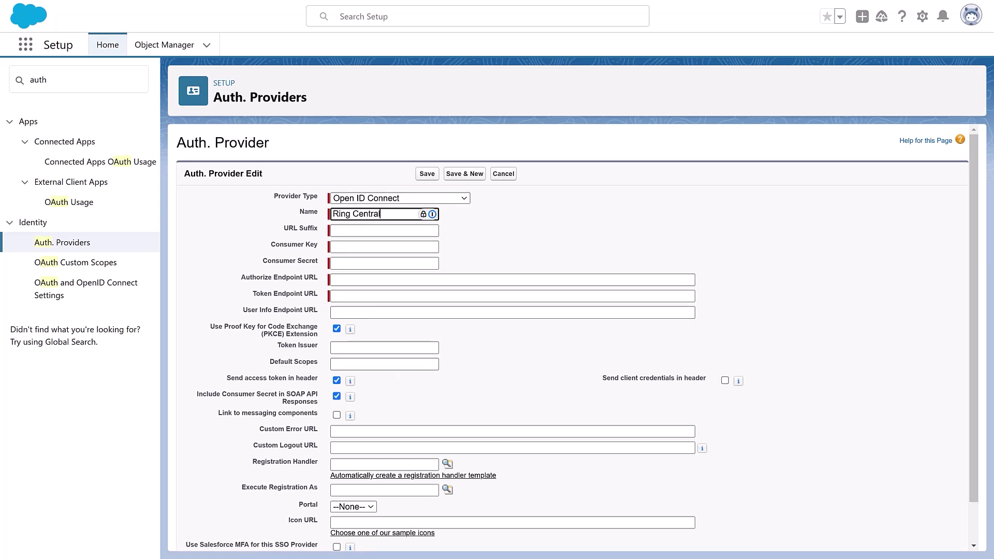
pyautogui.press('Tab')
pyautogui.press('Tab')
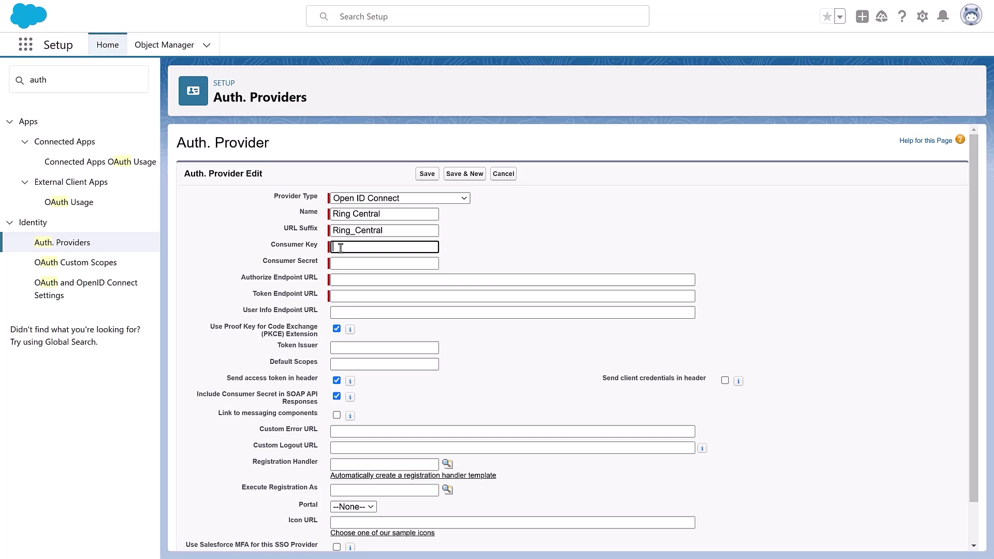
pyautogui.hotkey('ctrl', 'v')
pyautogui.click(347, 264)
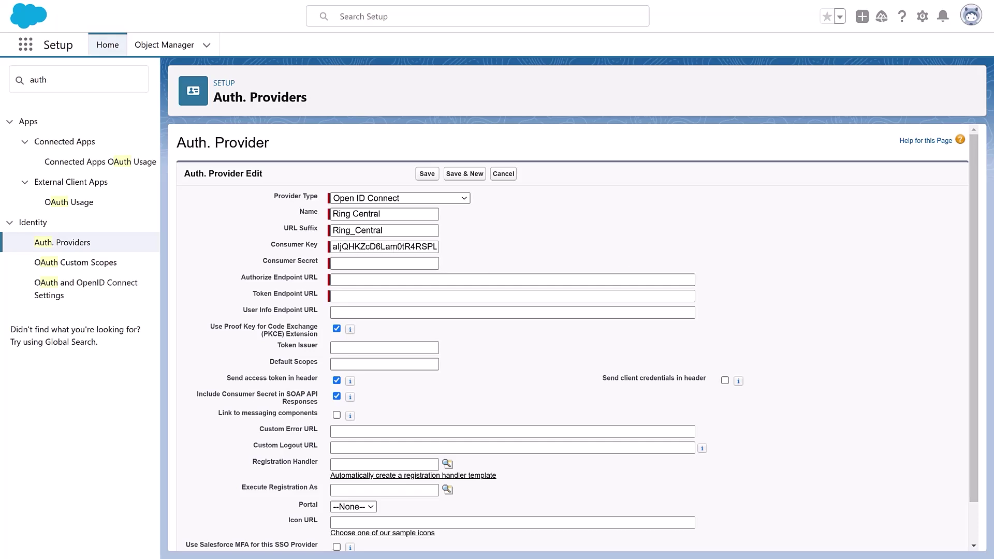
pyautogui.hotkey('ctrl', 'v')
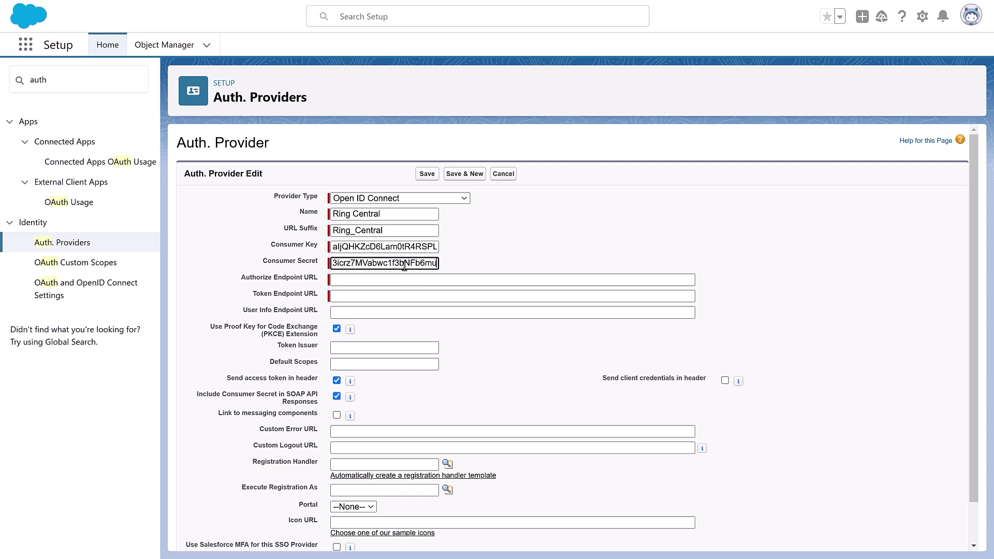
# - Enter the RingCentral authorize, token and userinfo endpoint URLs
pyautogui.click(400, 280)
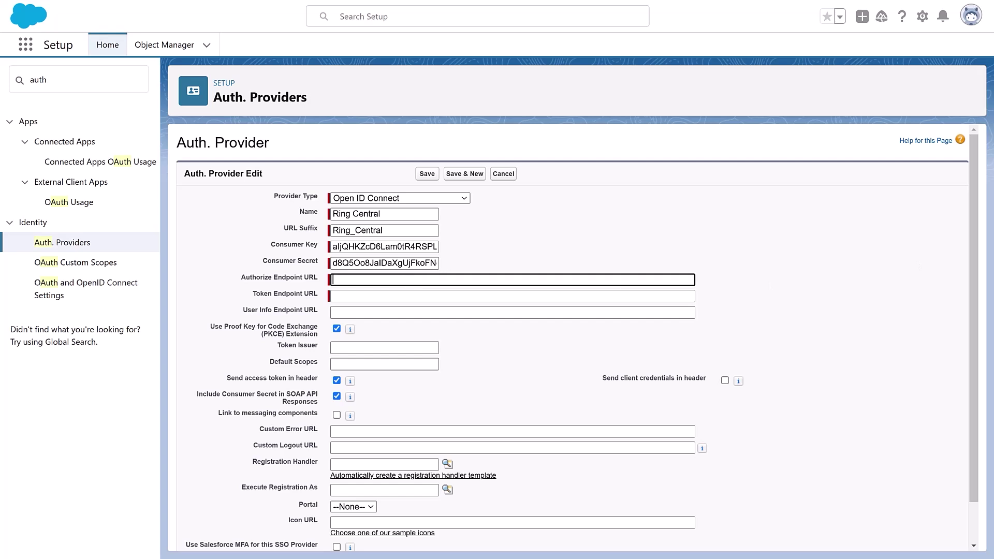
pyautogui.click(435, 282)
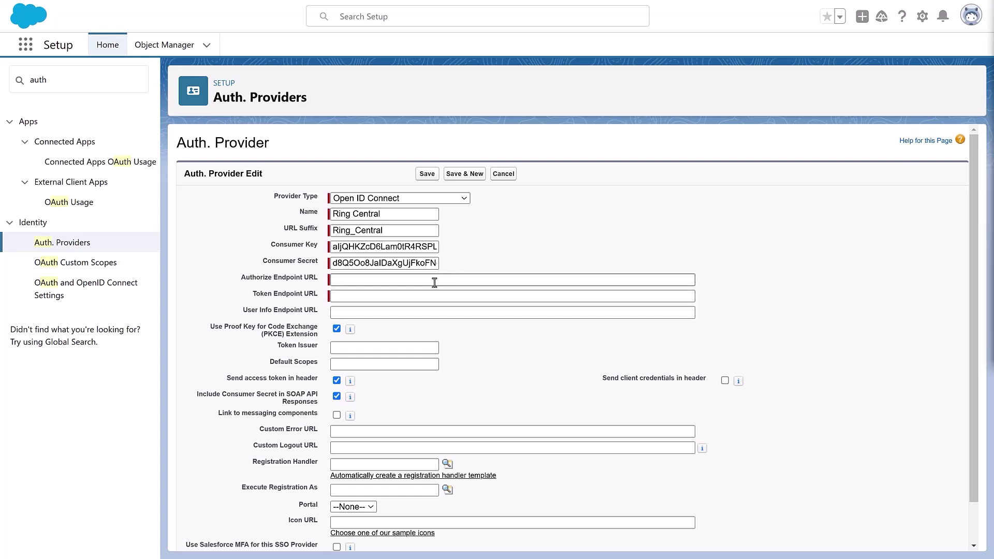
pyautogui.write('https://platform.ringcentral.com/restapi/oauth/authorize')
pyautogui.click(432, 296)
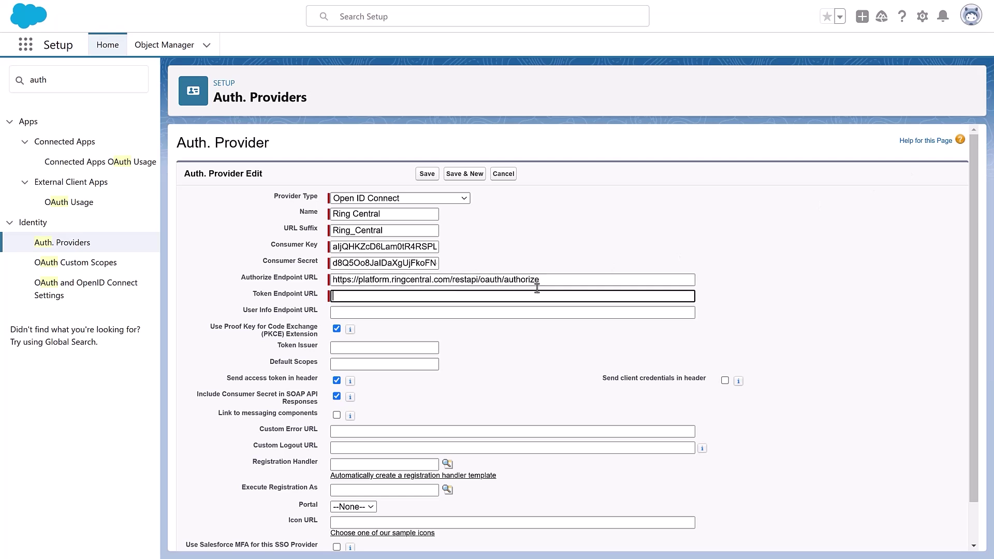
pyautogui.hotkey('ctrl', 'v')
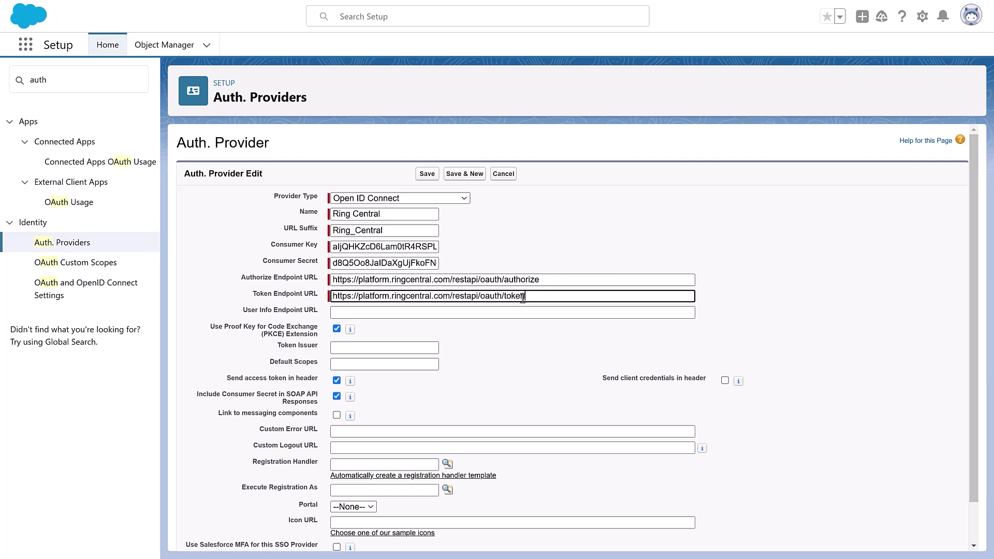
pyautogui.click(523, 313)
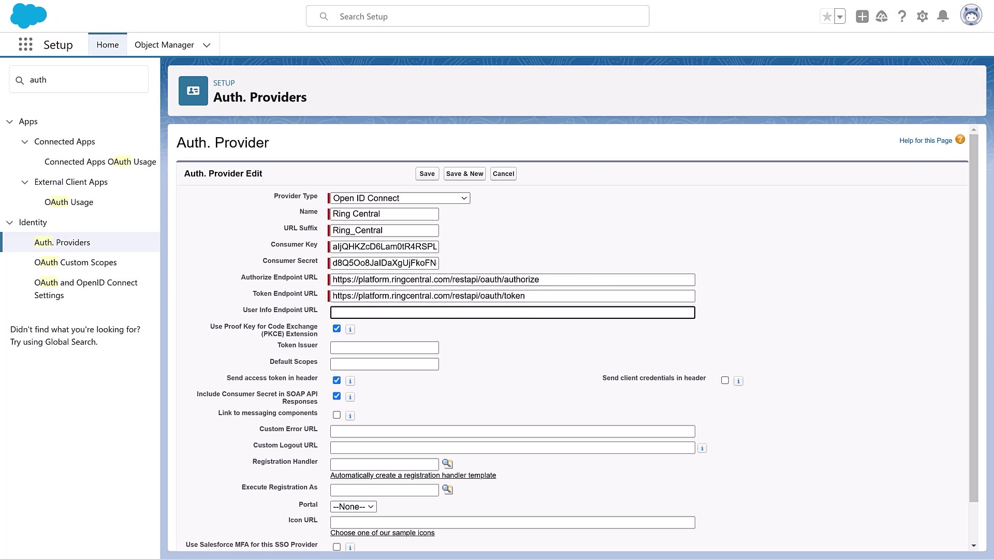
pyautogui.hotkey('alt', 'Tab')
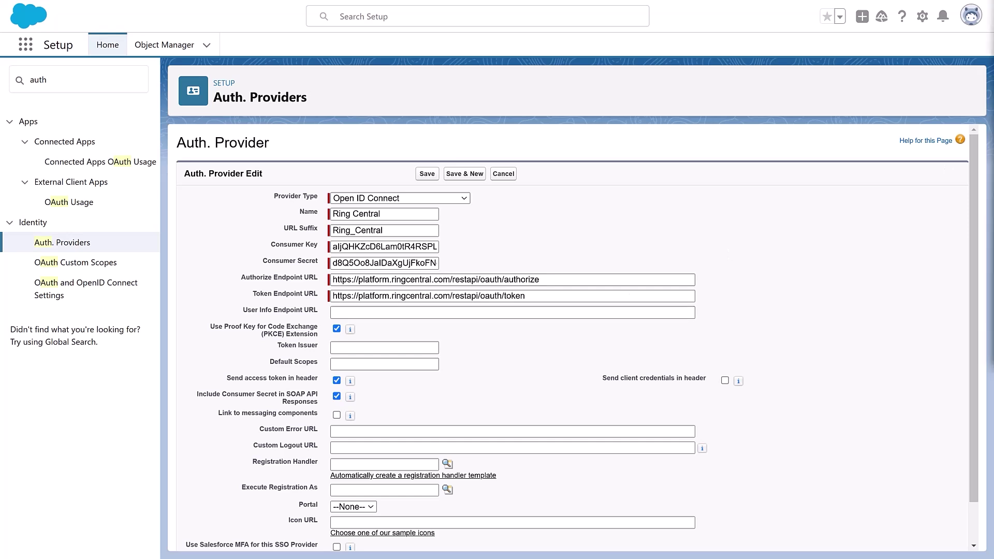
pyautogui.click(595, 313)
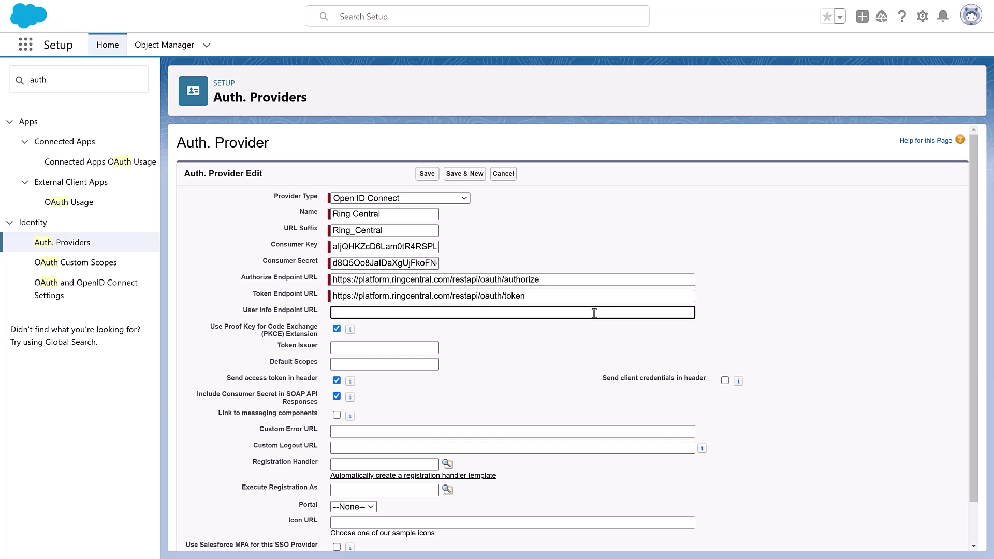
pyautogui.write('https://platform.ringcentral.com/restapi/oauth/userinfo')
# - Set default scope ReadCallRecording, adjust the header checkbox, and save the provider
pyautogui.click(384, 364)
pyautogui.write('ReadCallRecordin')
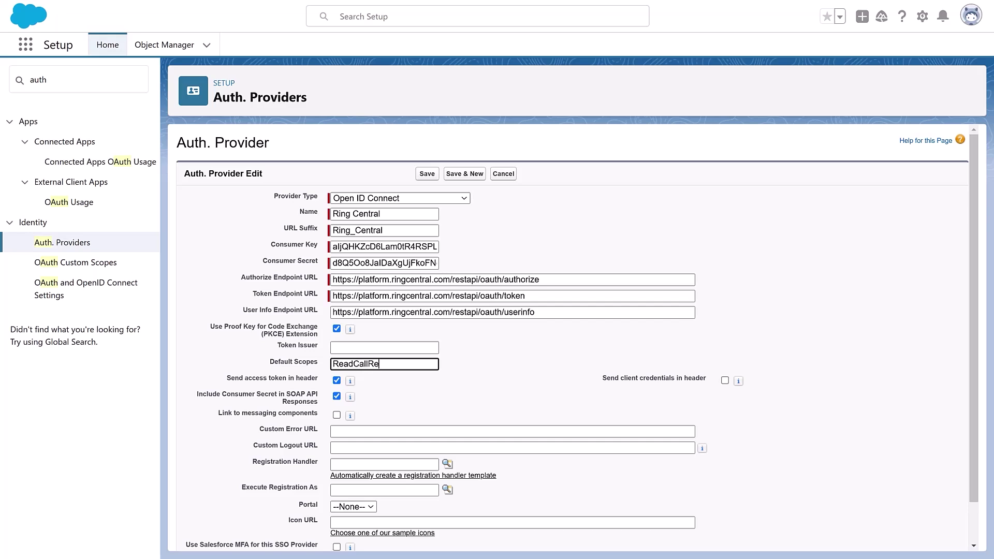
pyautogui.write('g')
pyautogui.click(335, 381)
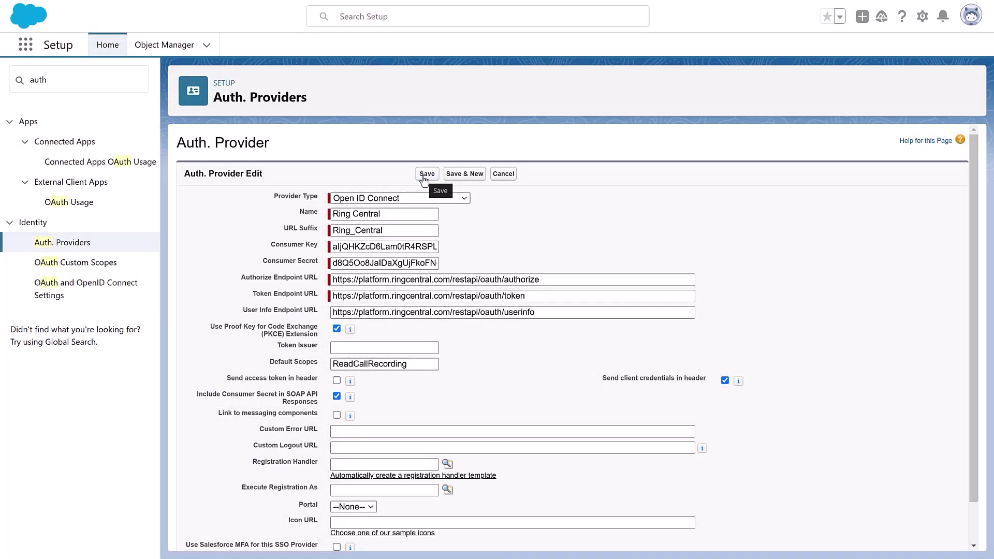
pyautogui.click(425, 175)
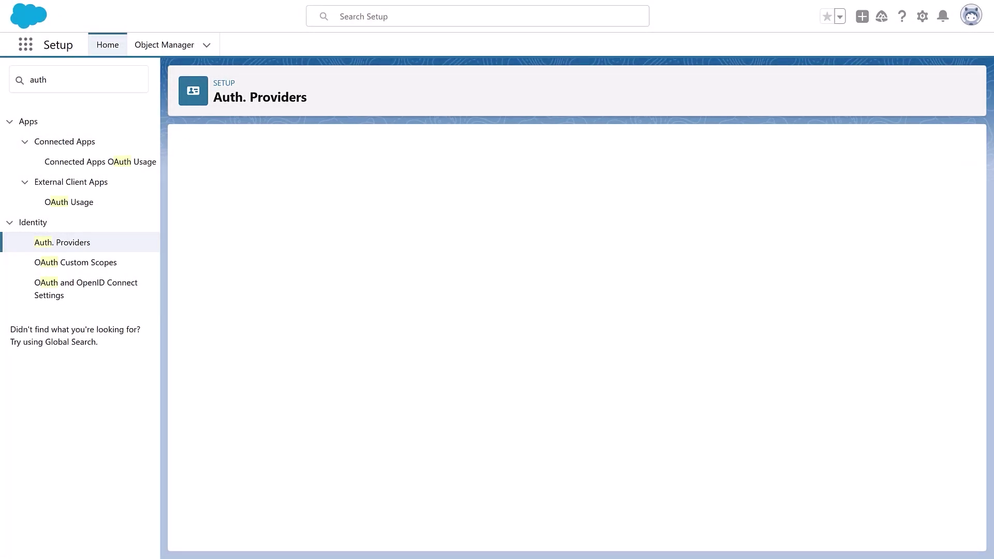
# - Scroll to the Ring Central provider's Callback URL and clear 'auth' from Quick Find
pyautogui.scroll(-2, 569, 337)
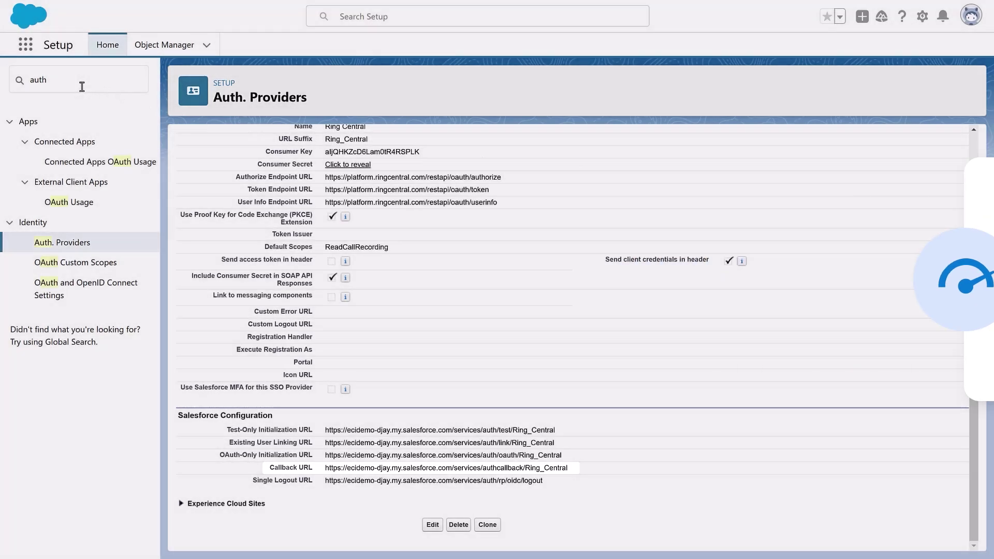
pyautogui.click(81, 87)
pyautogui.doubleClick(82, 86)
pyautogui.press('BackSpace')
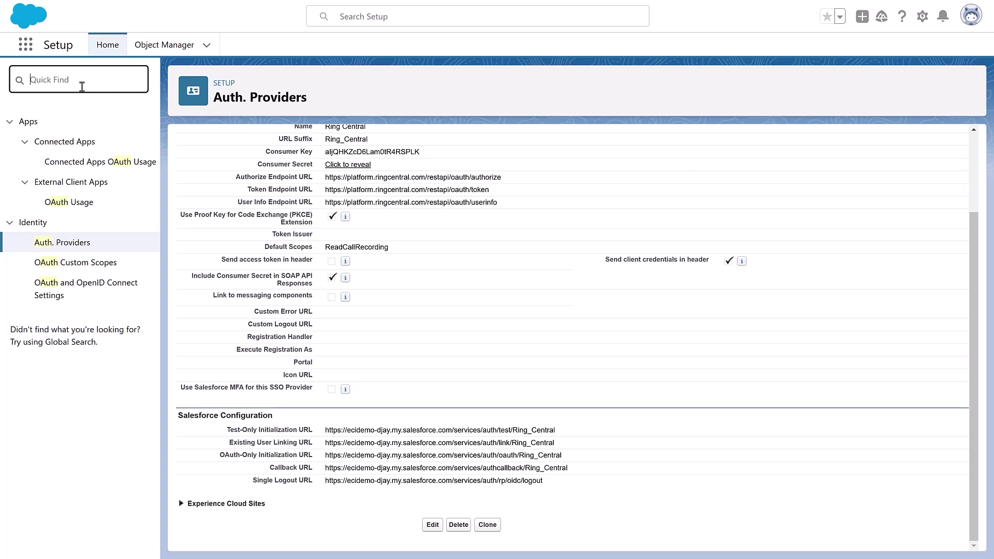
# - Open Named Credentials via Quick Find and start a new legacy named credential
pyautogui.write('Named Cre')
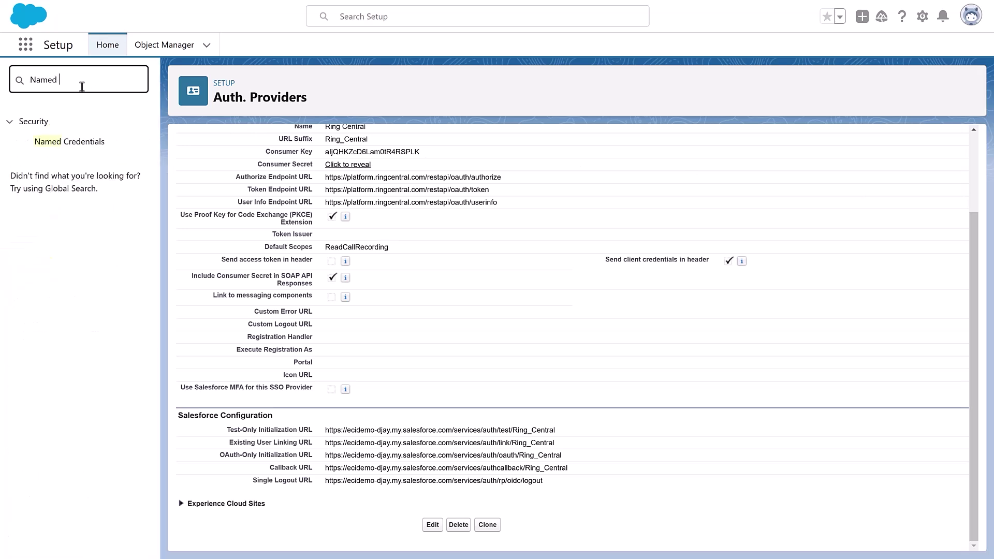
pyautogui.click(81, 146)
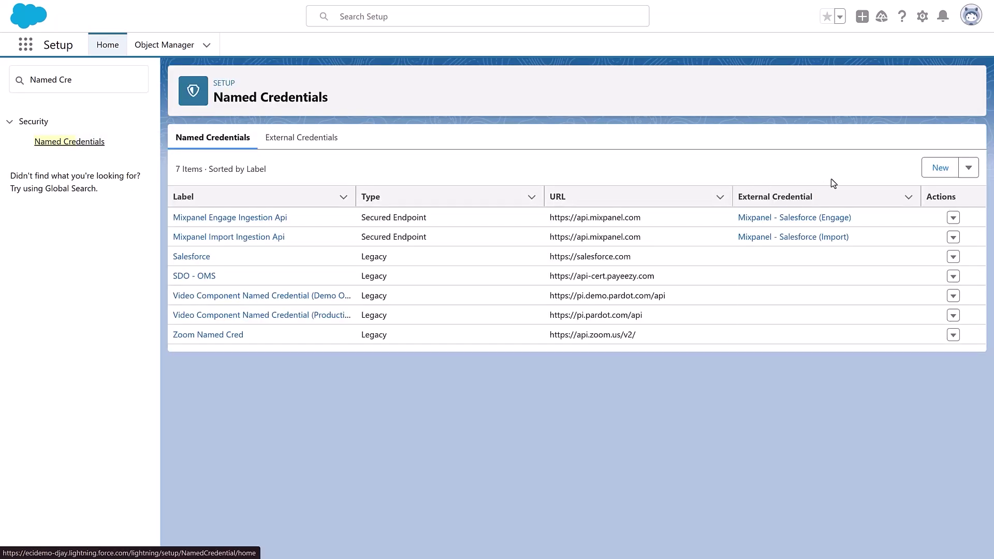
pyautogui.click(968, 169)
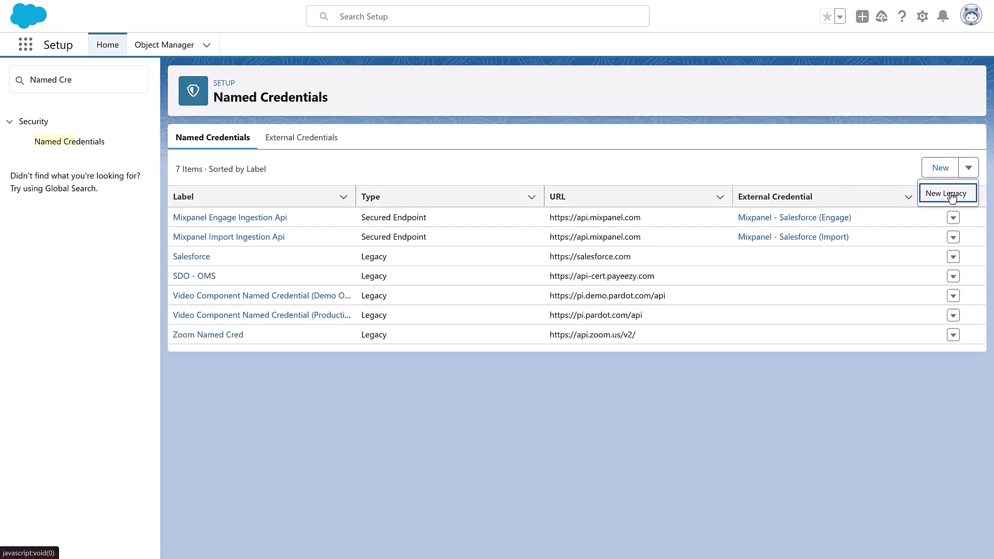
pyautogui.click(949, 193)
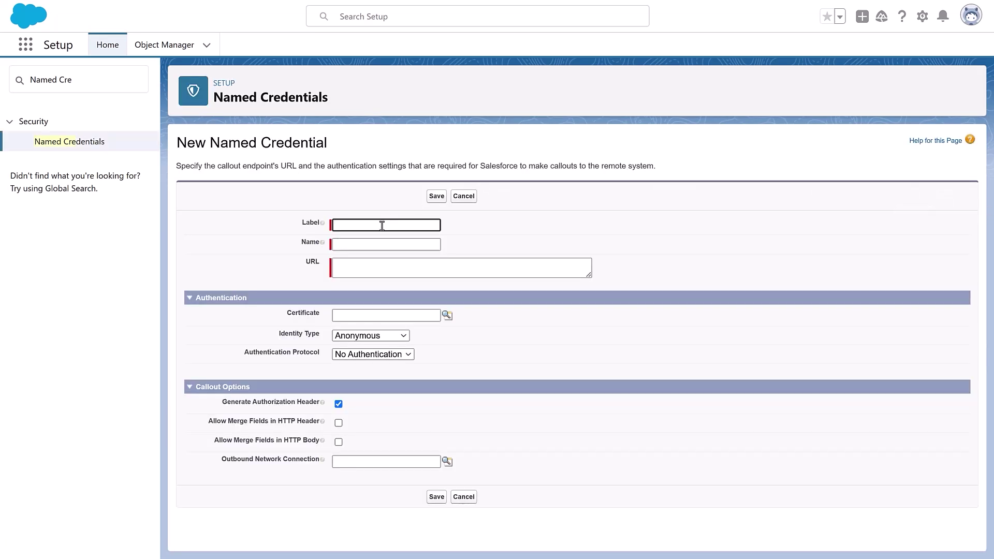
# - Label it Ring Central (name Ring_Central) with the RingCentral platform URL
pyautogui.write('Ring Central')
pyautogui.press('Tab')
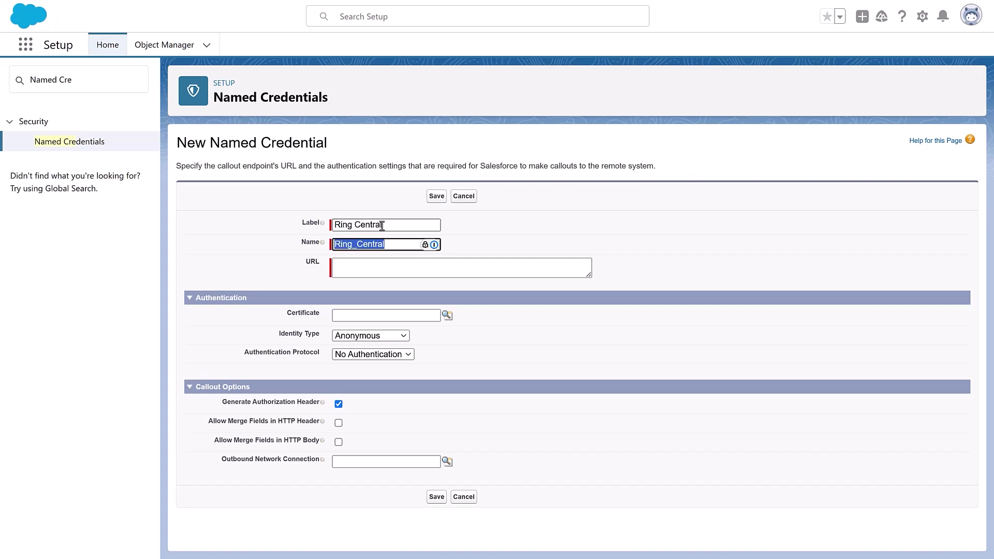
pyautogui.click(376, 267)
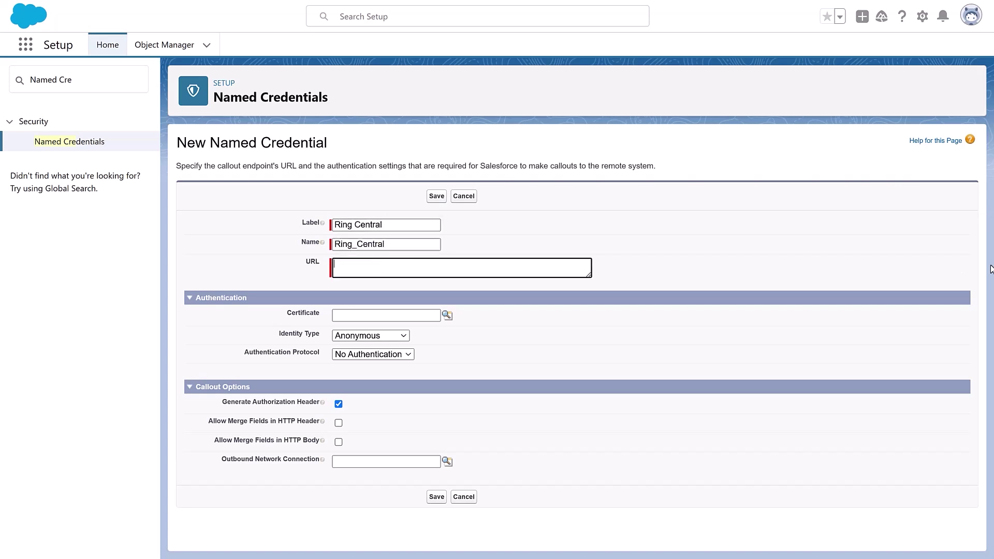
pyautogui.write('https://platform.ringcentral.com')
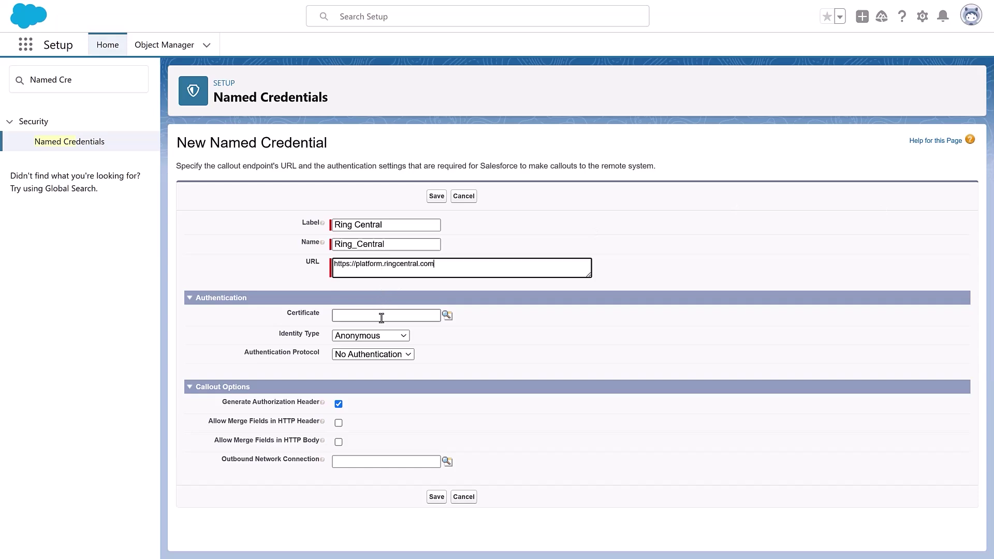
# - Use Named Principal, OAuth 2.0, Ring Central provider and ReadCallRecording scope, then save
pyautogui.click(377, 335)
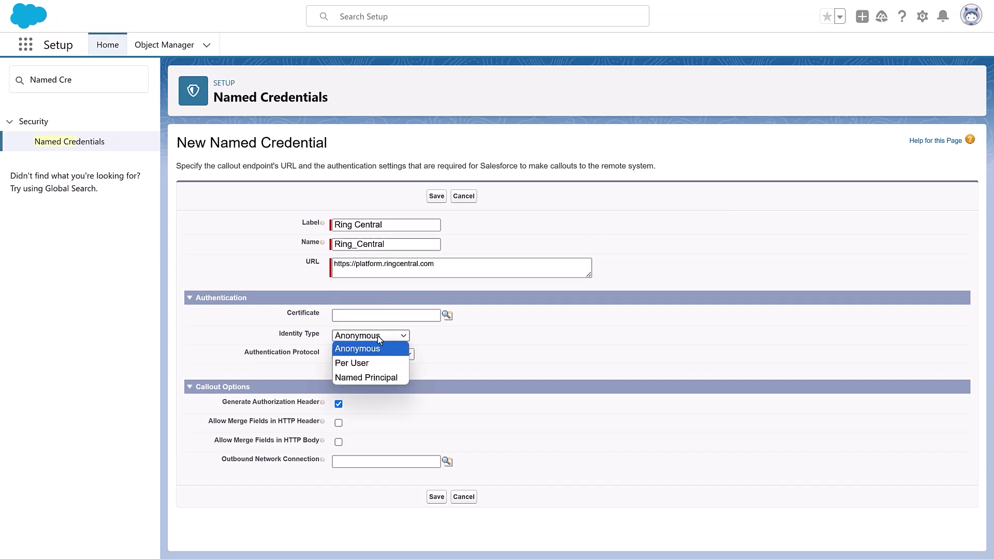
pyautogui.click(374, 378)
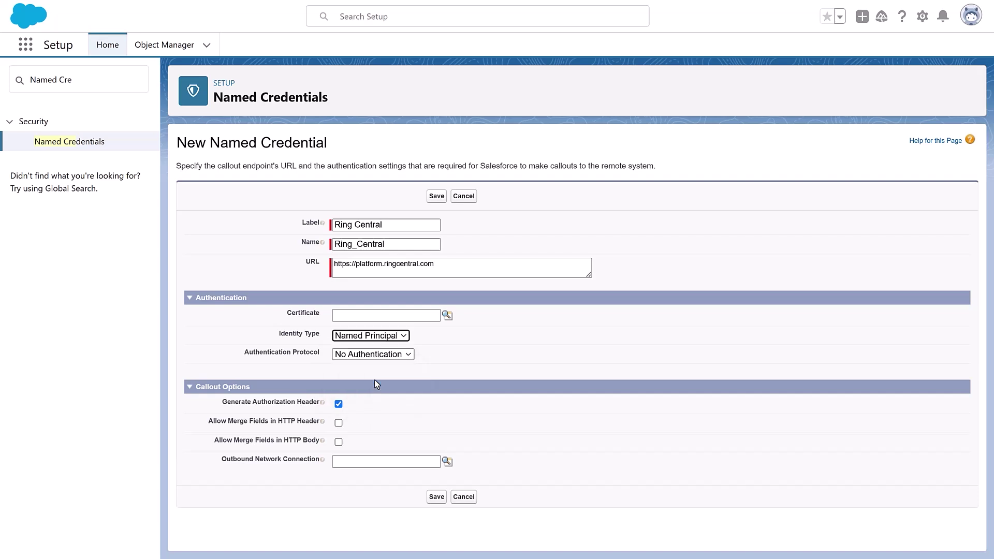
pyautogui.click(387, 344)
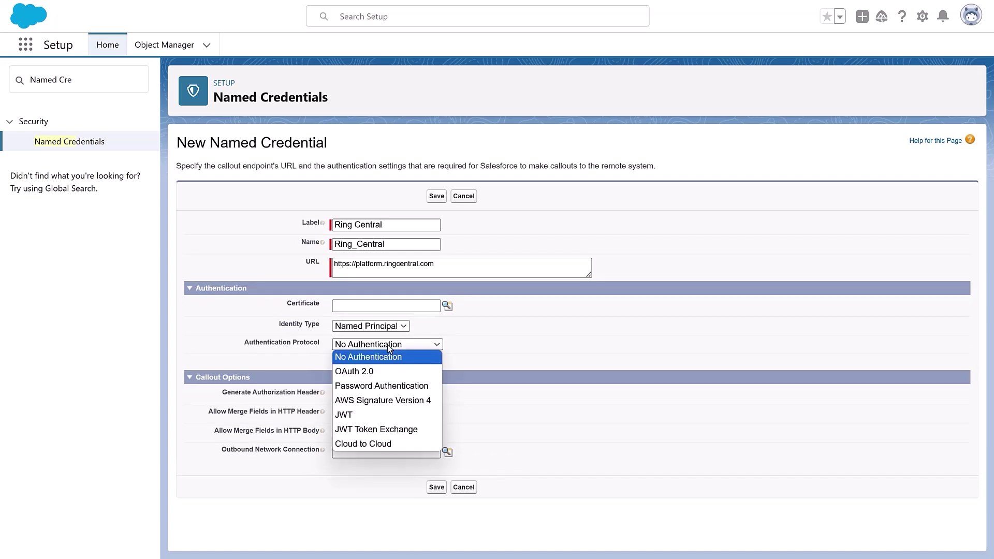
pyautogui.click(382, 369)
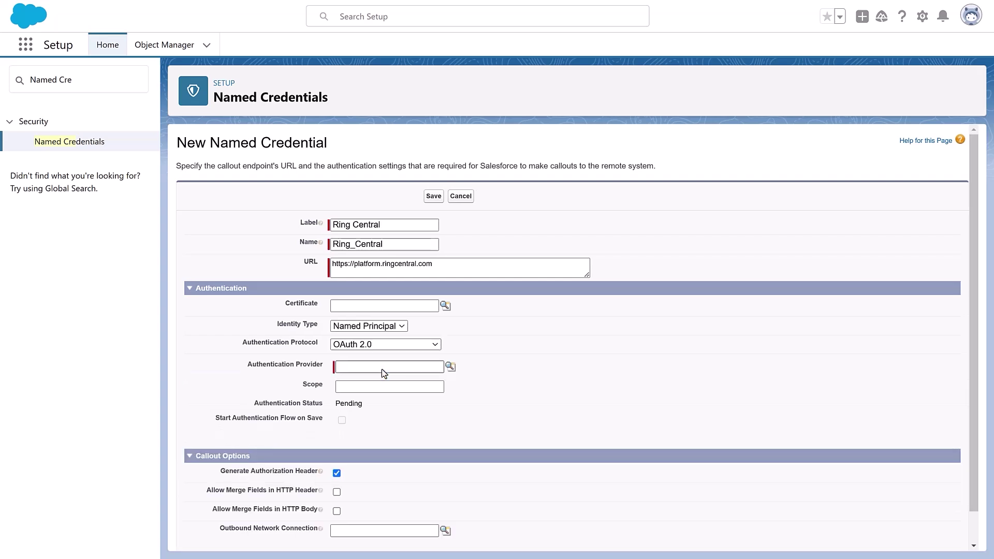
pyautogui.click(450, 367)
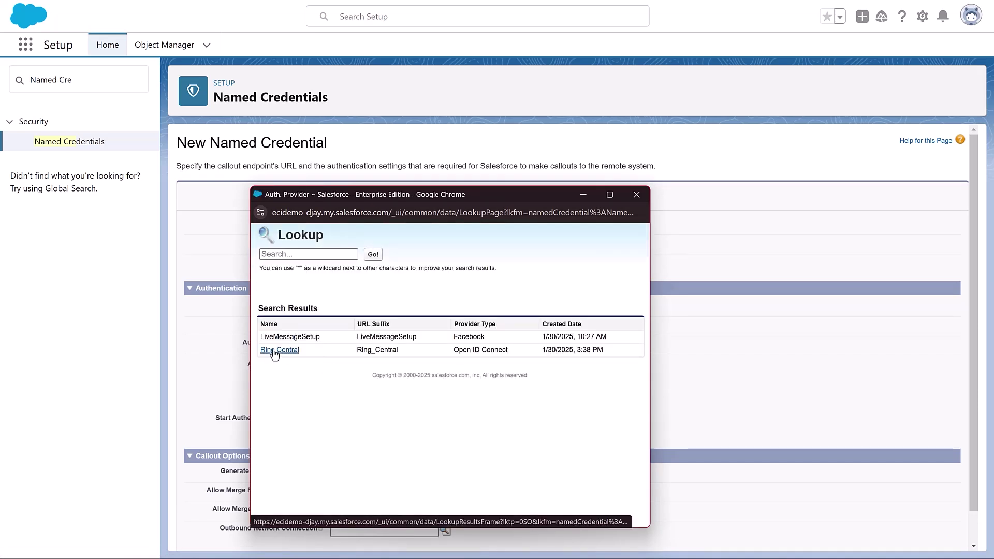
pyautogui.click(275, 350)
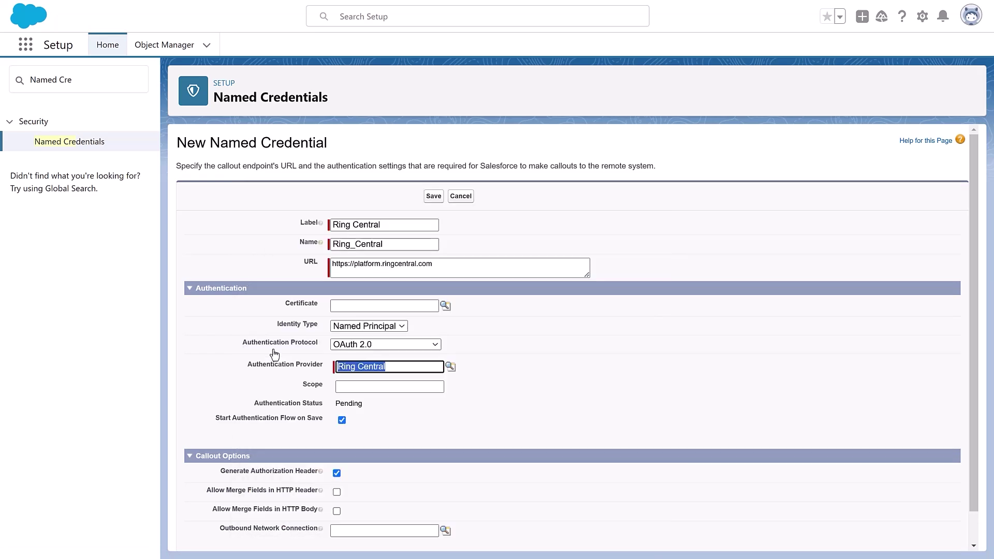
pyautogui.click(406, 385)
pyautogui.write('ReadCallR')
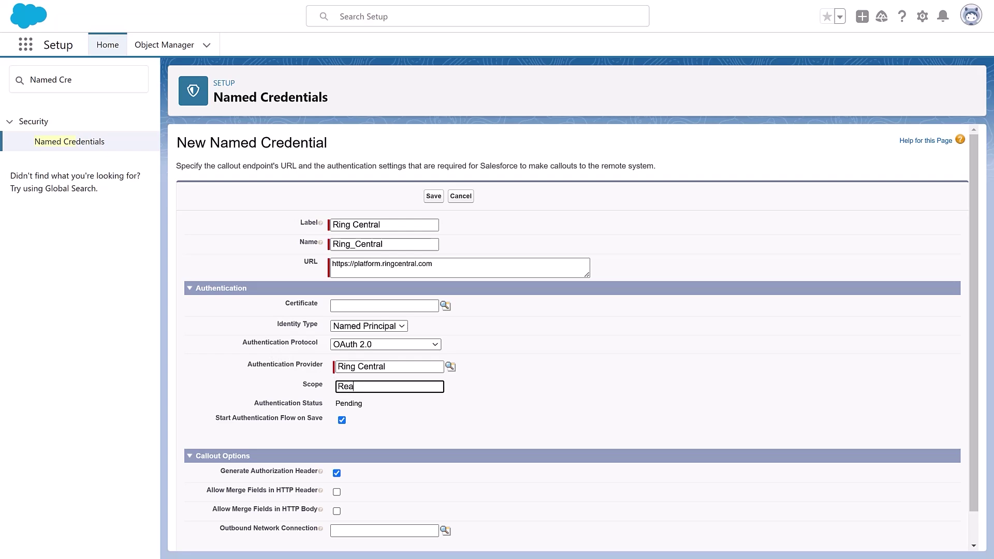
pyautogui.write('ecording')
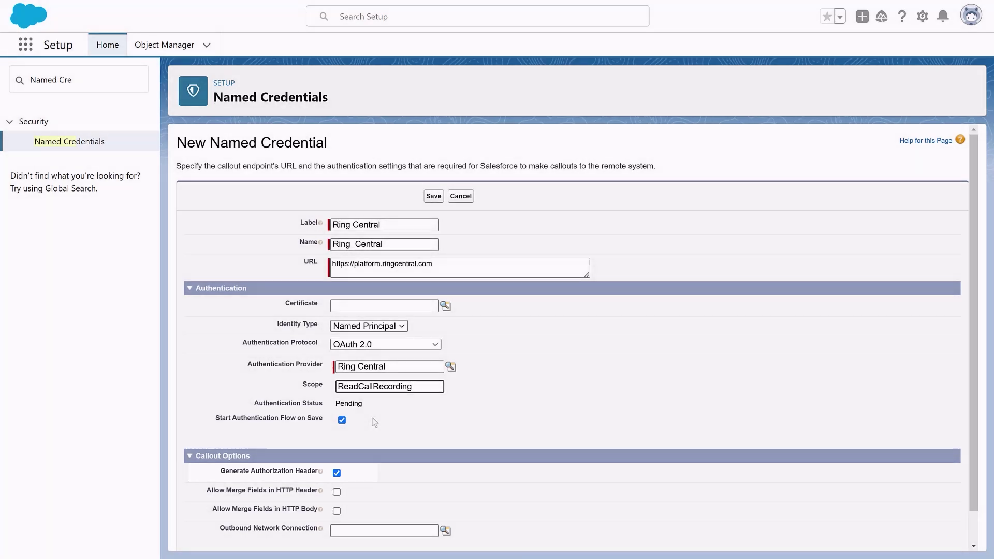
pyautogui.click(372, 417)
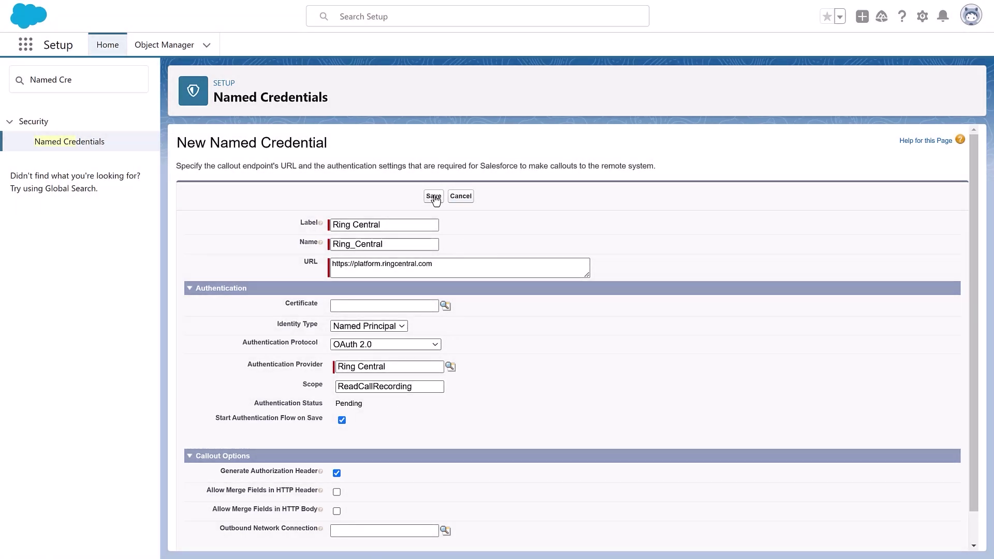
pyautogui.click(434, 197)
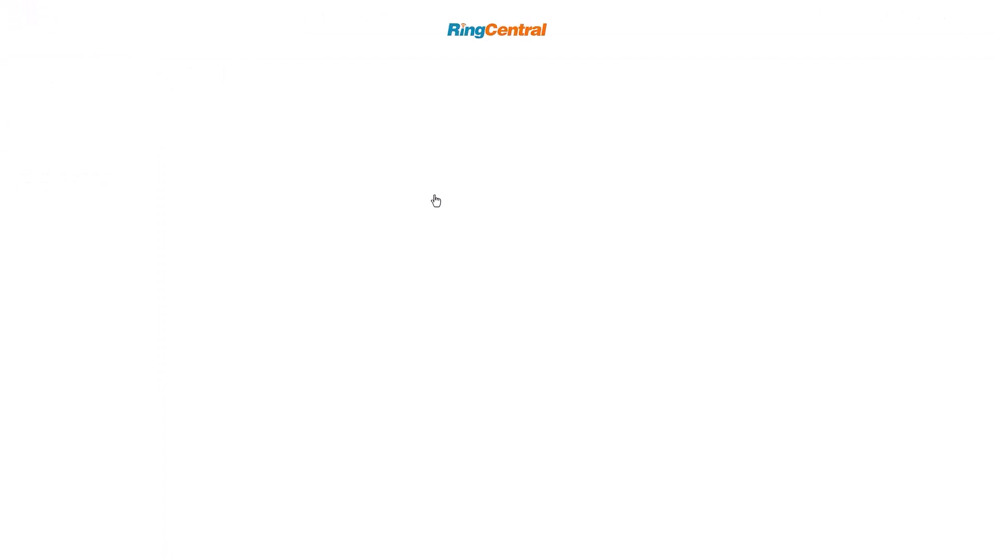
# - Authorize Salesforce's access in RingCentral and confirm external access for the org
pyautogui.click(464, 130)
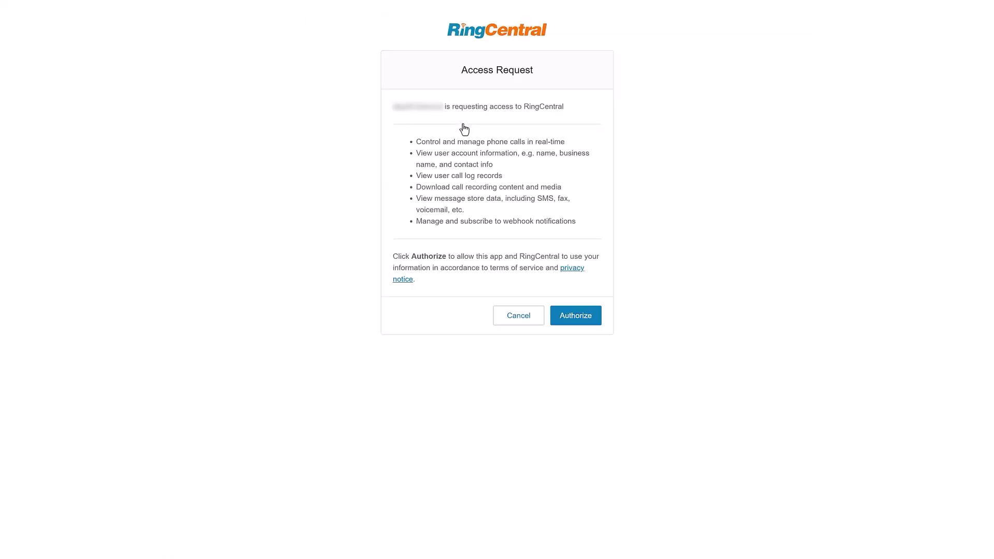
pyautogui.click(575, 317)
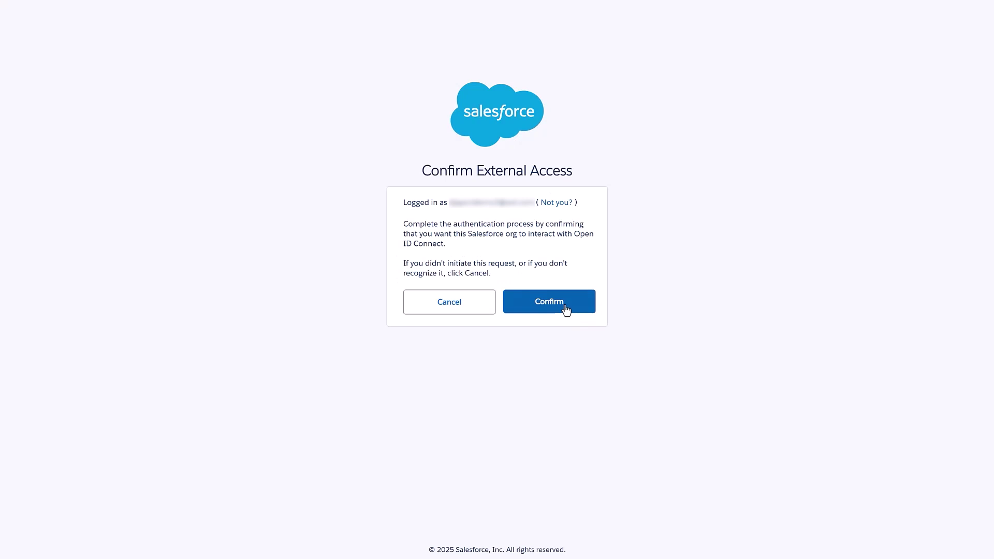
pyautogui.click(567, 310)
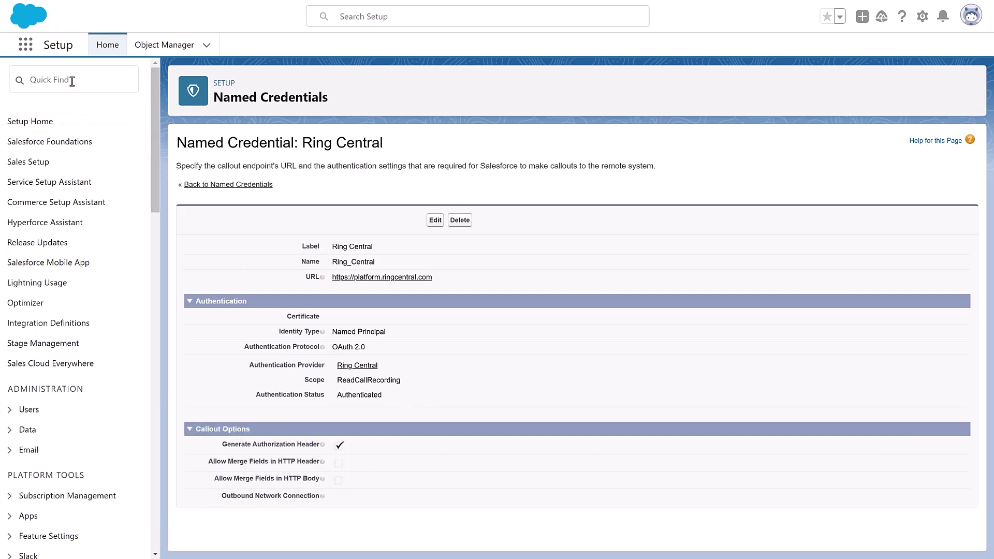
# - Open App Manager via Quick Find and start a new connected app with Create a Connected App
pyautogui.click(72, 82)
pyautogui.write('App manager')
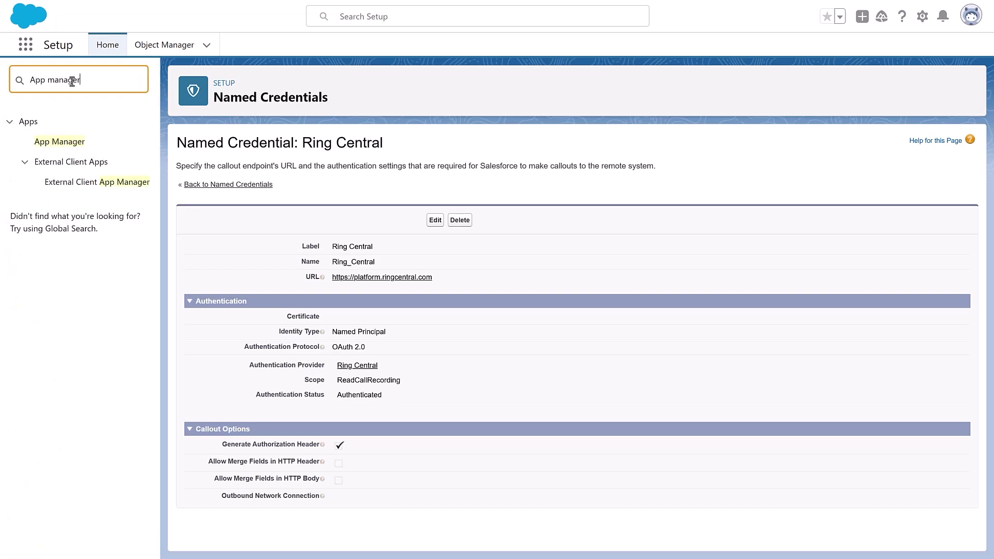
pyautogui.click(63, 144)
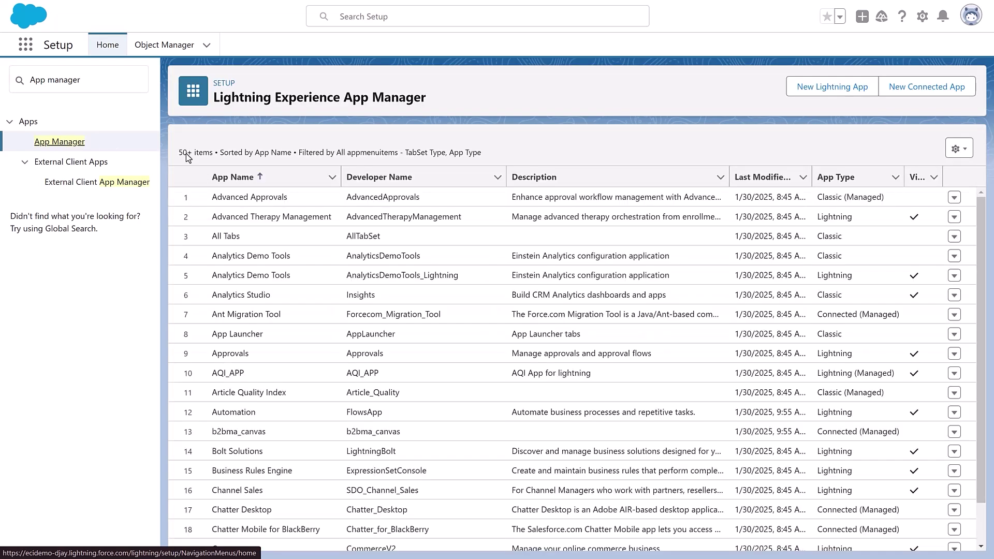
pyautogui.click(915, 89)
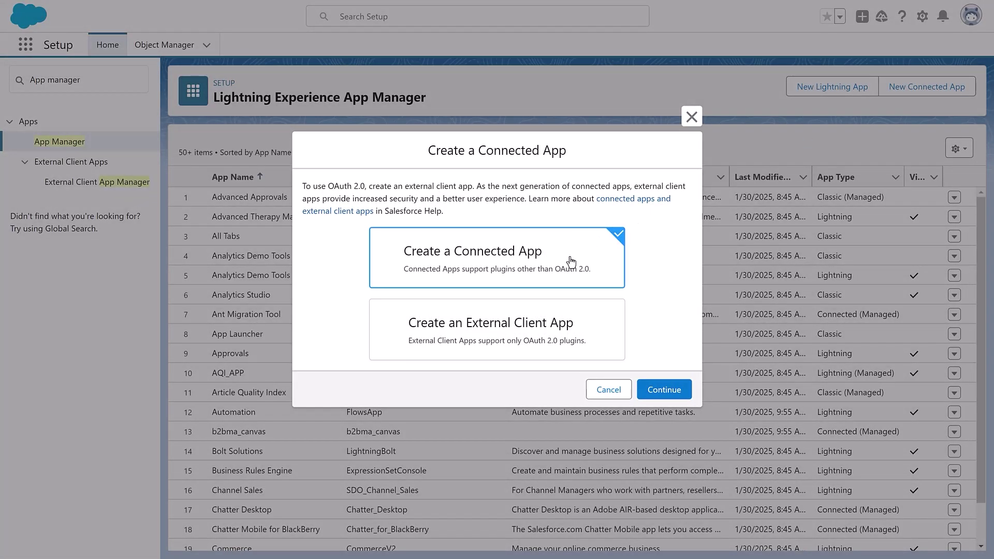
pyautogui.click(658, 393)
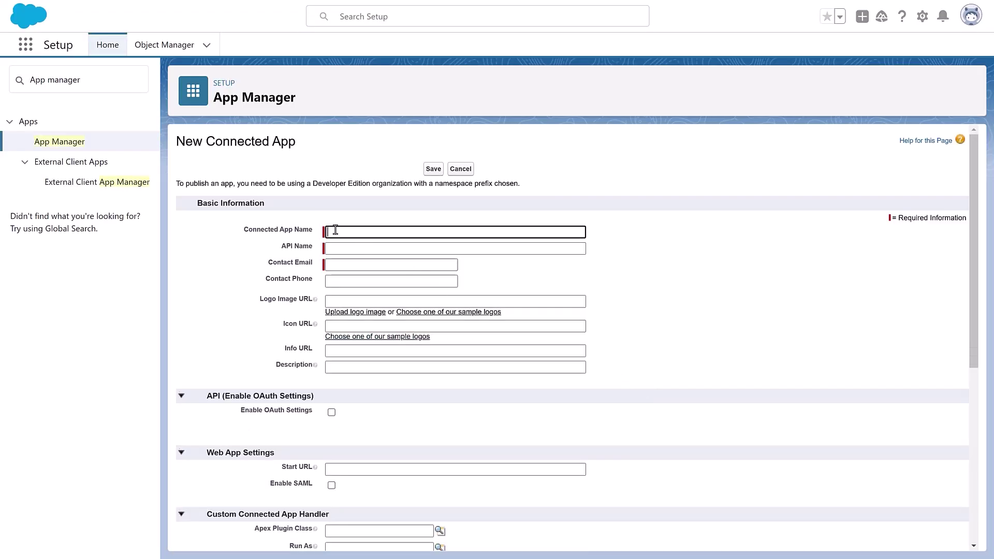
# - Name the app ECI Connected App, enter the contact email, and enable OAuth settings
pyautogui.write('ECI Connected App')
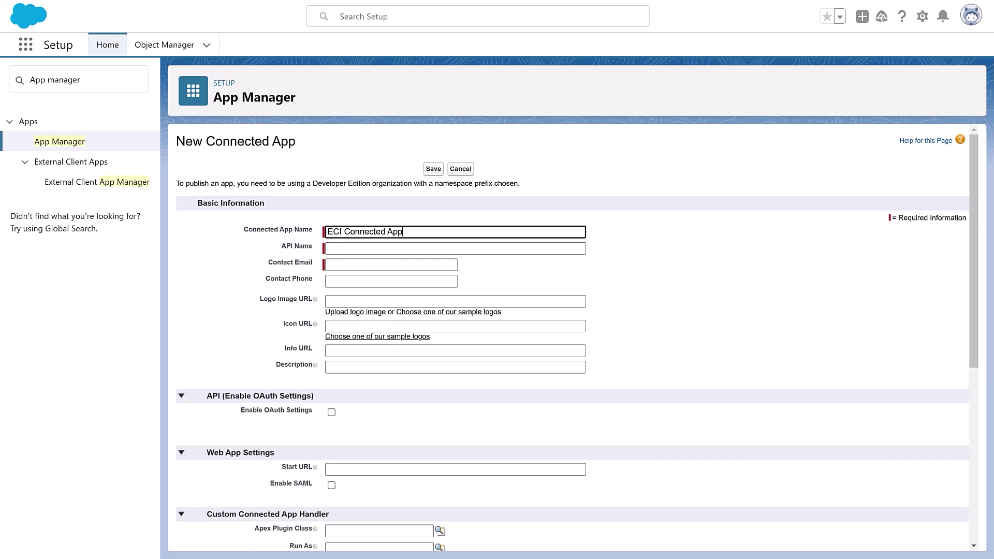
pyautogui.press('Tab')
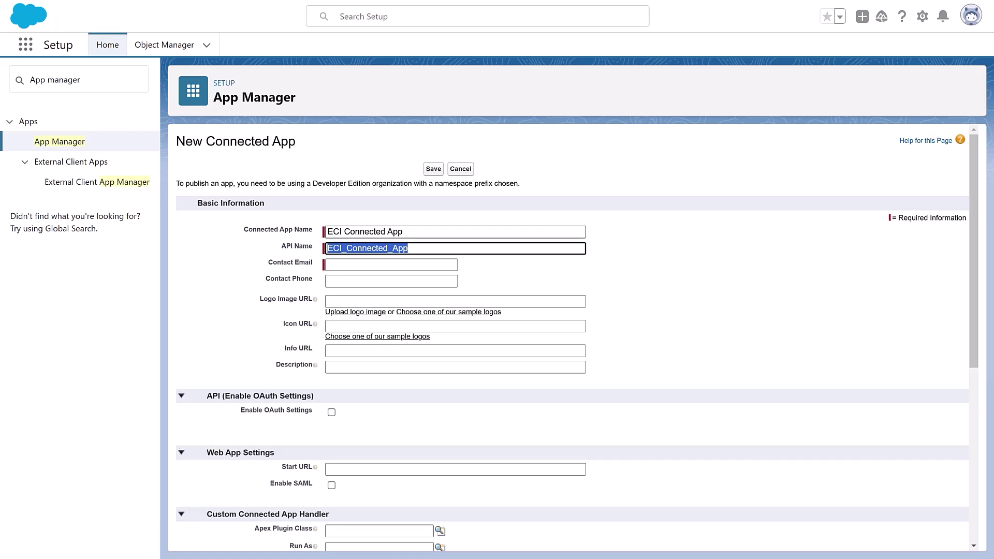
pyautogui.click(383, 264)
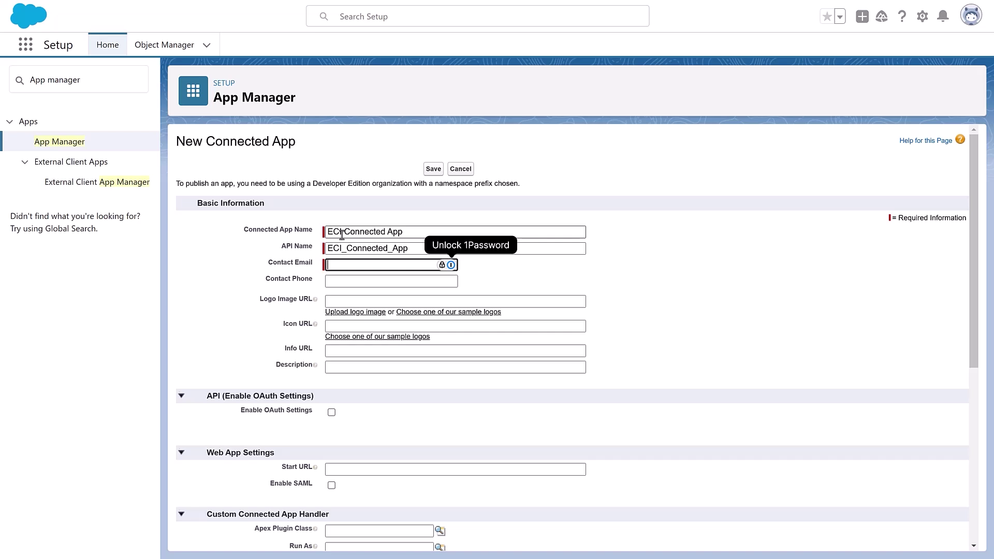
pyautogui.hotkey('ctrl', 'v')
pyautogui.press('Tab')
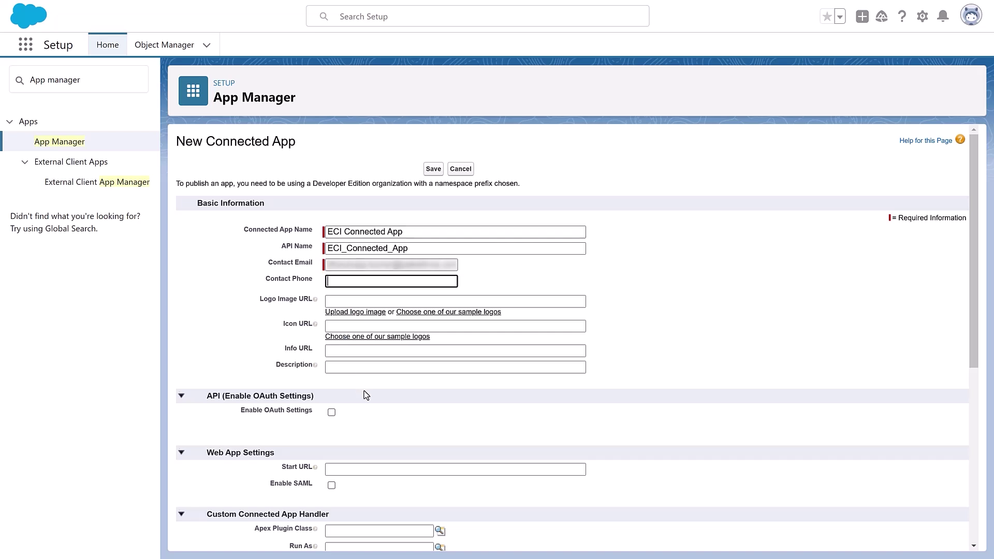
pyautogui.click(331, 413)
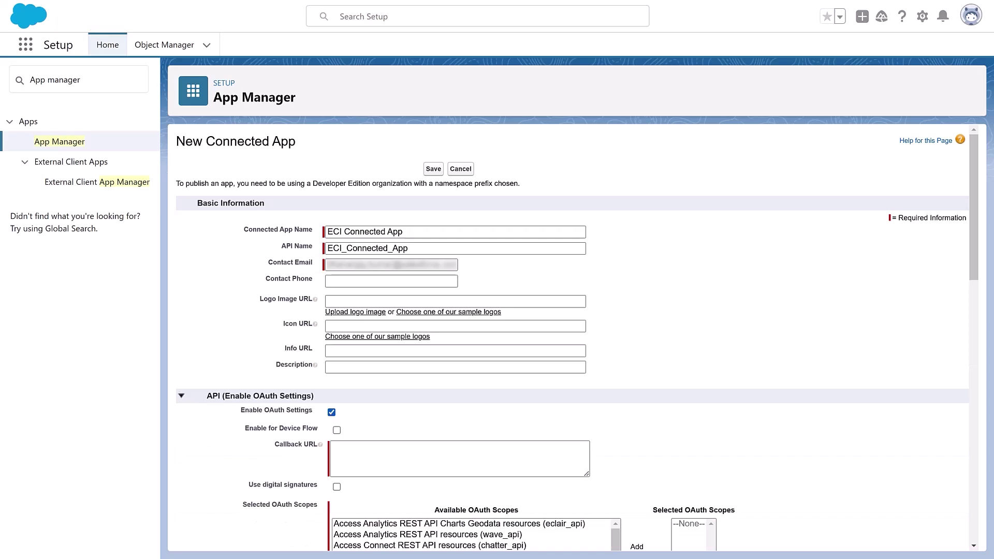
# - Paste the callback URL into the connected app's OAuth settings
pyautogui.scroll(-3, 570, 337)
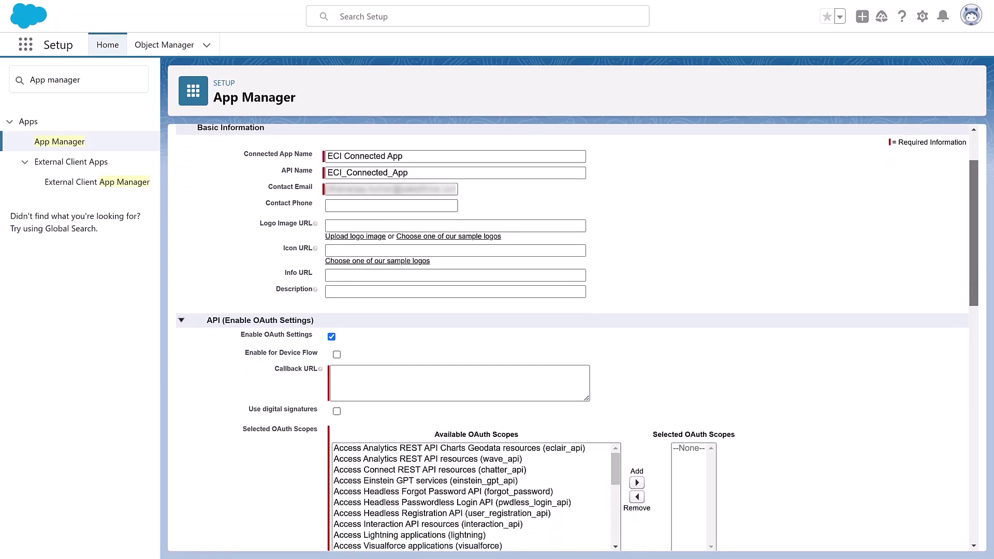
pyautogui.scroll(-2, 335, 310)
pyautogui.click(335, 217)
pyautogui.write('https://dummy_url/services/authcallback/ECI_Auth_Provider')
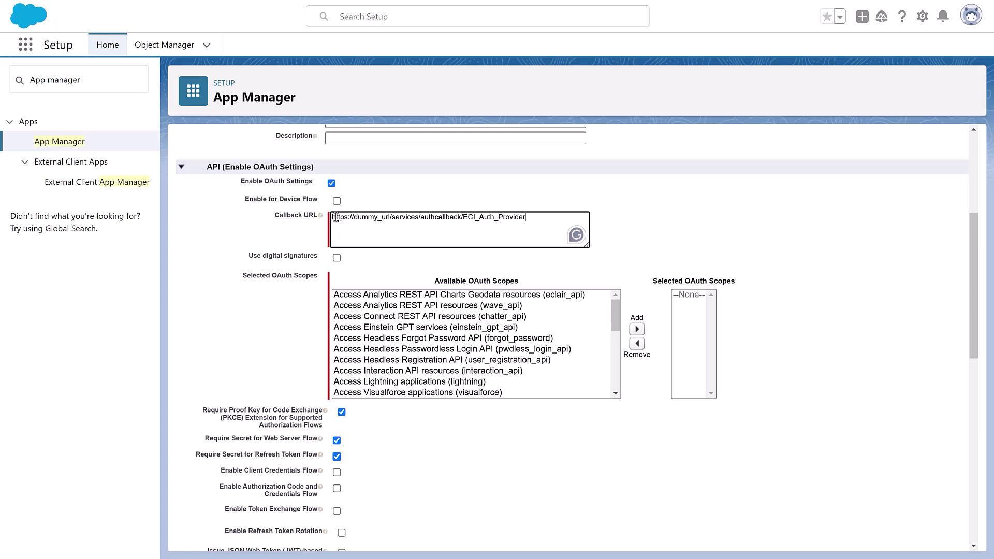
# - Add the content, api, web and refresh_token OAuth scopes to Selected Scopes
pyautogui.click(615, 321)
pyautogui.moveTo(616, 320); pyautogui.dragTo(615, 342)
pyautogui.click(457, 364)
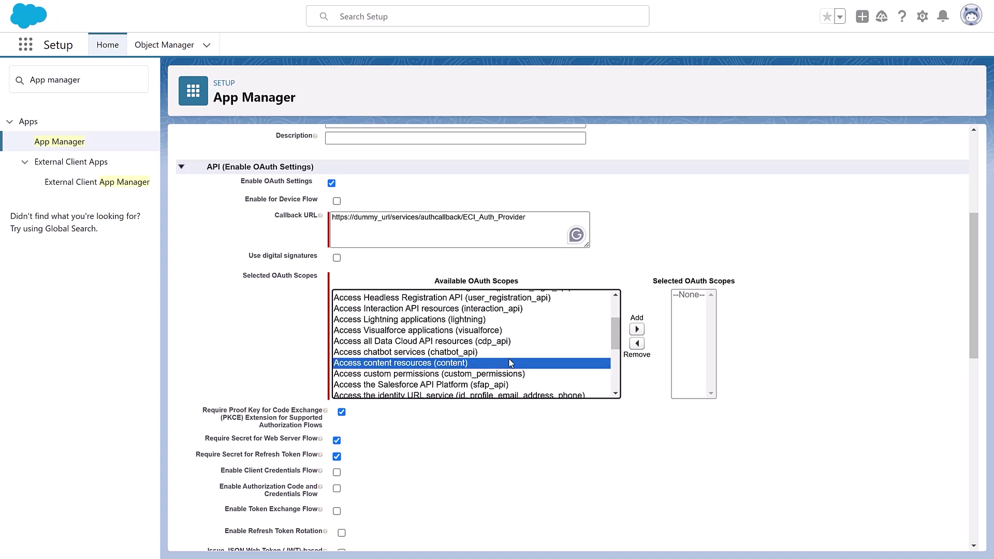
pyautogui.click(637, 329)
pyautogui.moveTo(613, 331); pyautogui.dragTo(614, 371)
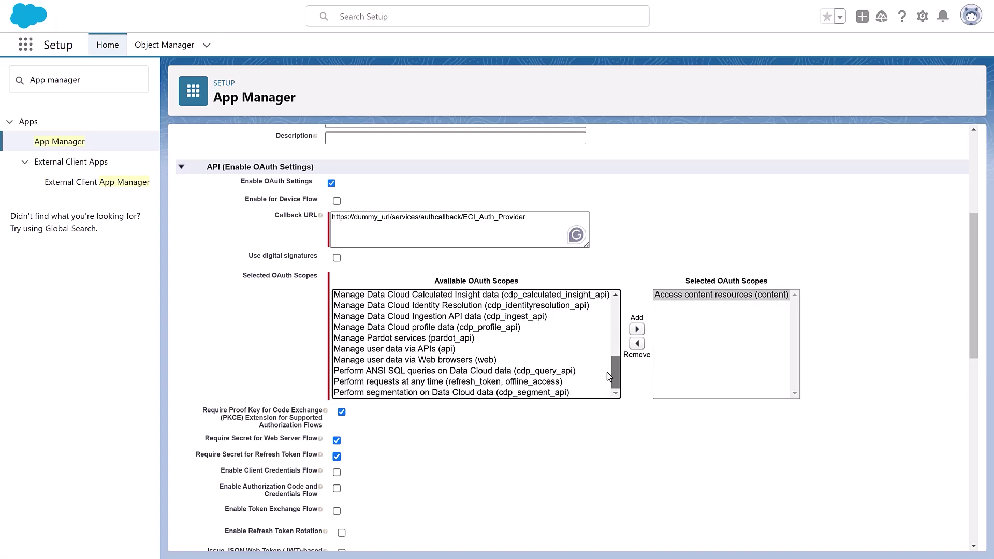
pyautogui.click(420, 352)
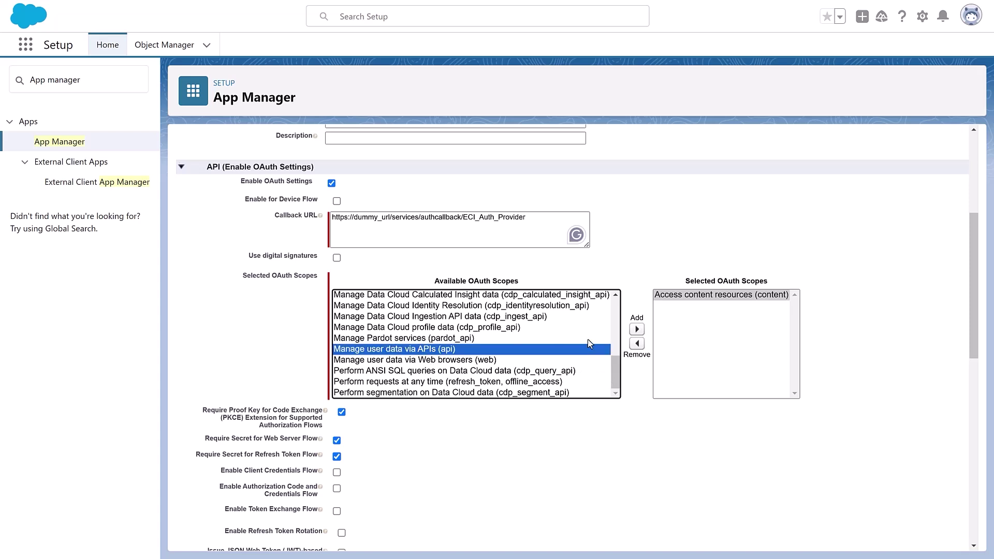
pyautogui.click(636, 332)
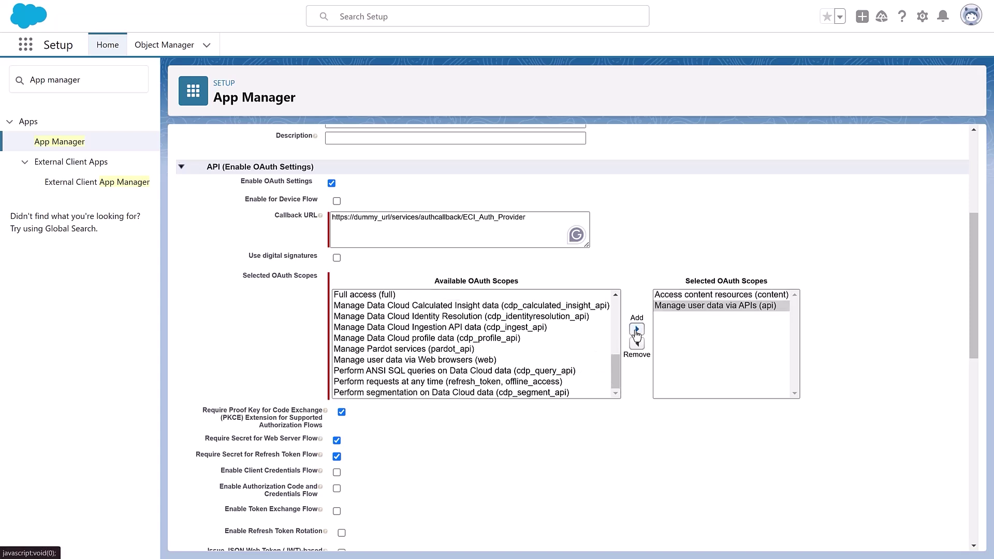
pyautogui.click(495, 361)
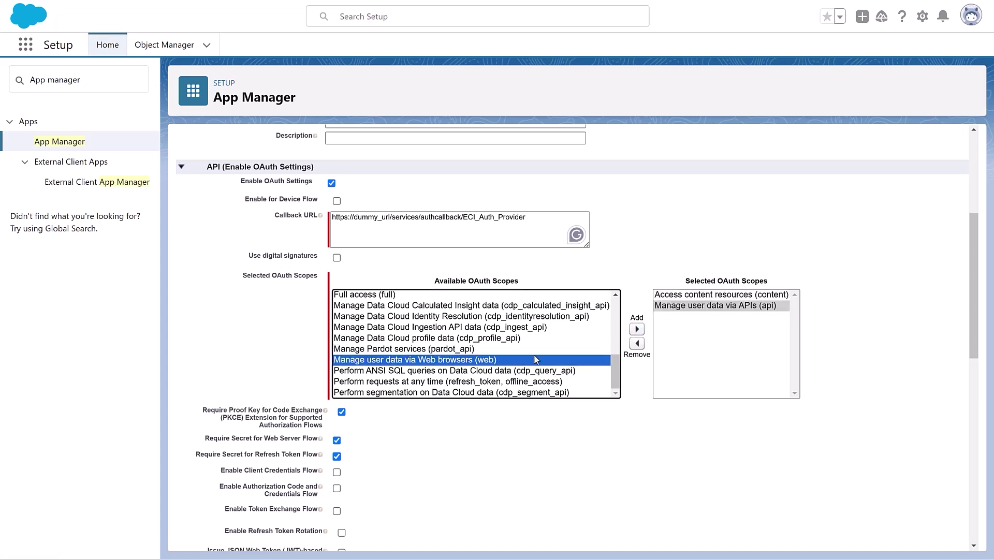
pyautogui.click(636, 330)
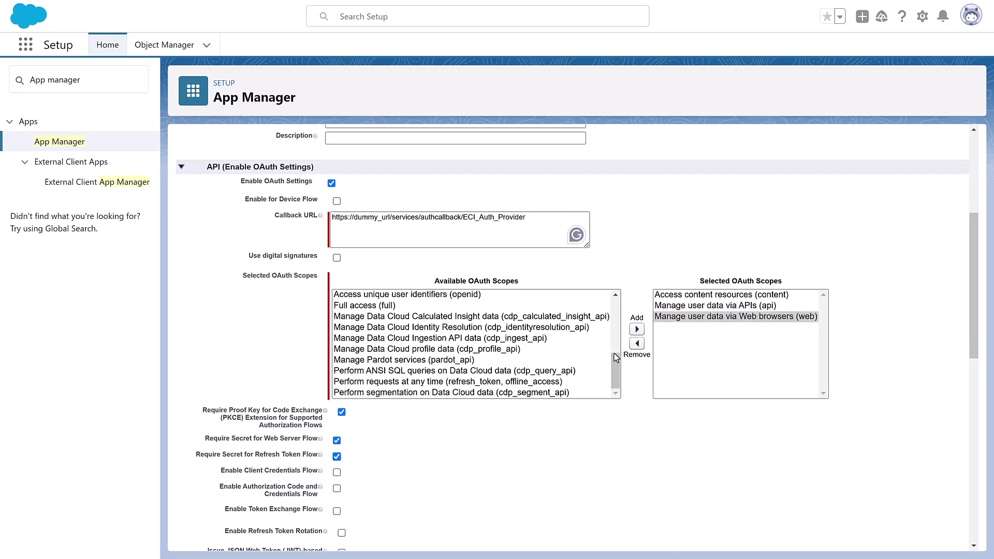
pyautogui.click(457, 383)
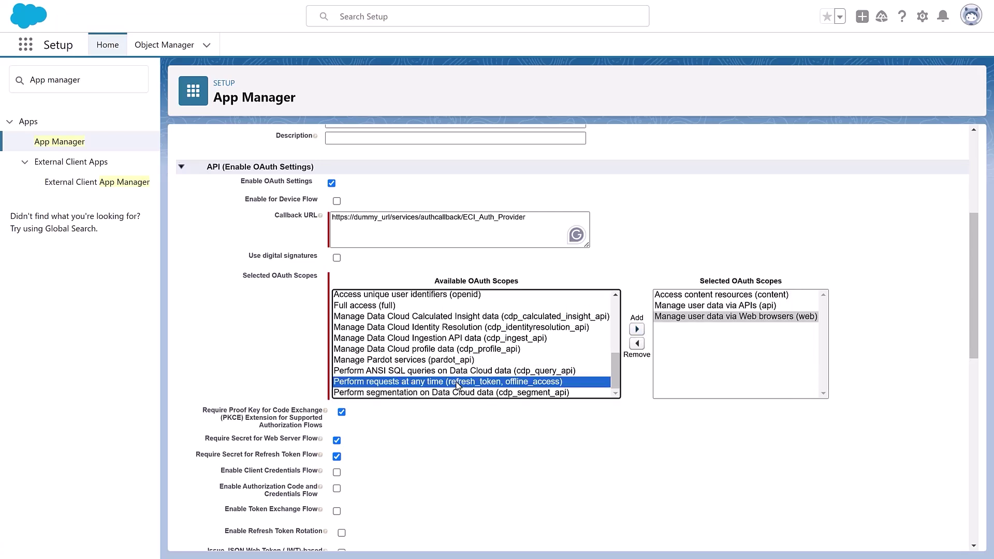
pyautogui.click(636, 329)
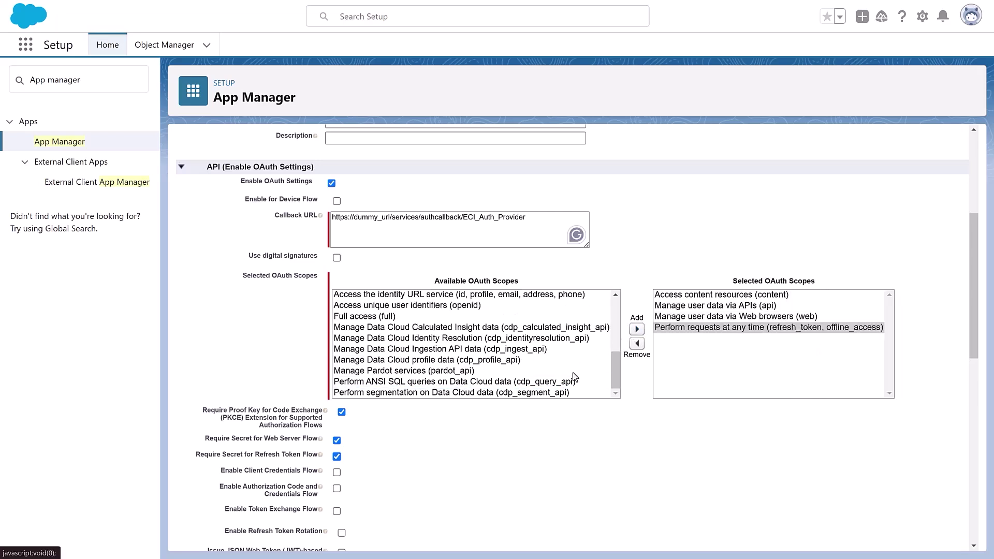
# - Save ECI Connected App and continue past the save notice
pyautogui.moveTo(972, 330); pyautogui.dragTo(966, 400)
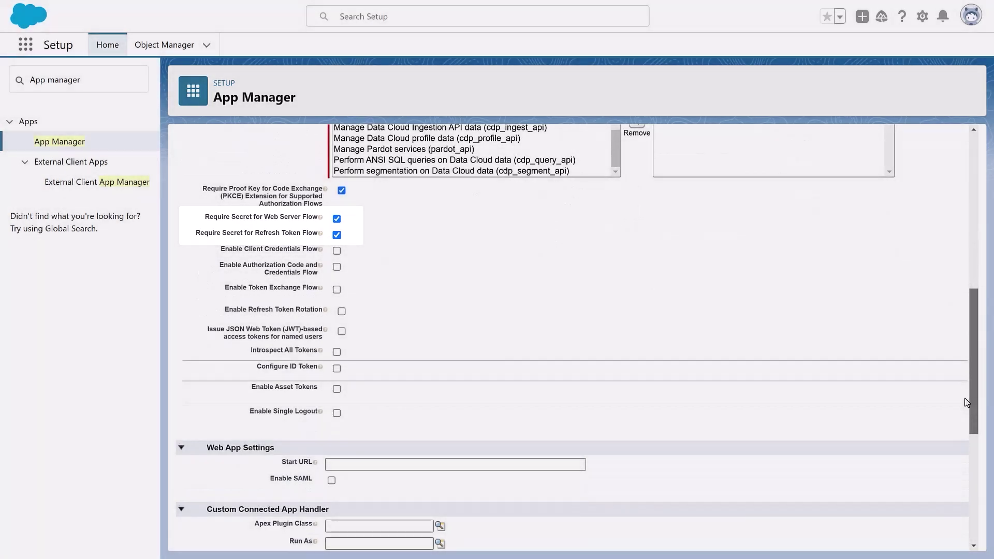
pyautogui.moveTo(966, 403); pyautogui.dragTo(973, 541)
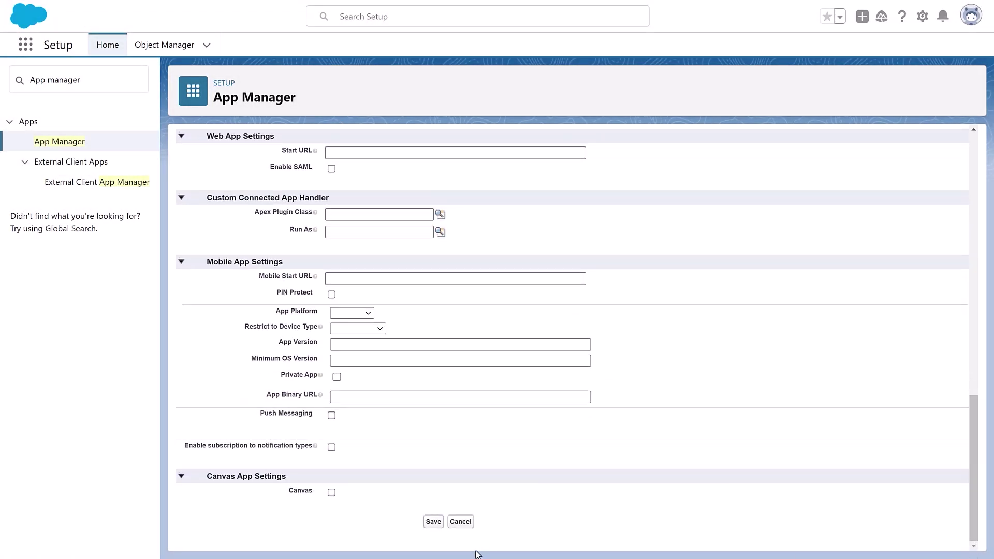
pyautogui.click(432, 522)
pyautogui.click(446, 190)
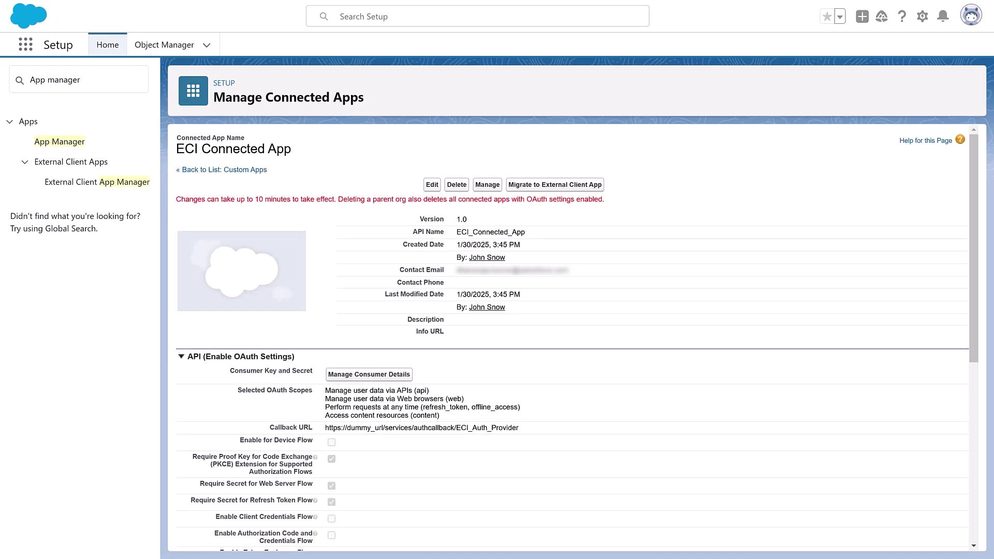
# - From the App Manager list, open the Manage page for ECI Connected App
pyautogui.click(61, 144)
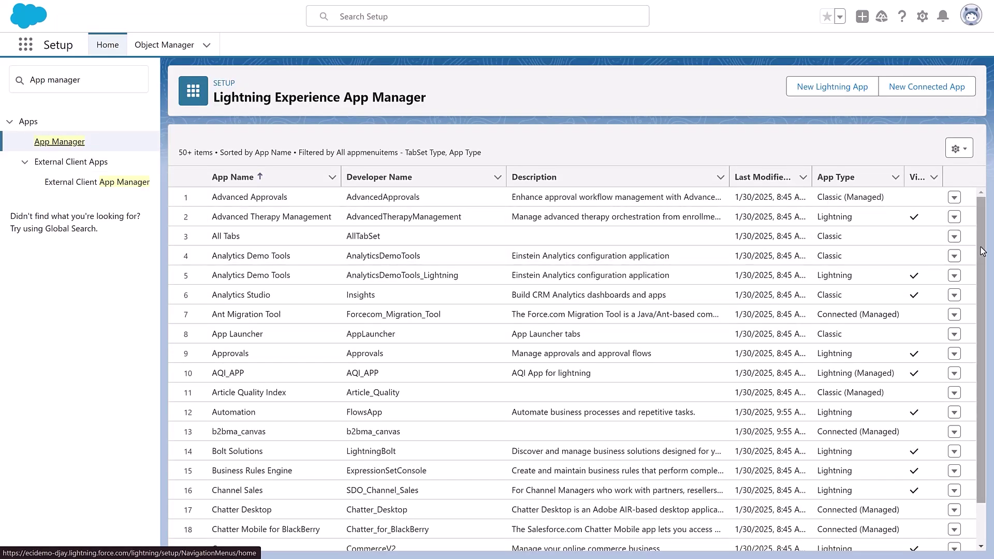
pyautogui.scroll(-5, 974, 278)
pyautogui.scroll(-4, 973, 345)
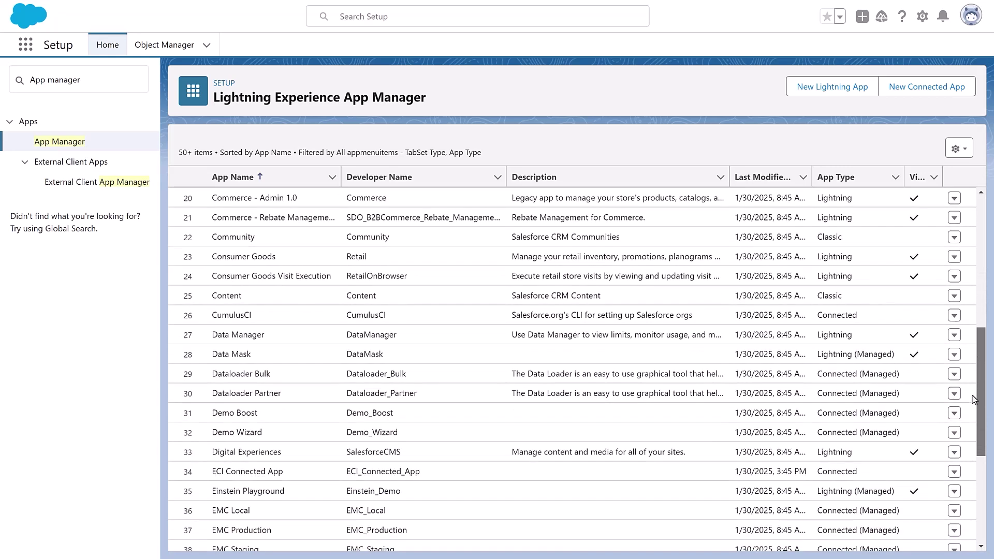
pyautogui.click(955, 468)
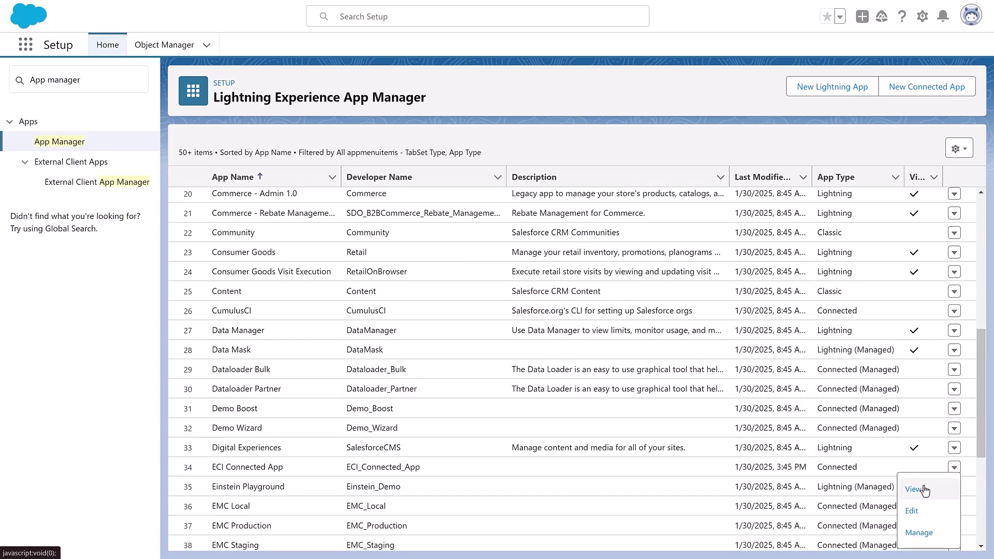
pyautogui.click(918, 533)
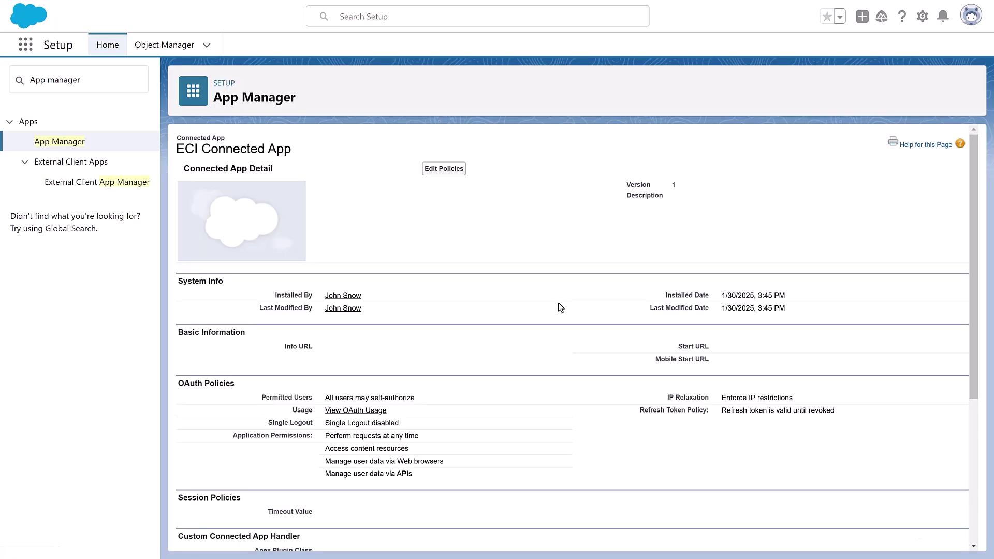
# - Edit the app's policies so only admin-approved users are pre-authorized, accepting the warning
pyautogui.click(450, 174)
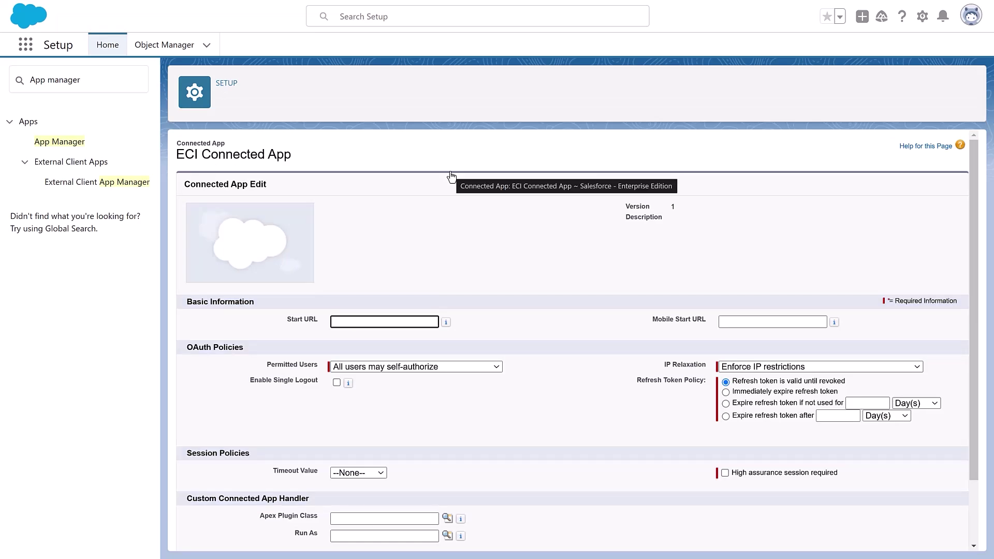
pyautogui.click(371, 366)
pyautogui.click(377, 393)
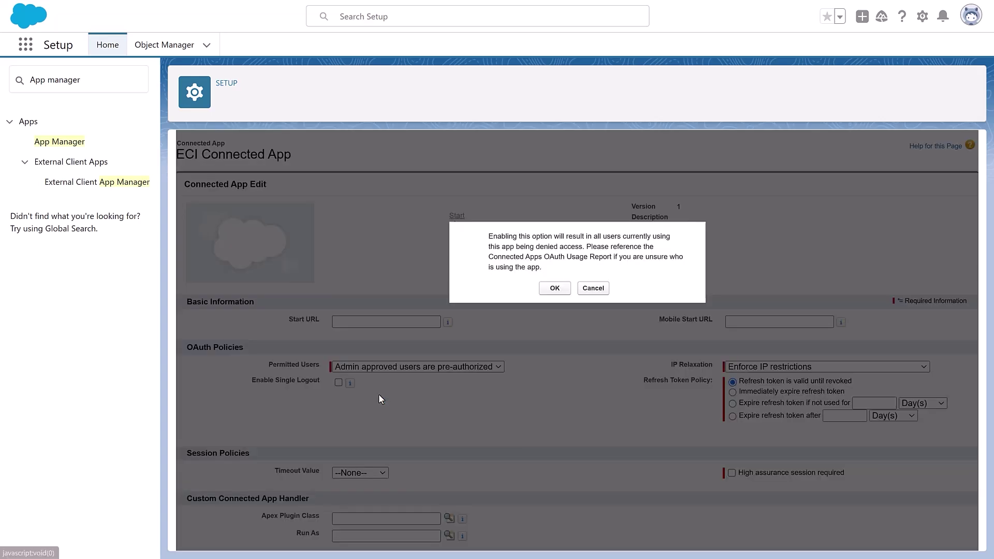
pyautogui.click(553, 289)
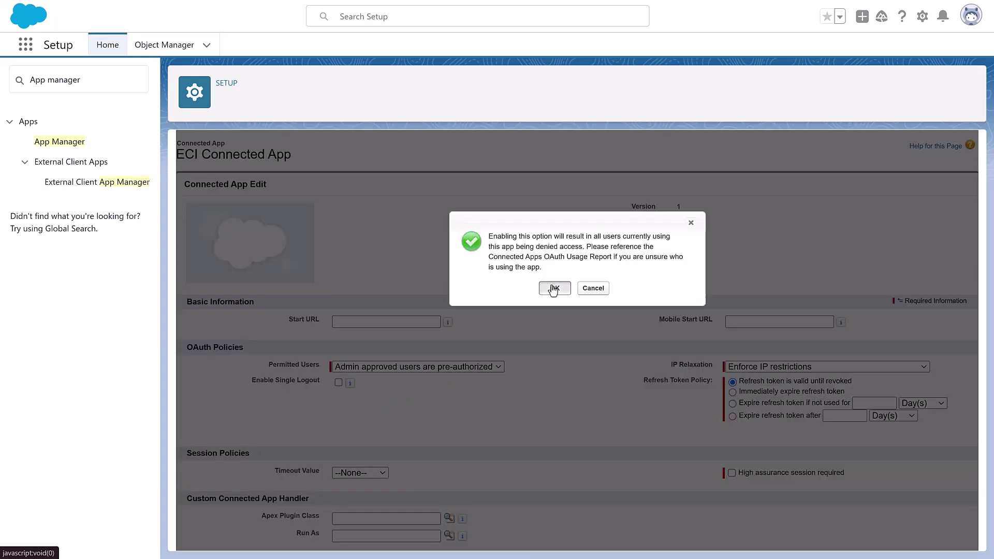
# - Relax IP restrictions and make refresh tokens expire after 365 days
pyautogui.click(776, 366)
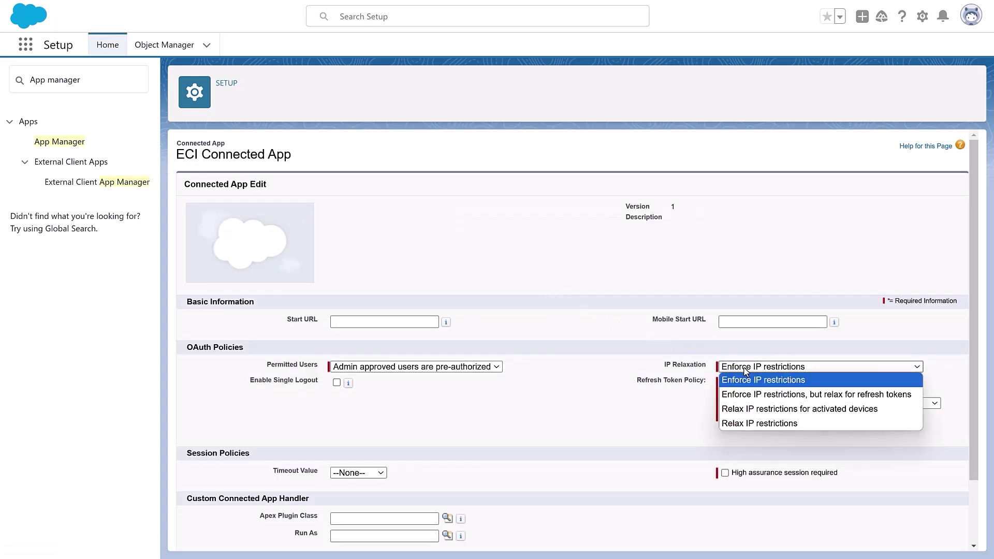
pyautogui.click(744, 424)
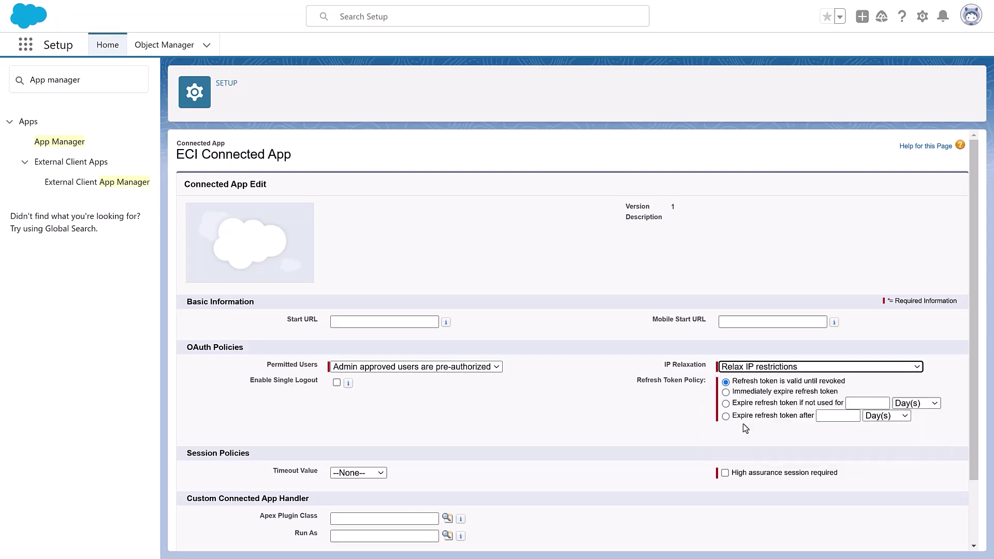
pyautogui.moveTo(973, 365); pyautogui.dragTo(973, 414)
pyautogui.click(725, 362)
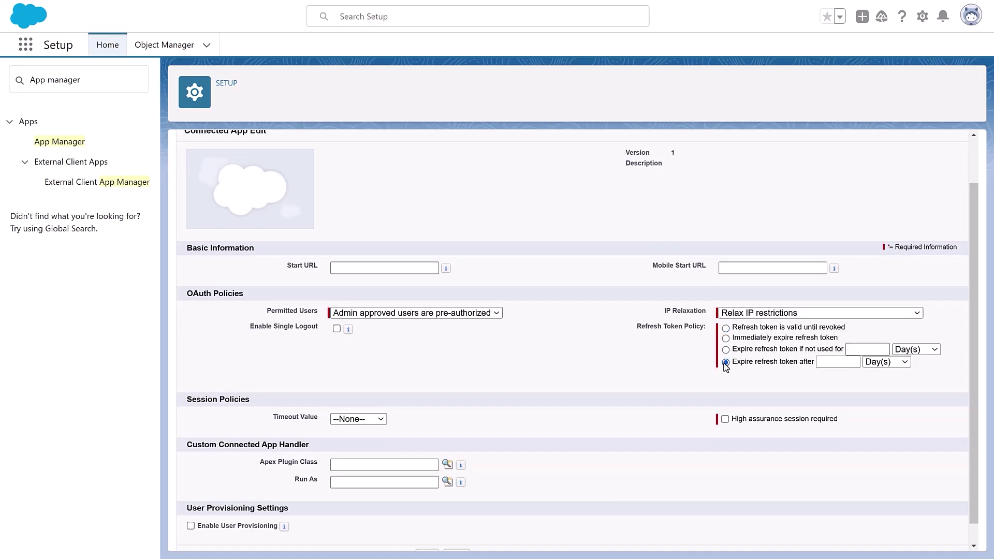
pyautogui.click(825, 361)
pyautogui.write('365')
pyautogui.click(648, 378)
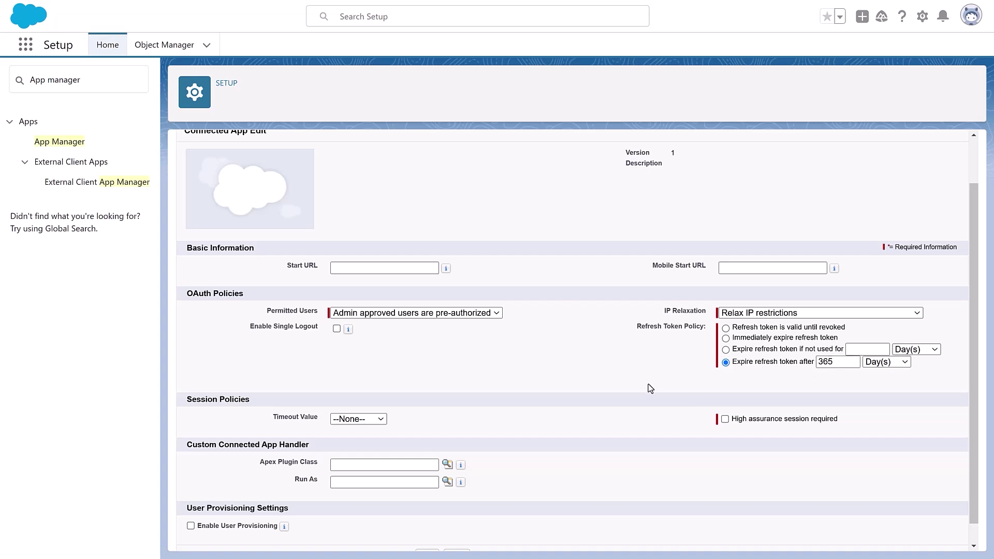
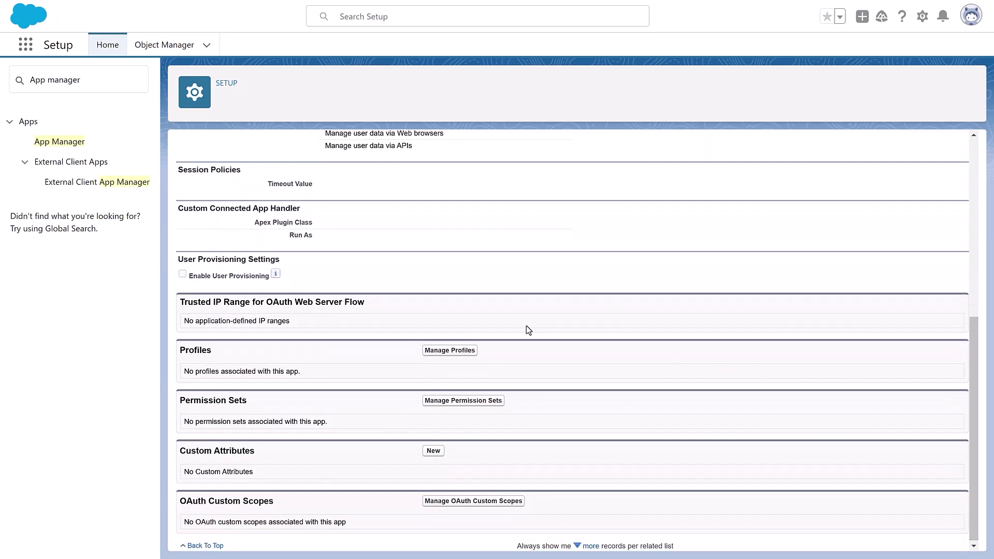
# - Assign the System Administrator and Standard User profiles to the ECI Connected App and save
pyautogui.click(446, 351)
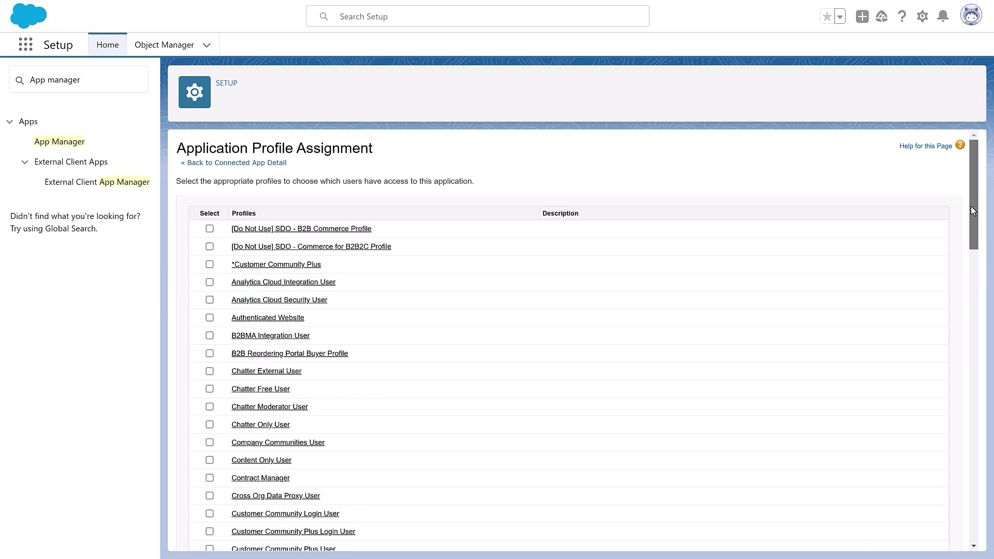
pyautogui.moveTo(970, 206); pyautogui.dragTo(971, 495)
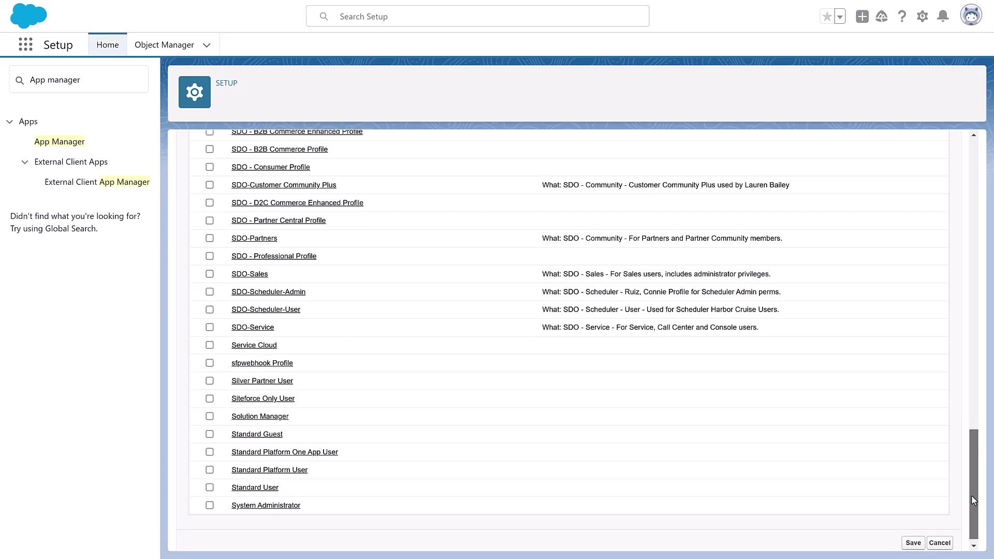
pyautogui.click(210, 505)
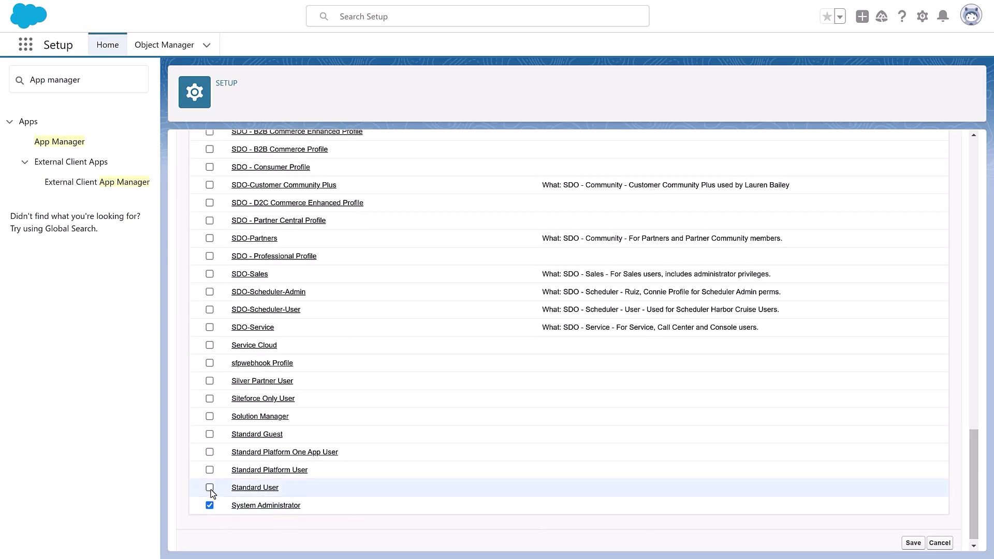
pyautogui.click(210, 487)
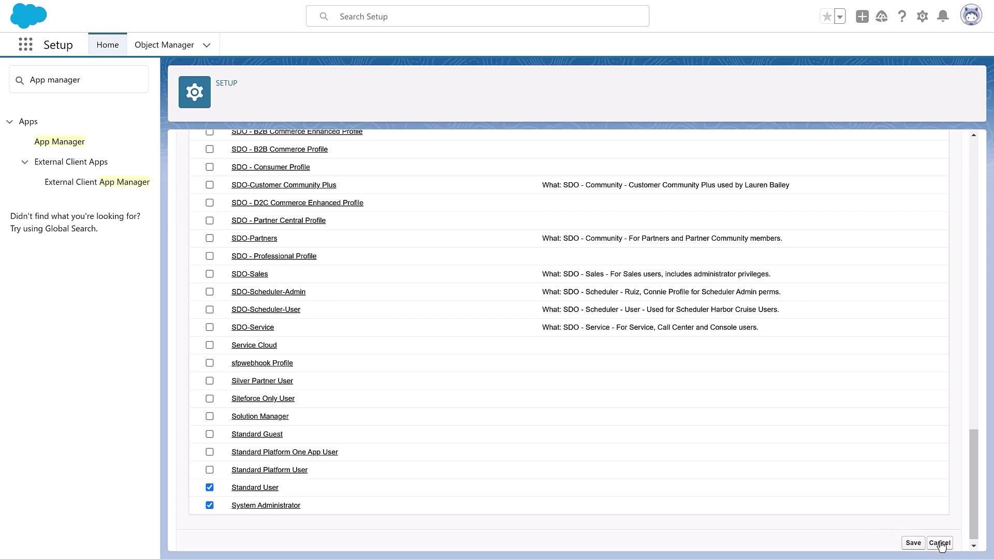
pyautogui.click(913, 543)
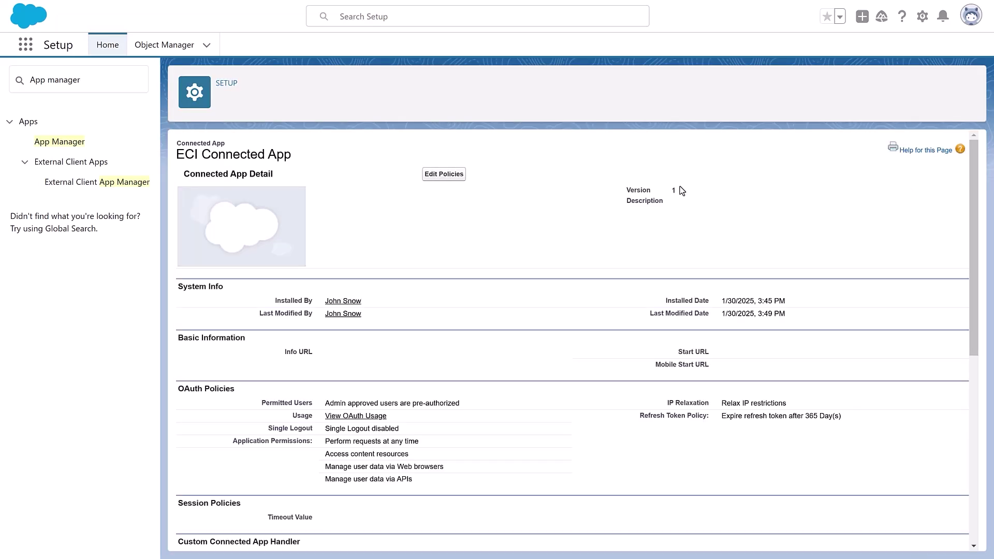
# - View the ECI Connected App from App Manager and request its consumer details
pyautogui.click(68, 143)
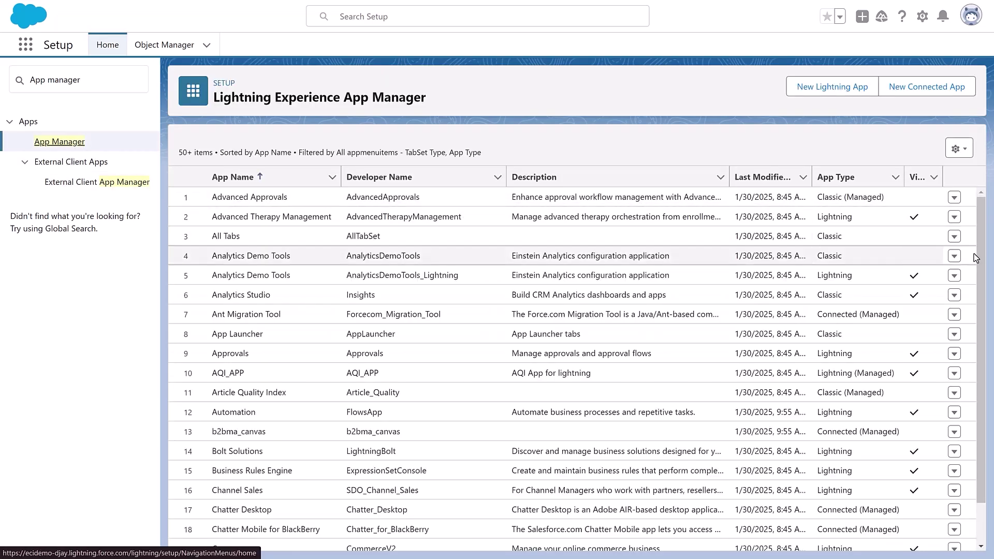
pyautogui.moveTo(984, 257); pyautogui.dragTo(983, 441)
pyautogui.click(954, 370)
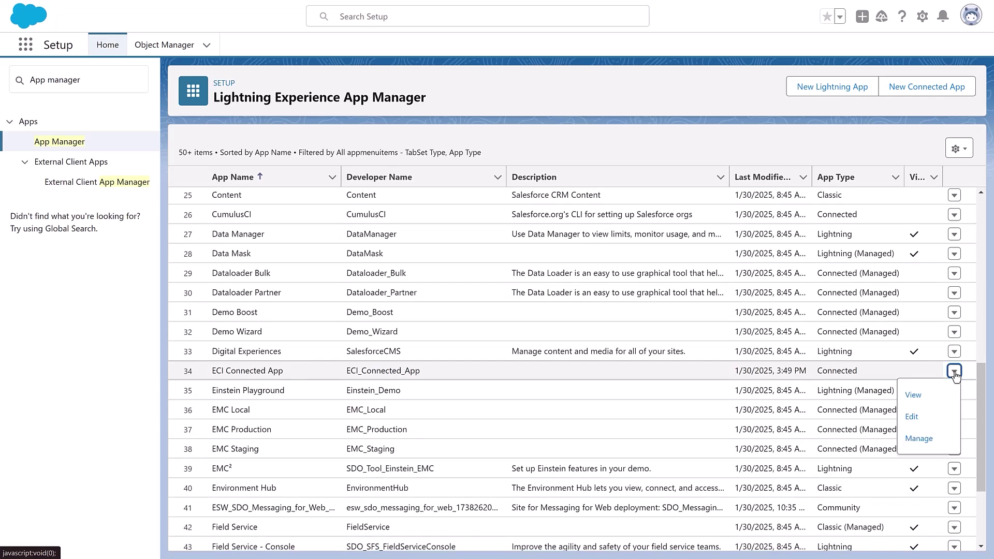
pyautogui.click(931, 394)
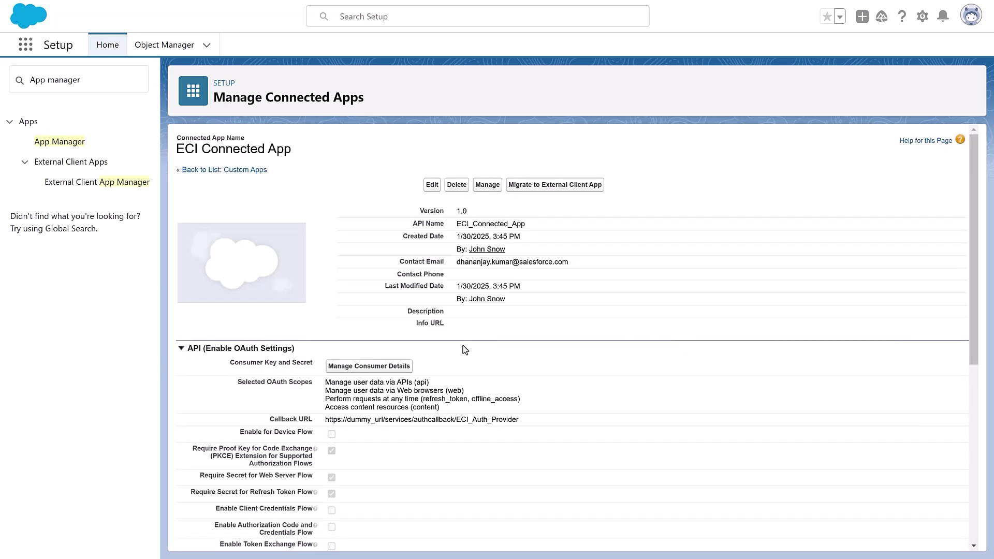
pyautogui.click(392, 371)
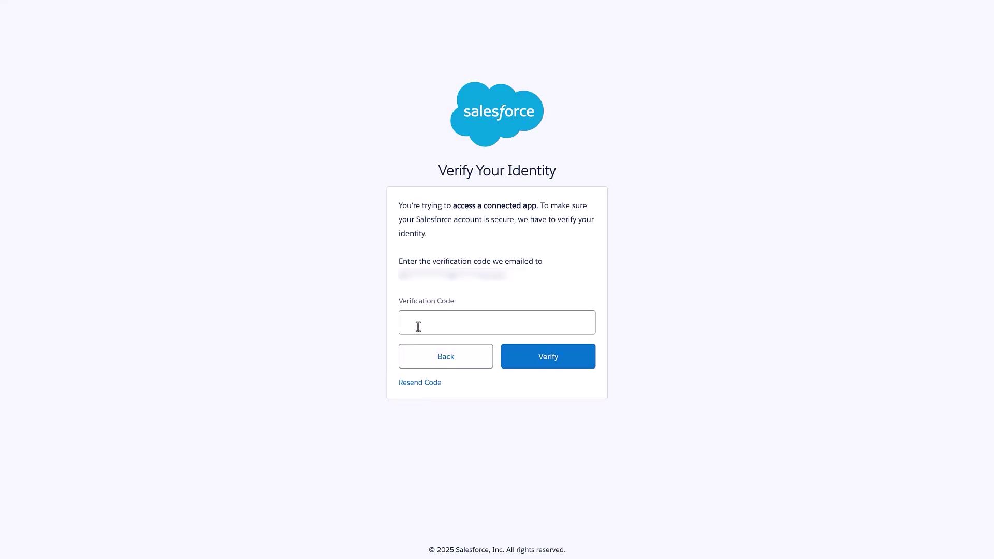
# - Enter the emailed verification code and verify to reveal the consumer key and secret
pyautogui.click(418, 327)
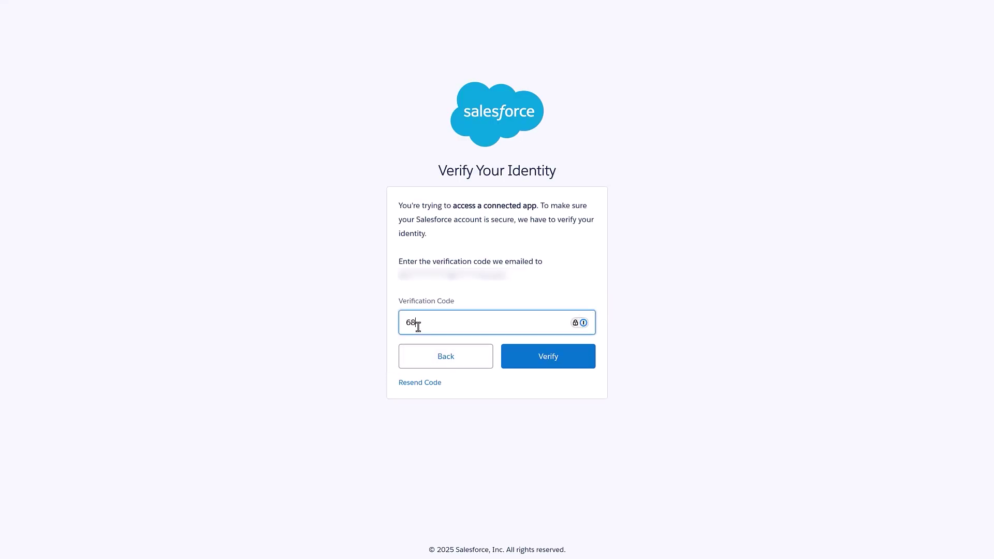
pyautogui.click(539, 364)
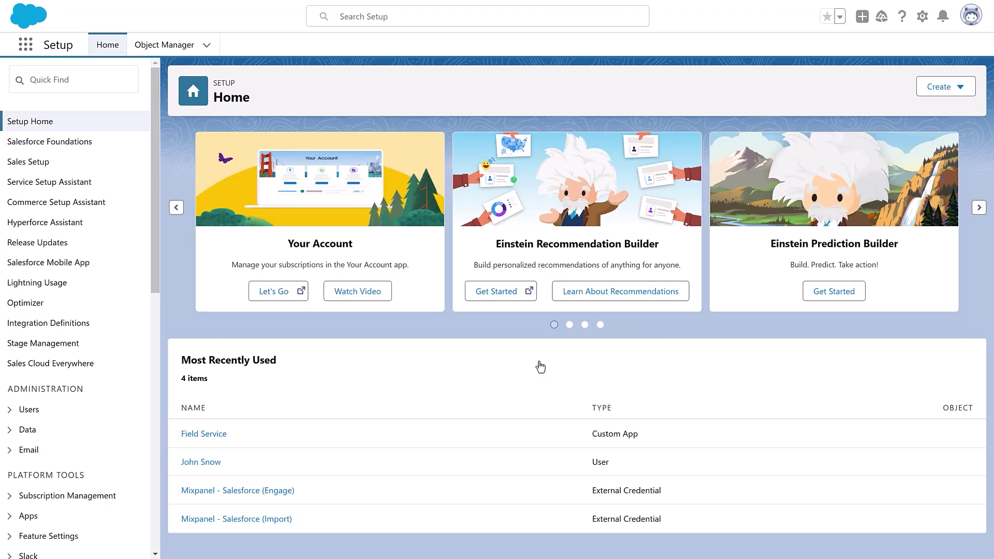
# - Find Auth. Providers via Quick Find 'Auth' and start a new provider
pyautogui.click(94, 81)
pyautogui.write('Auth')
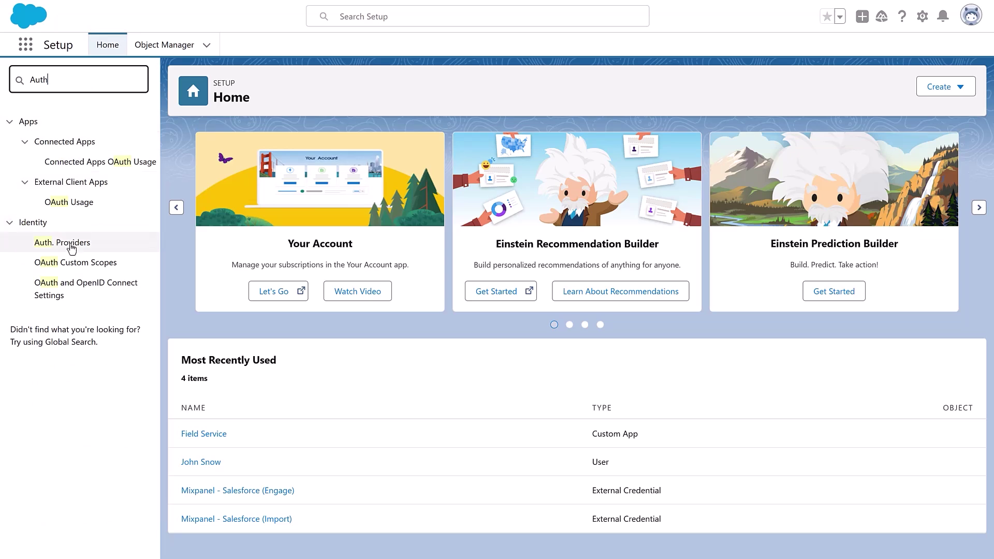
pyautogui.click(71, 245)
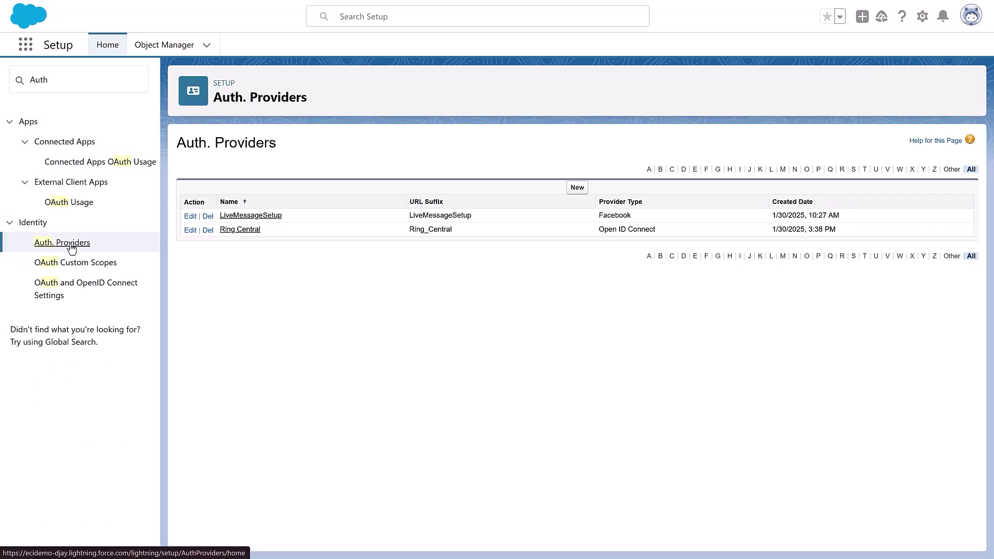
pyautogui.click(575, 189)
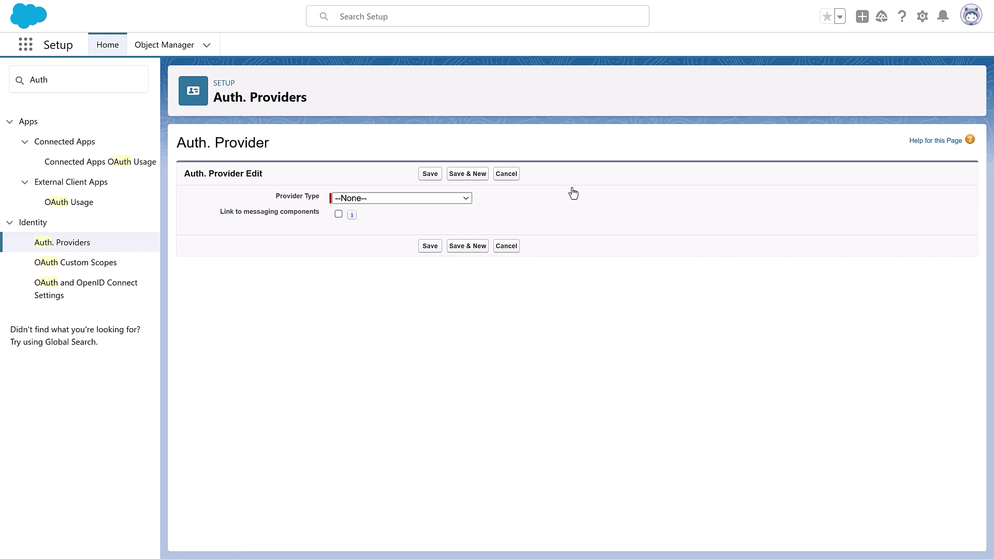
pyautogui.click(385, 195)
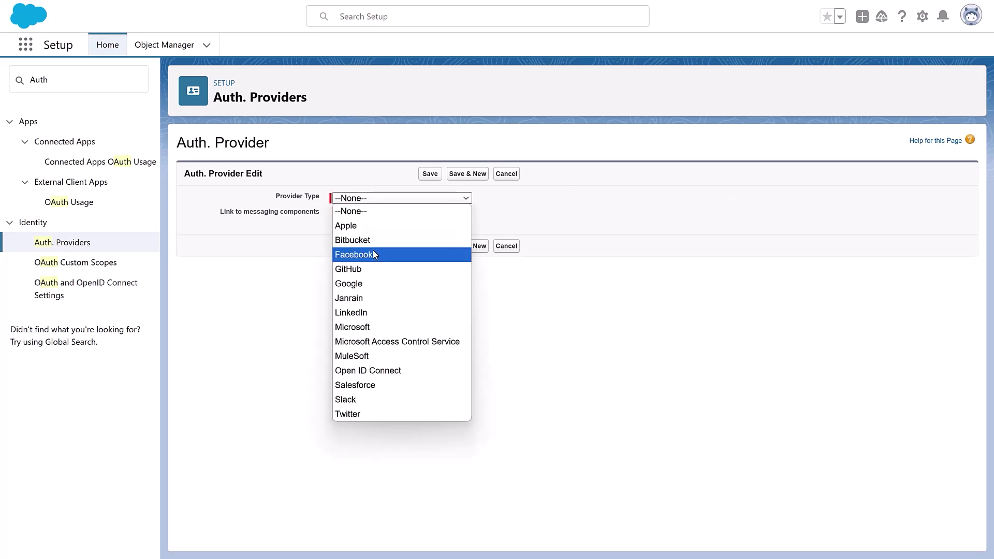
# - Choose Salesforce as provider type and name the provider 'ECI Auth Provider'
pyautogui.click(370, 386)
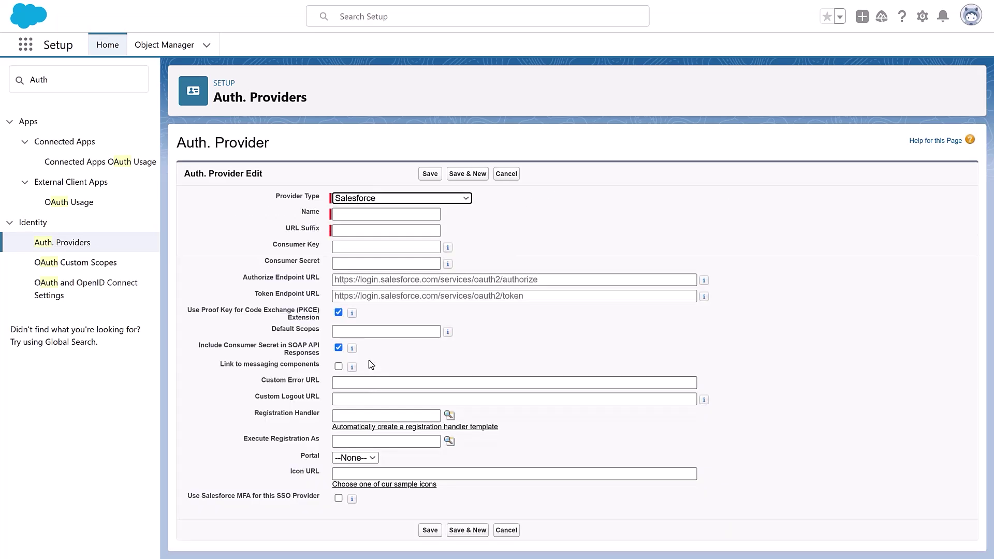
pyautogui.click(357, 215)
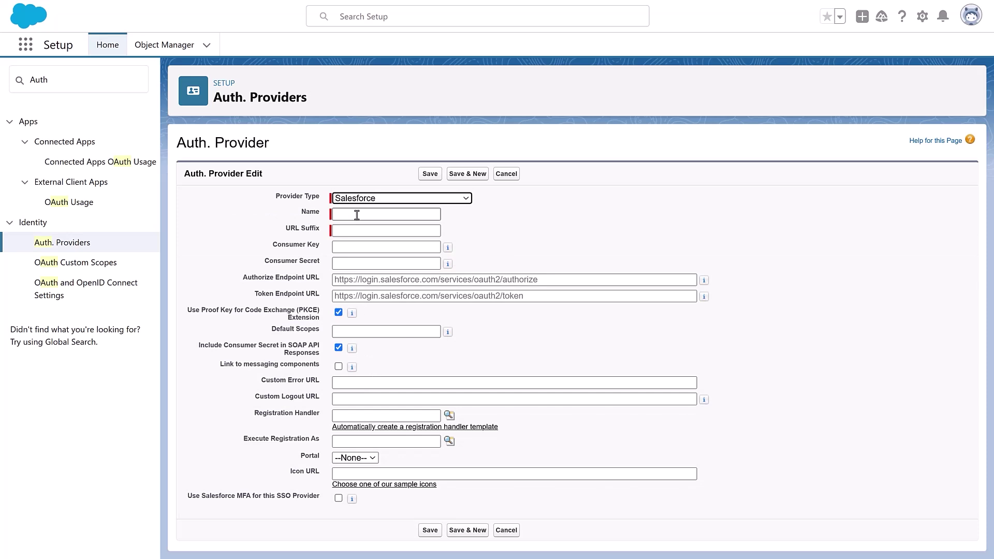
pyautogui.click(357, 216)
pyautogui.write('ECI ')
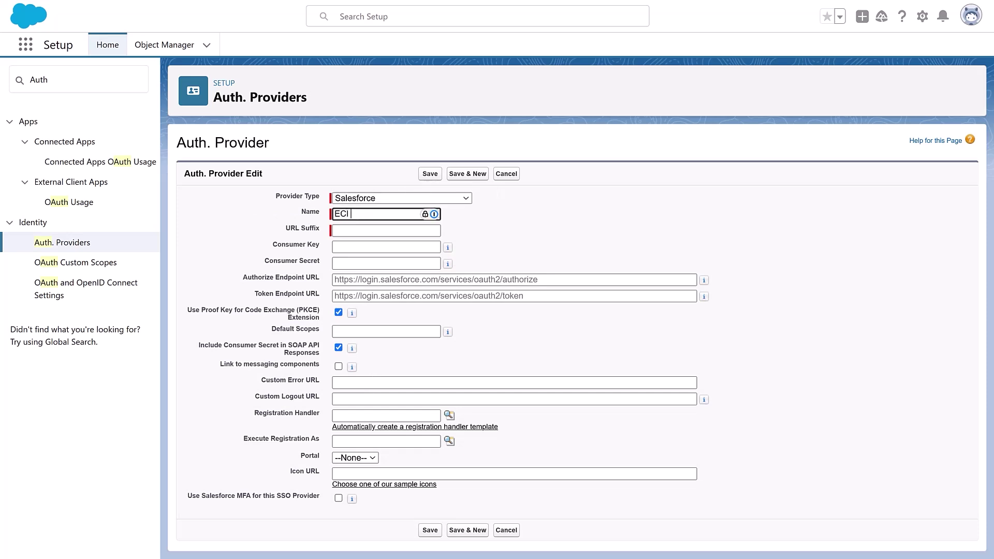
pyautogui.write('Auth Provider')
pyautogui.press('Tab')
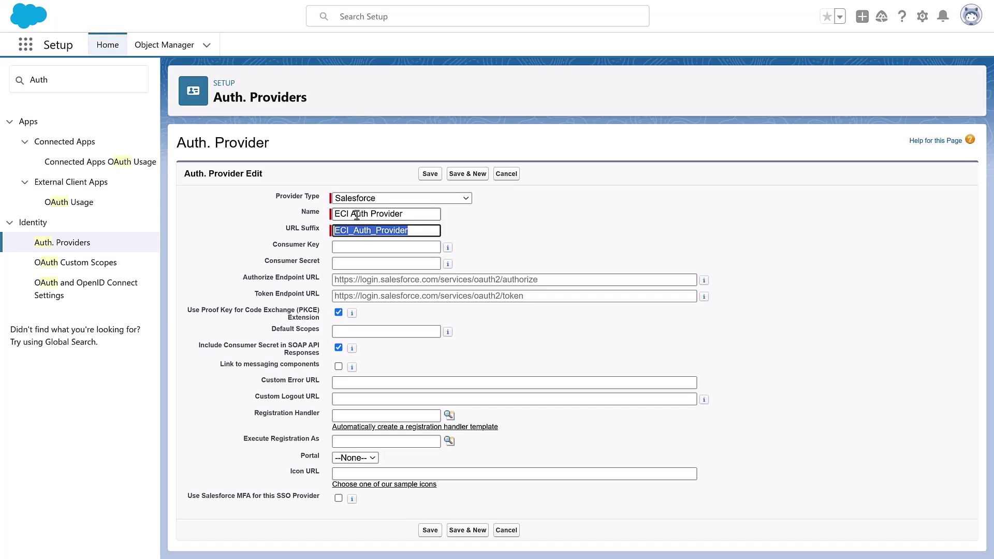
# - Paste the connected app's consumer key and secret into the provider and save it
pyautogui.press('Tab')
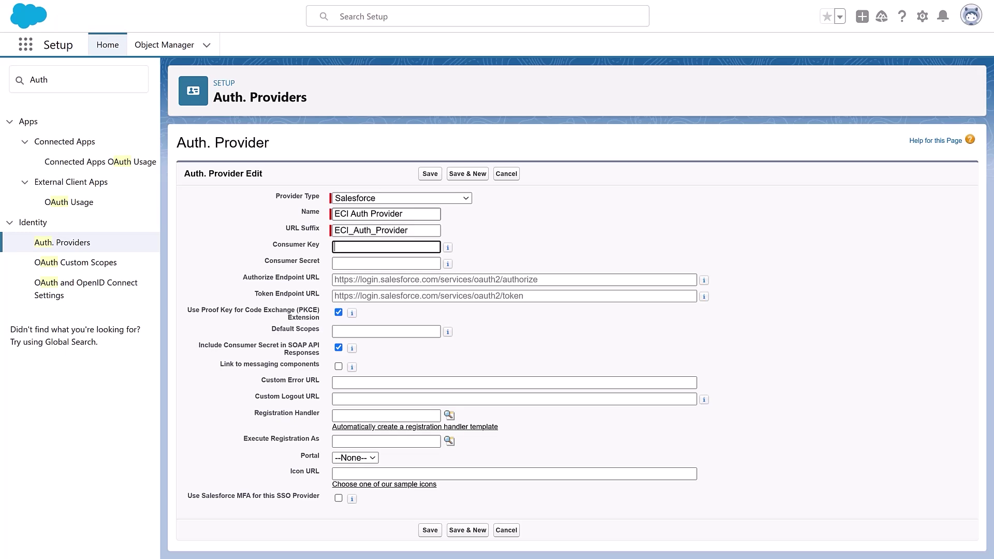
pyautogui.hotkey('ctrl', 'v')
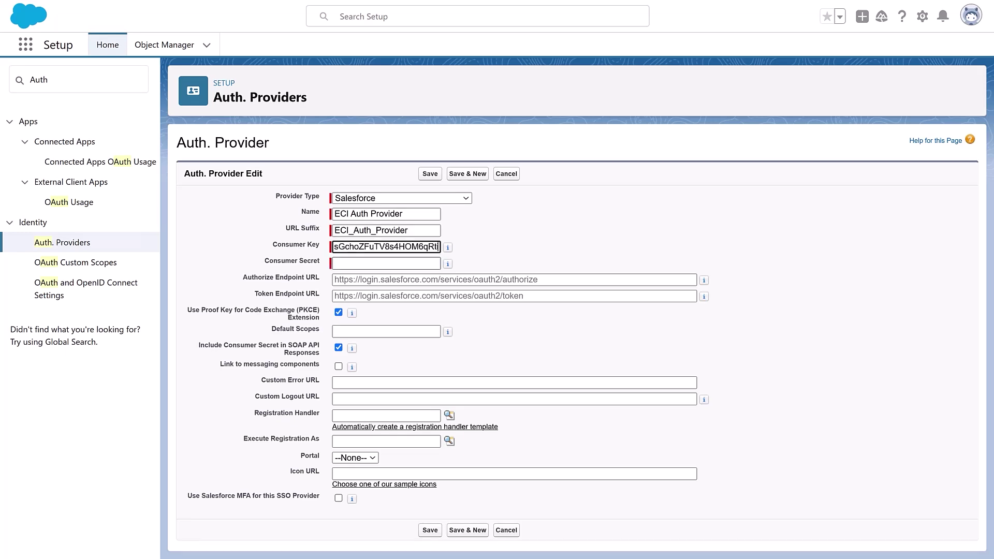
pyautogui.press('Tab')
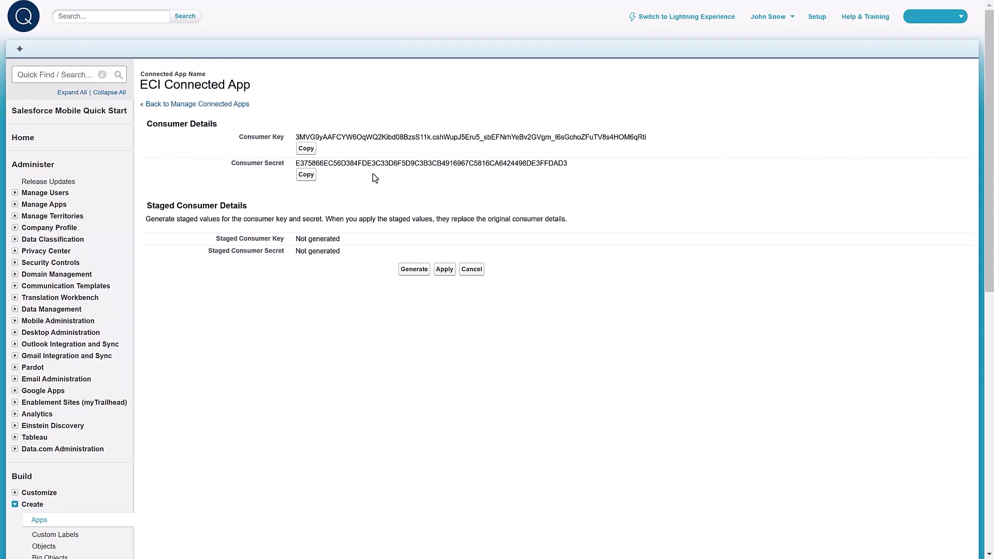
pyautogui.click(307, 176)
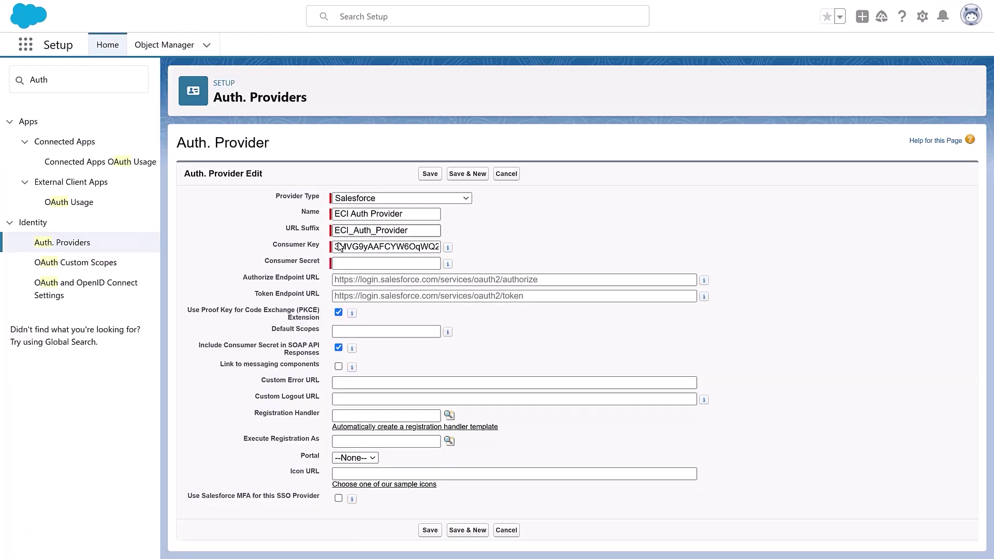
pyautogui.click(347, 264)
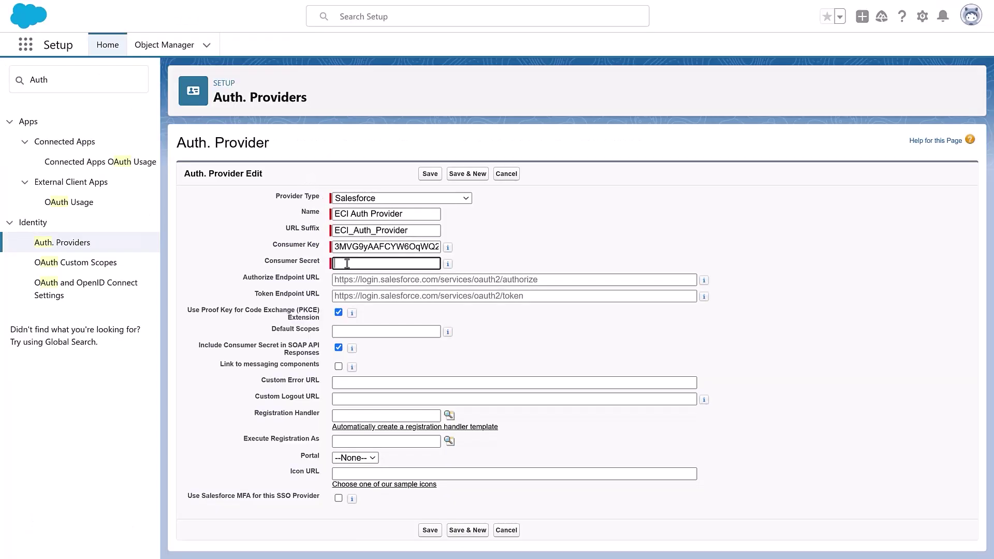
pyautogui.hotkey('ctrl', 'v')
pyautogui.click(430, 174)
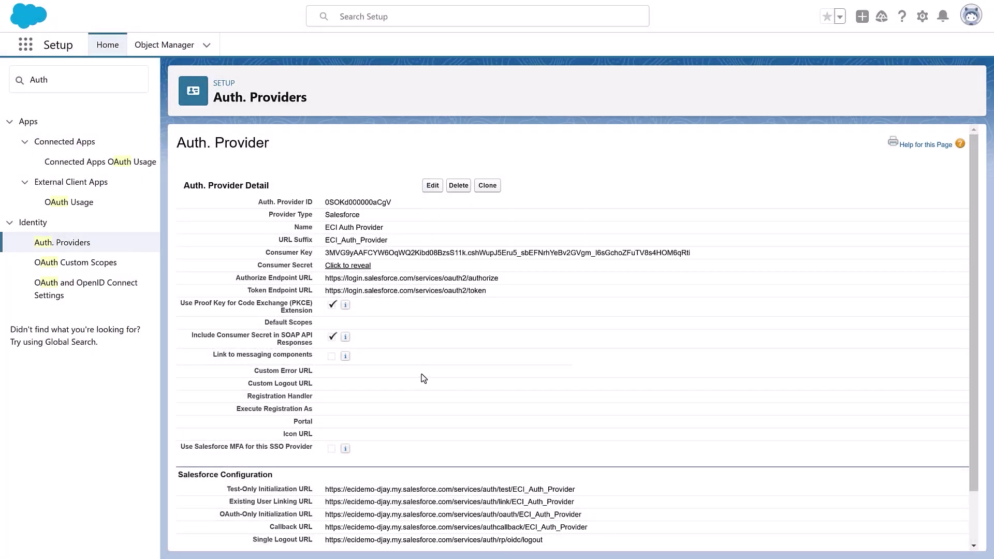
# - Copy the ECI Auth Provider's callback URL and go to App Manager via Quick Find
pyautogui.tripleClick(374, 527)
pyautogui.hotkey('ctrl', 'c')
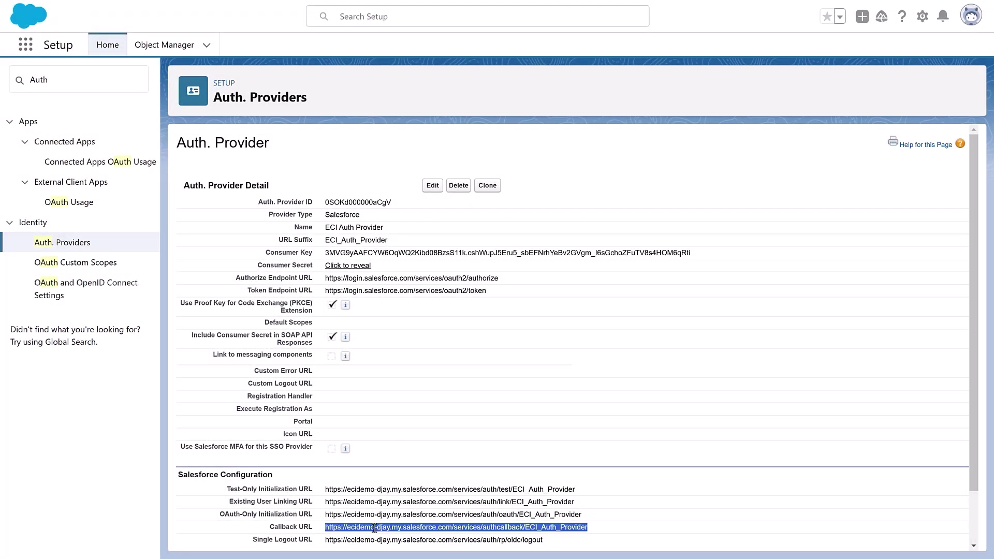
pyautogui.click(90, 85)
pyautogui.hotkey('ctrl', 'a')
pyautogui.press('BackSpace')
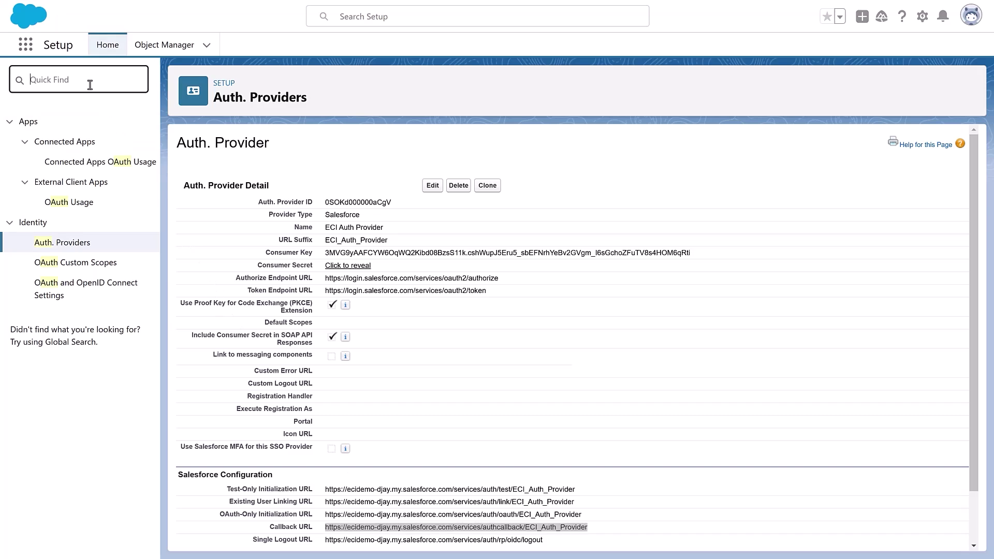
pyautogui.write('App manager')
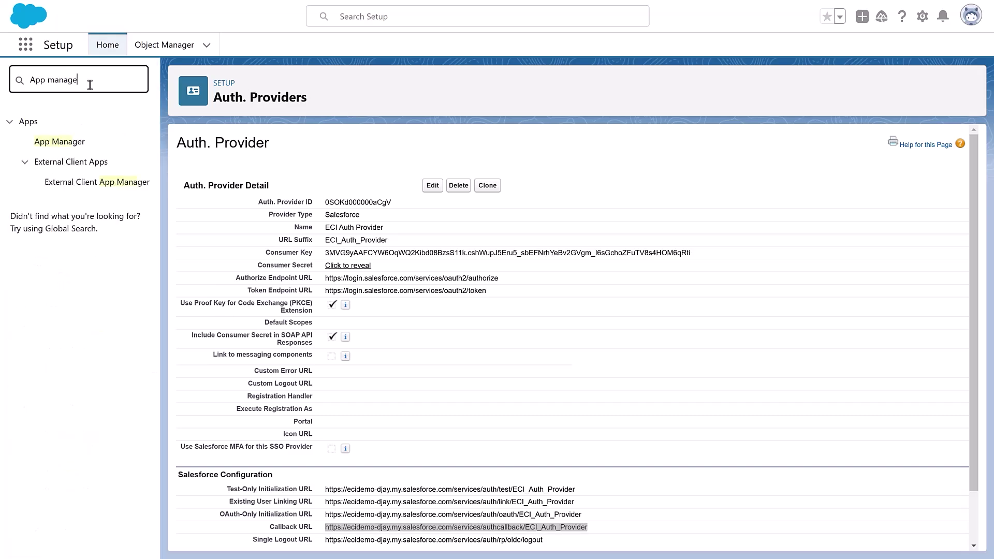
pyautogui.click(68, 144)
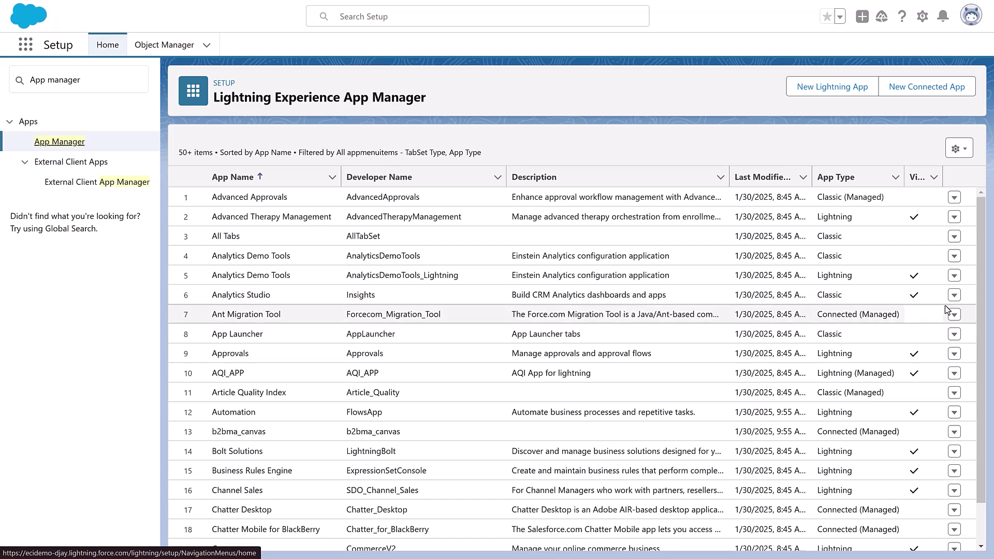
# - Edit the ECI Connected App, replacing its dummy Callback URL with the copied one
pyautogui.moveTo(979, 294); pyautogui.dragTo(963, 452)
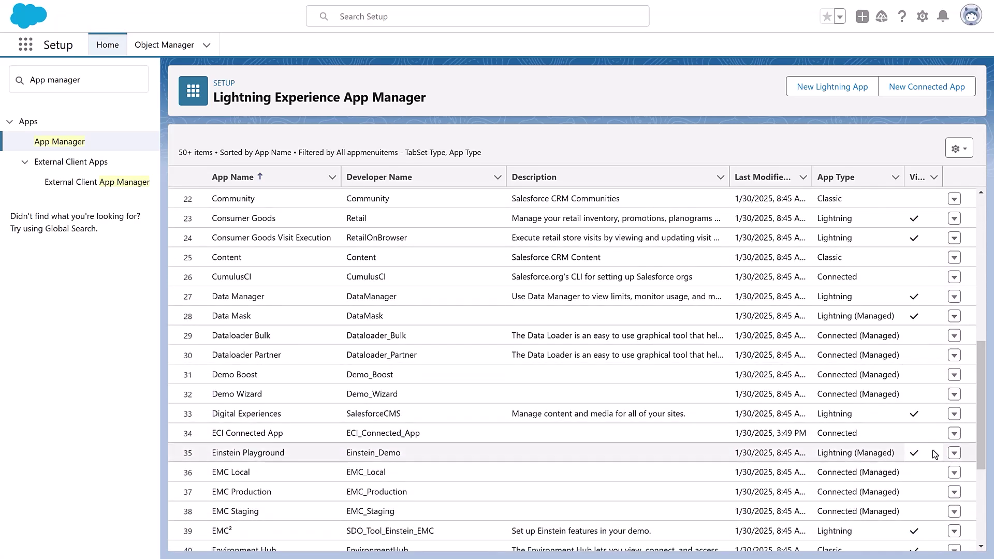
pyautogui.click(954, 435)
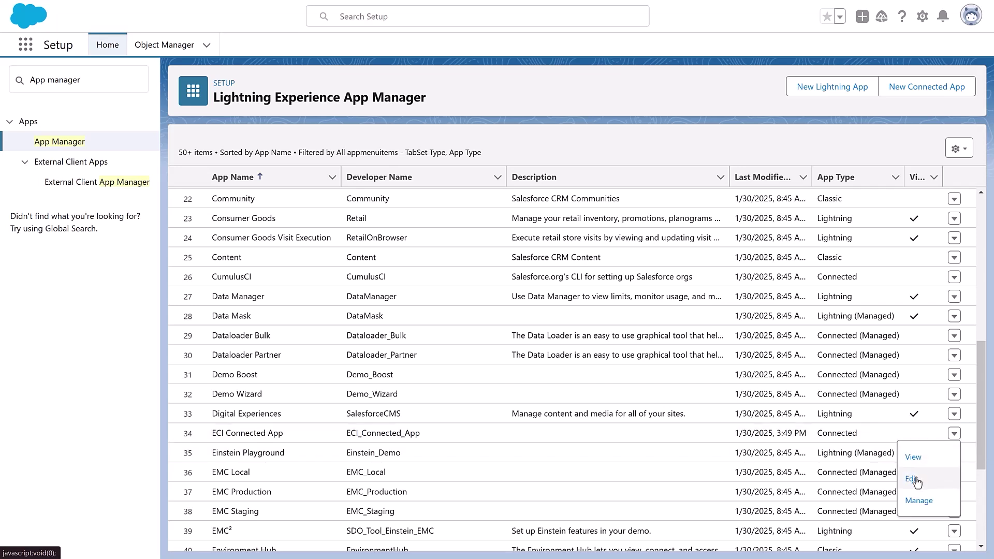
pyautogui.click(913, 480)
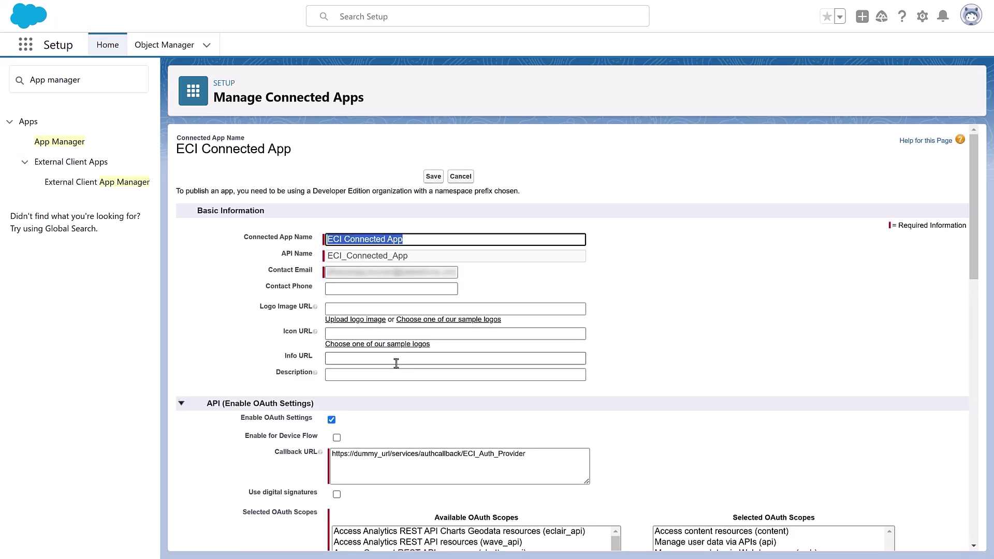
pyautogui.click(480, 458)
pyautogui.hotkey('ctrl', 'a')
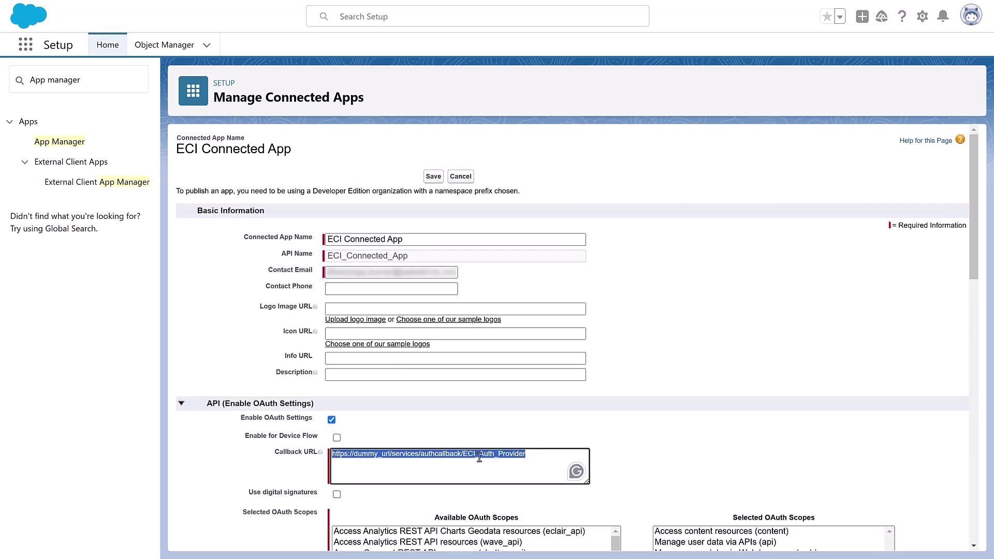
pyautogui.hotkey('ctrl', 'v')
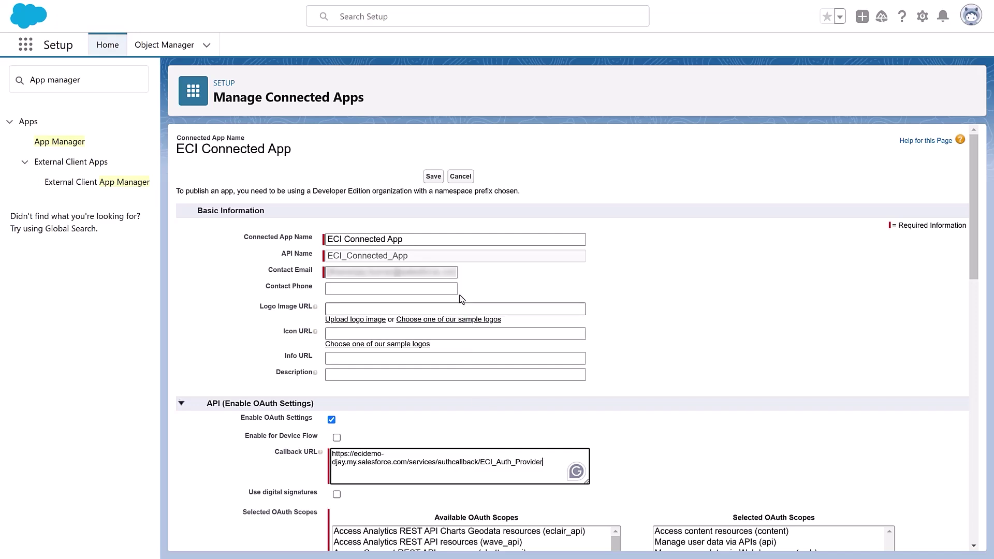
# - Save the ECI Connected App edits and continue past the notice
pyautogui.click(433, 178)
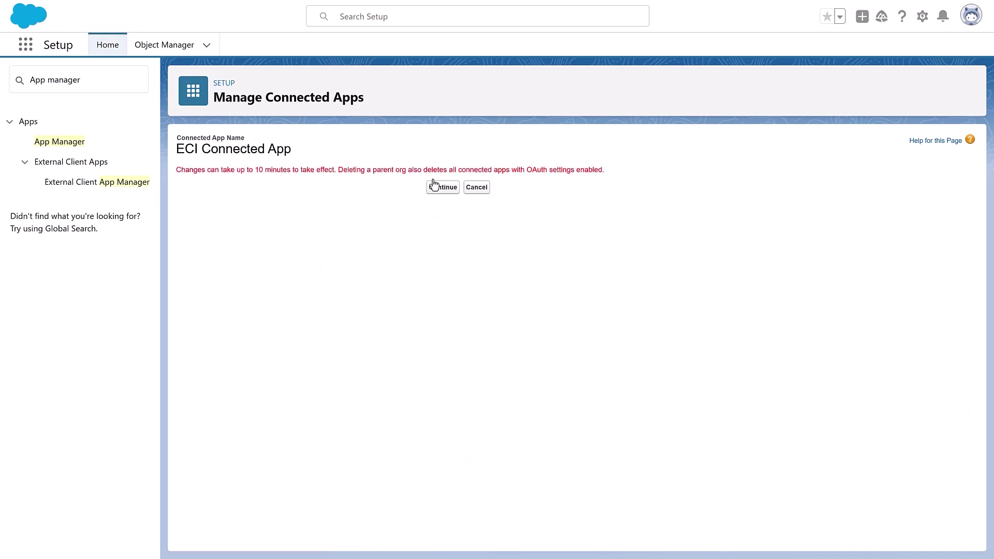
pyautogui.click(438, 192)
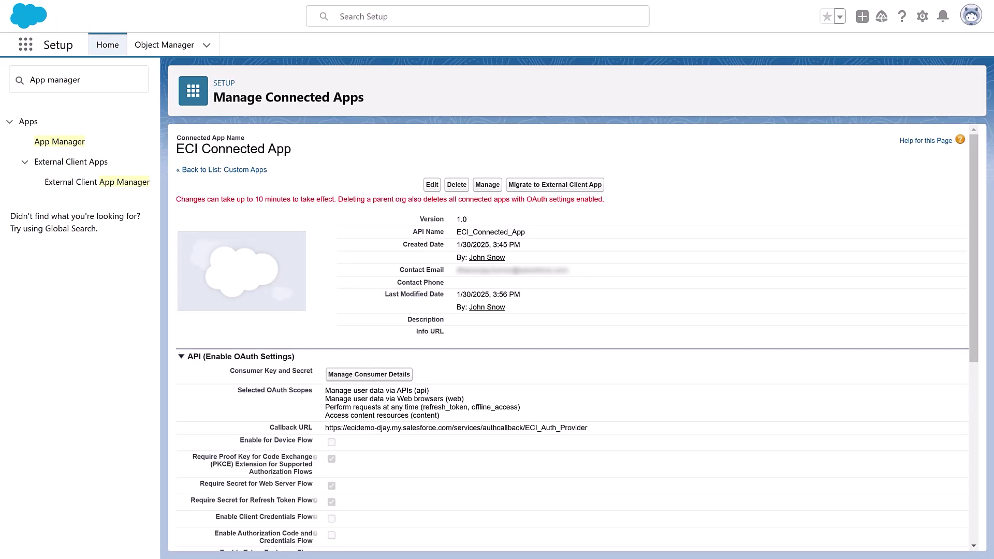
# - On the Sites page, accept the terms and register the ecidemo-djay.my.salesforce-sites.com domain
pyautogui.click(64, 82)
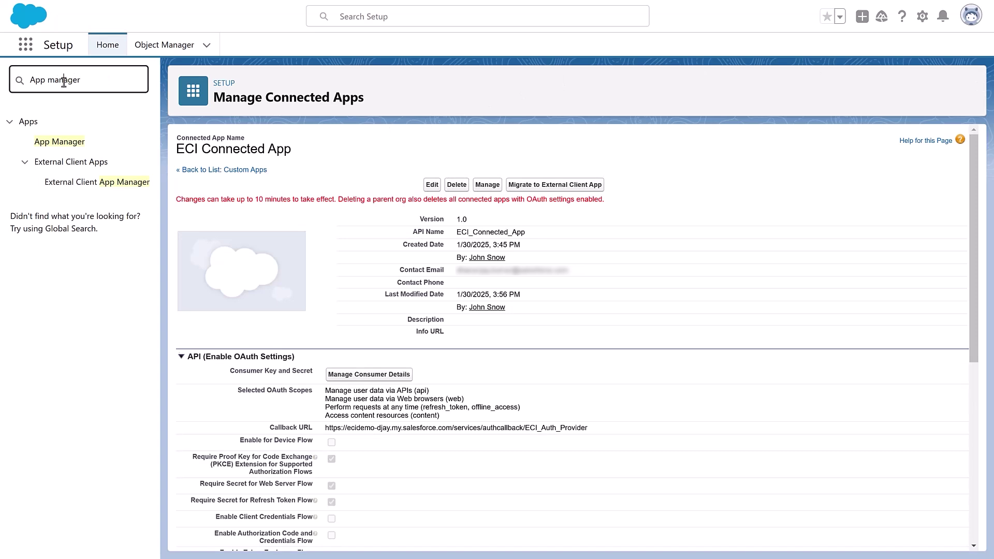
pyautogui.hotkey('ctrl', 'a')
pyautogui.press('BackSpace')
pyautogui.write('Sites')
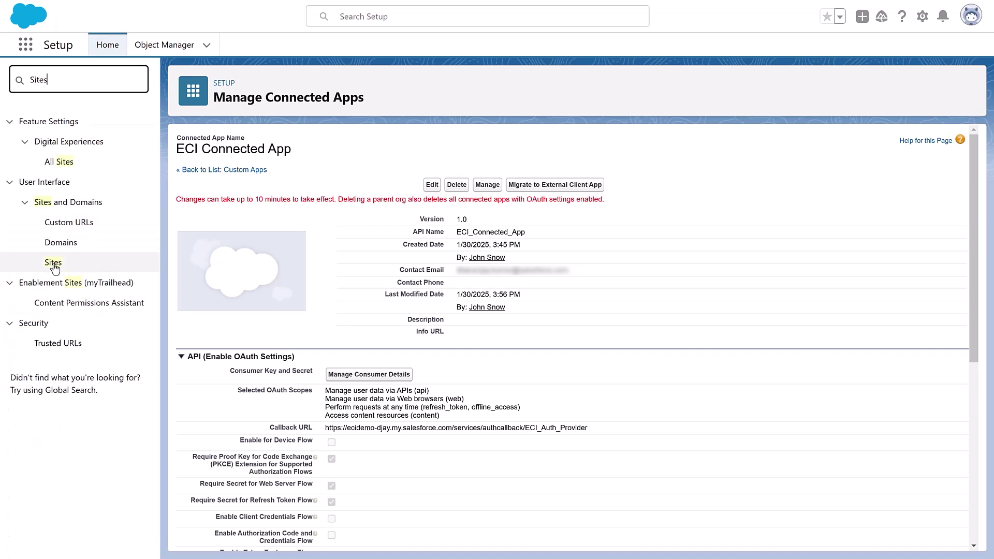
pyautogui.click(53, 264)
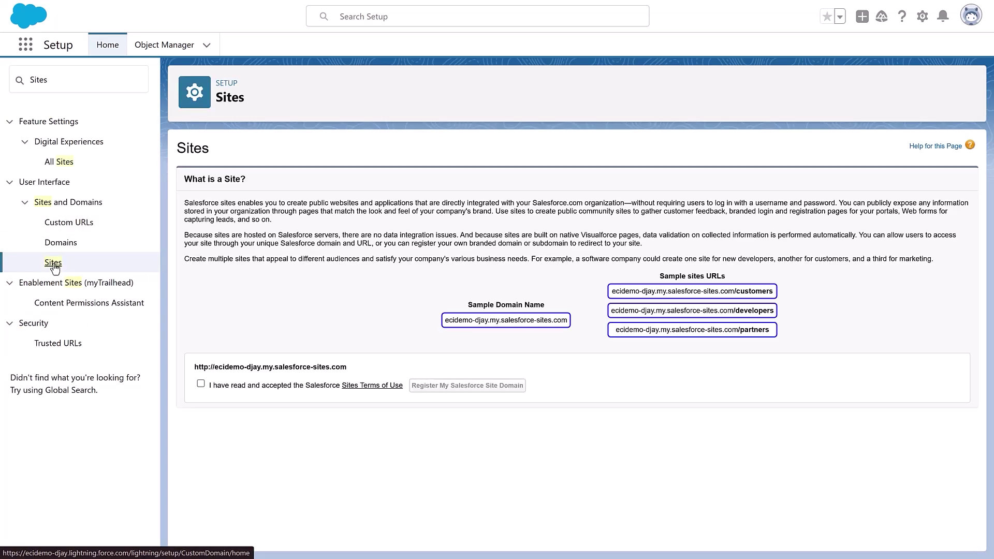
pyautogui.click(201, 385)
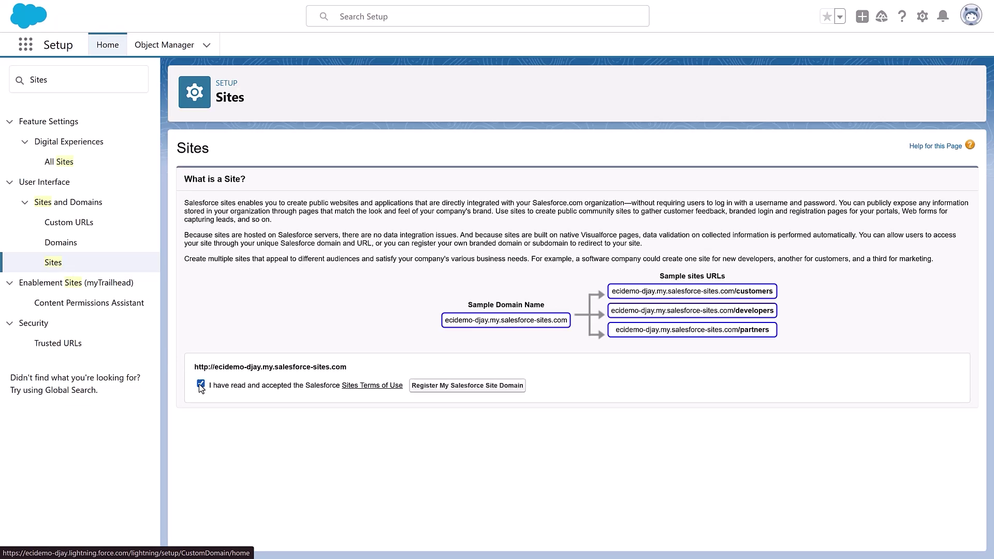
pyautogui.click(429, 393)
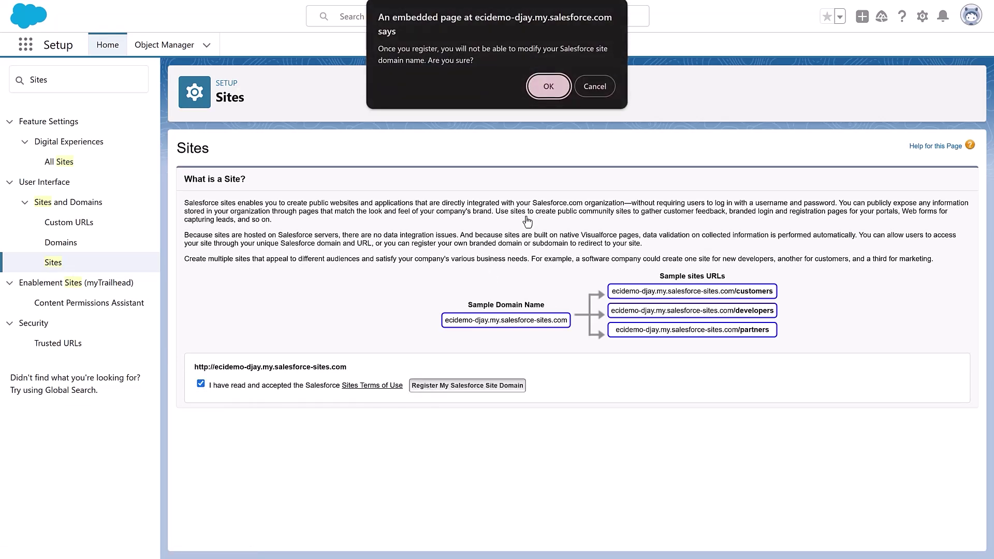
pyautogui.click(552, 87)
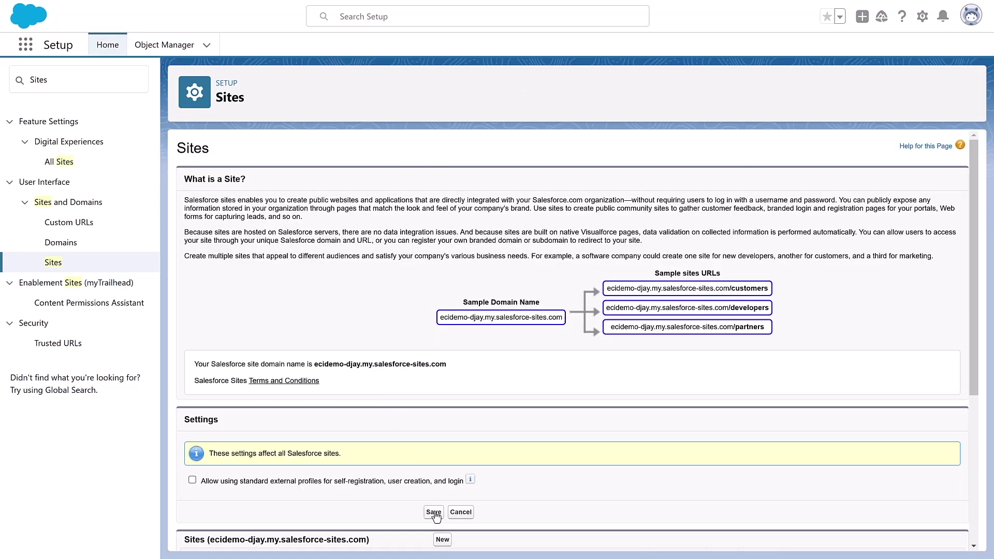
# - Start a new site labelled 'VoiceConnector' and mark it active
pyautogui.click(443, 540)
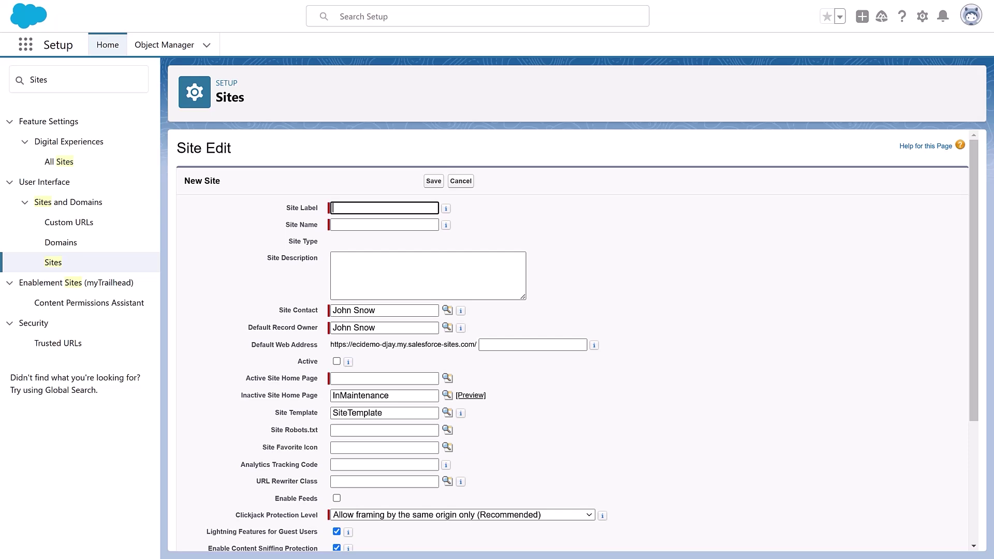
pyautogui.write('VoiceConnector')
pyautogui.press('Tab')
pyautogui.click(349, 256)
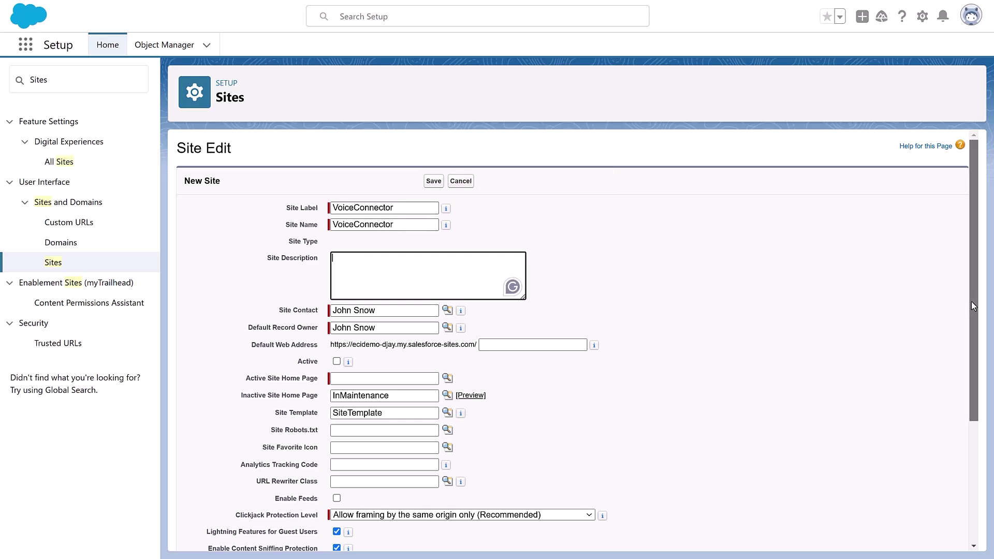
pyautogui.moveTo(971, 303); pyautogui.dragTo(975, 355)
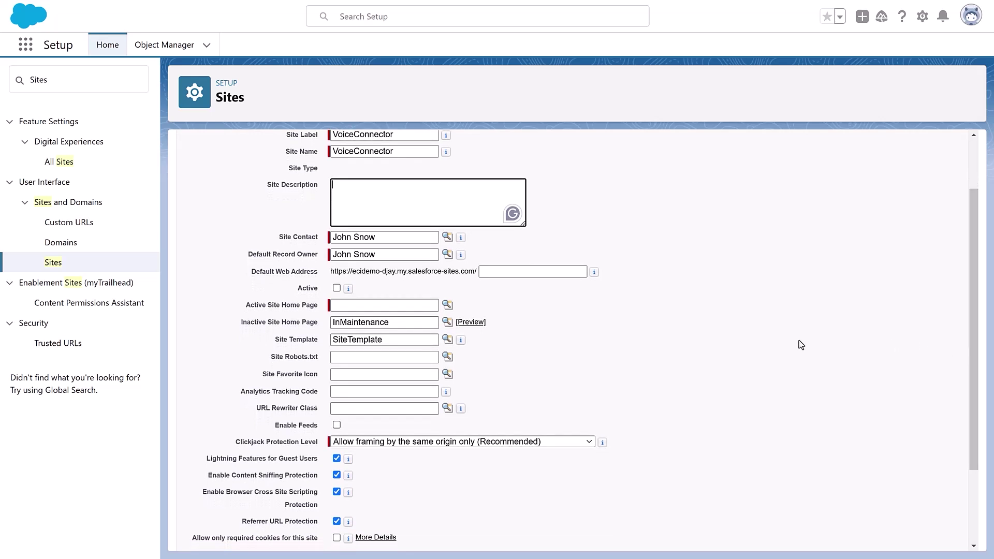
pyautogui.click(335, 288)
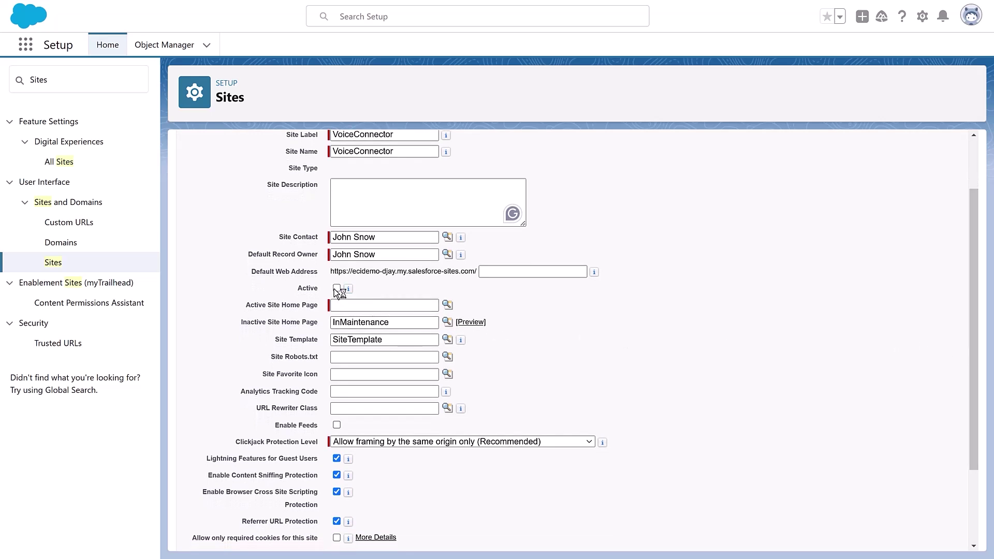
# - Set SiteLogin as the active site home page and save the site
pyautogui.click(448, 305)
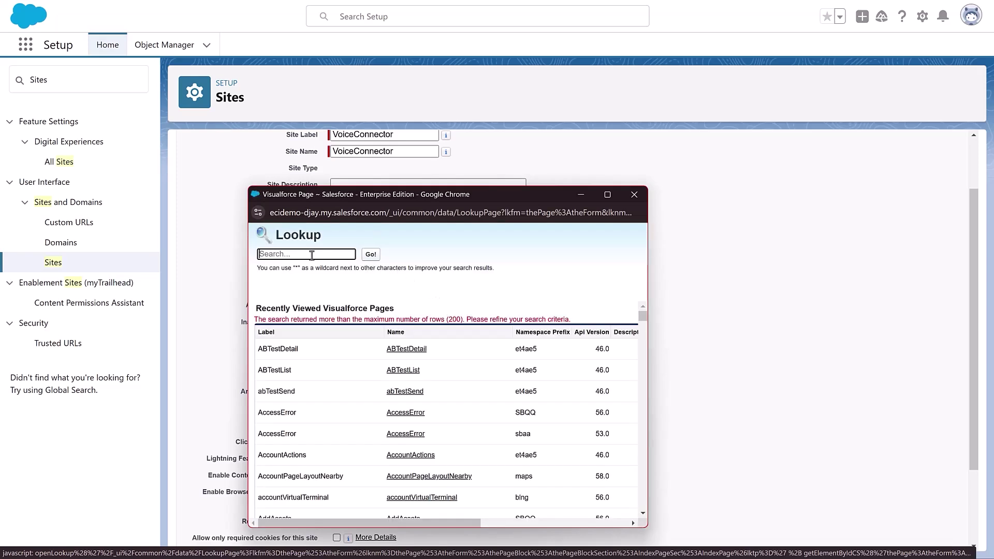
pyautogui.write('site')
pyautogui.press('Return')
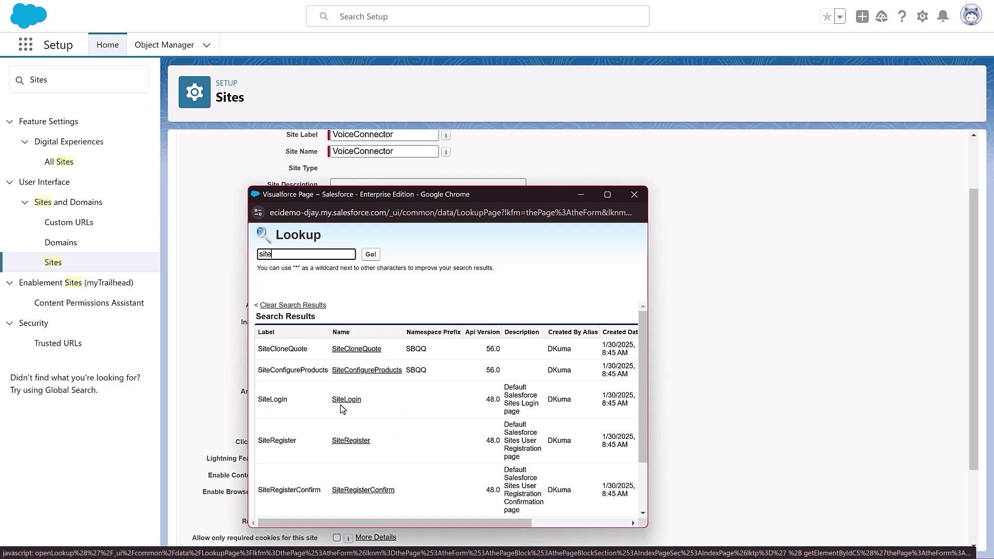
pyautogui.click(344, 400)
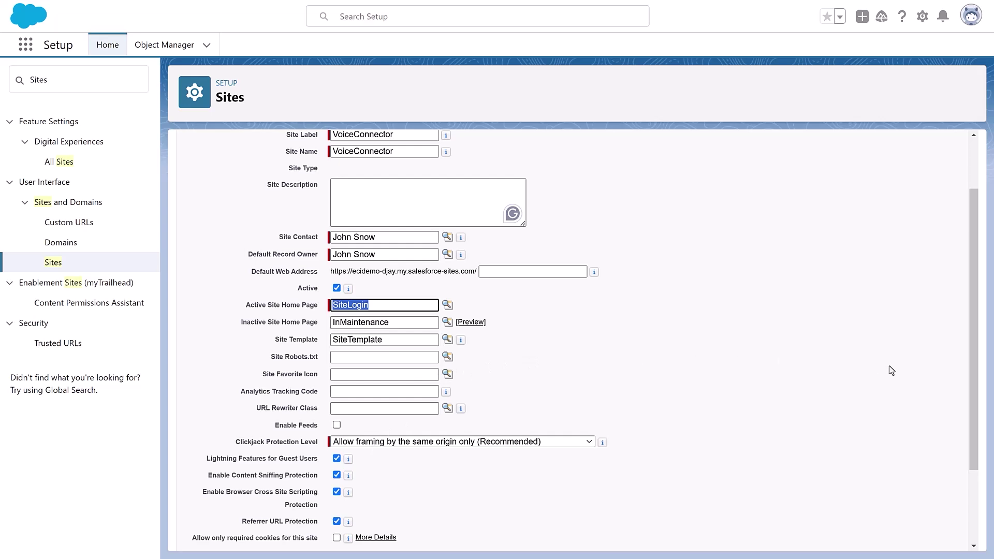
pyautogui.moveTo(971, 373); pyautogui.dragTo(961, 303)
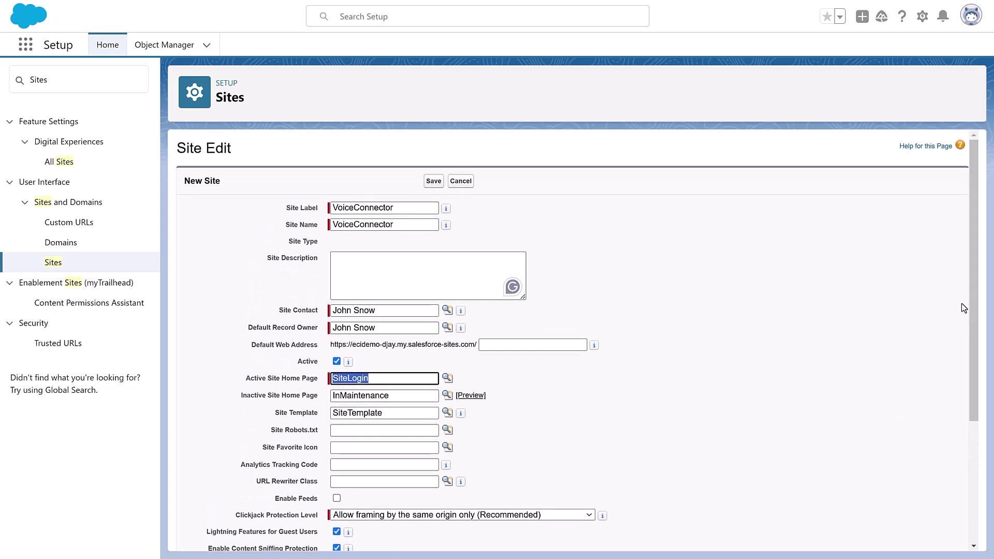
pyautogui.click(434, 182)
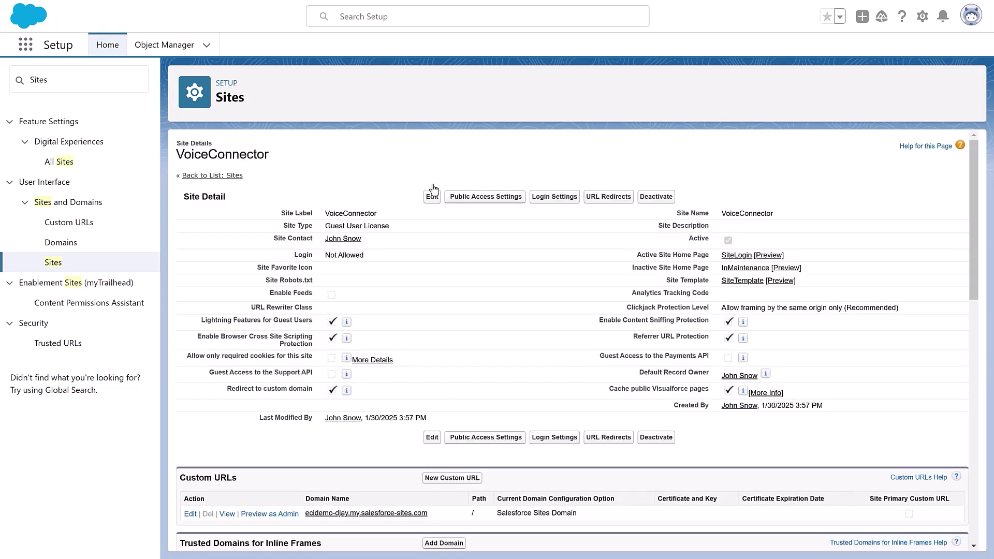
pyautogui.click(107, 84)
# - From Named Credentials, create a New Legacy credential labelled 'ECI Named Credential', auto-naming ECI_Named_Credential
pyautogui.hotkey('ctrl', 'a')
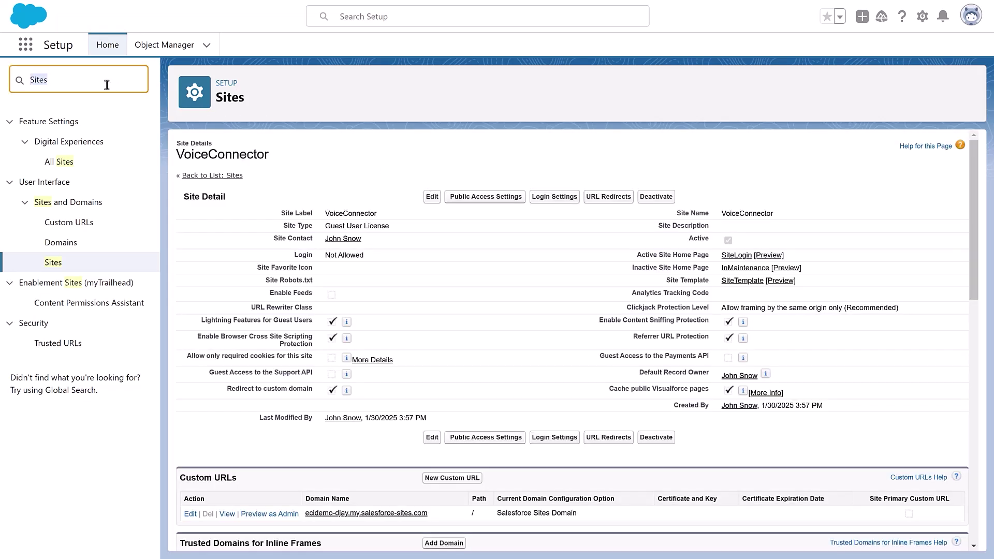
pyautogui.press('BackSpace')
pyautogui.write('Named')
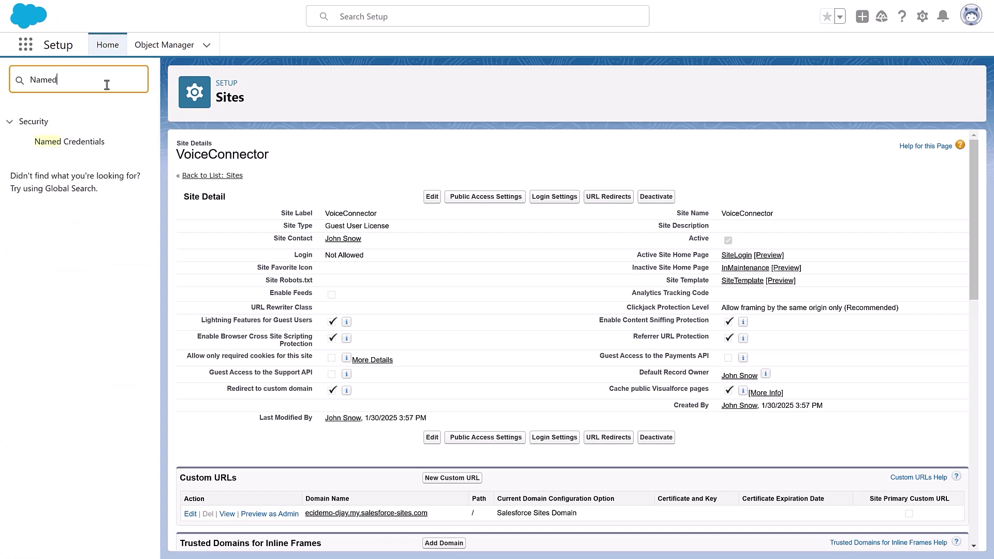
pyautogui.click(95, 143)
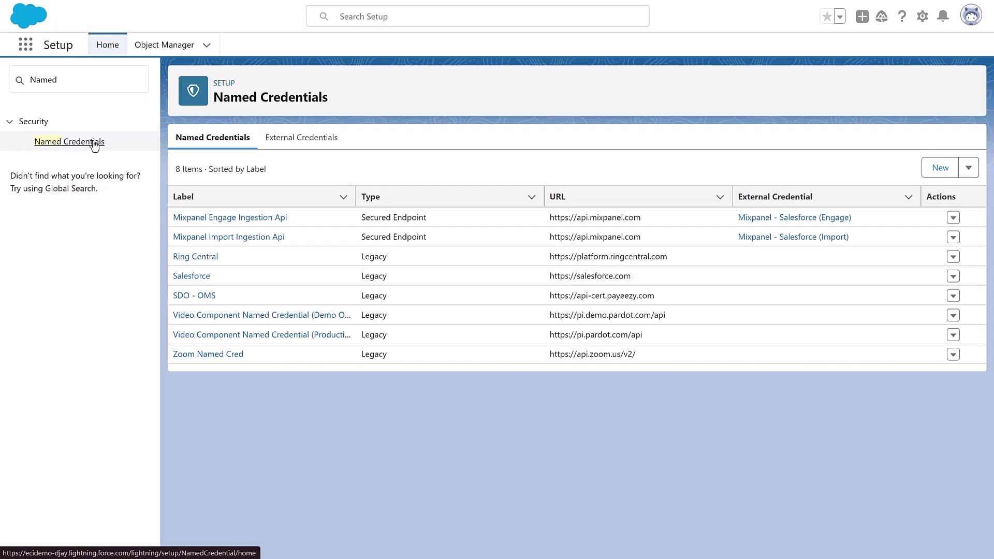
pyautogui.click(960, 171)
pyautogui.click(946, 198)
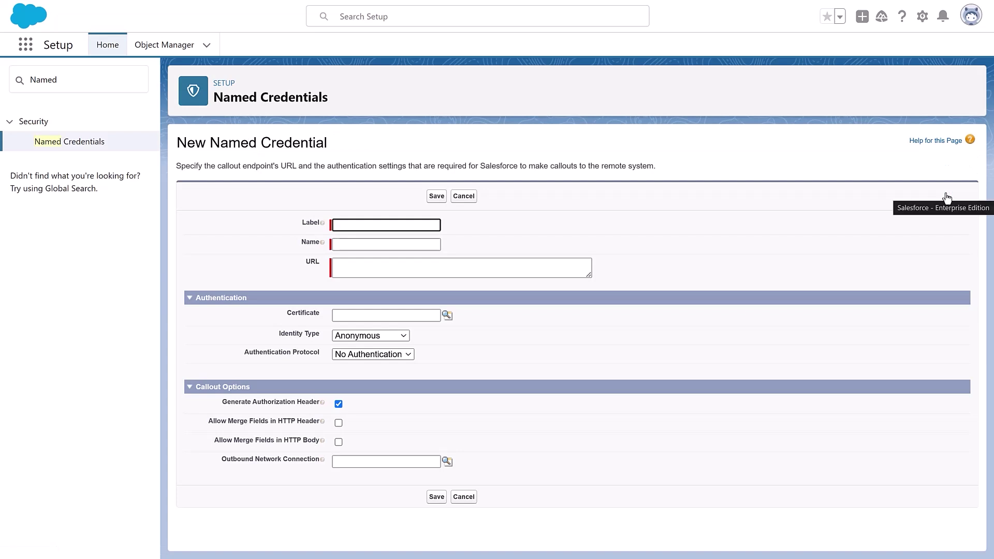
pyautogui.write('E')
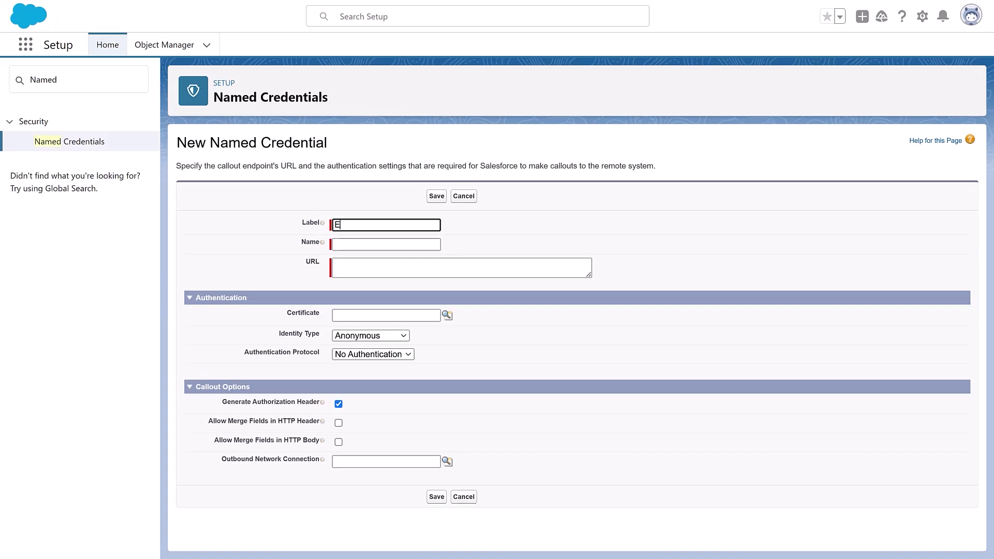
pyautogui.write('CI Named Credential')
pyautogui.press('Tab')
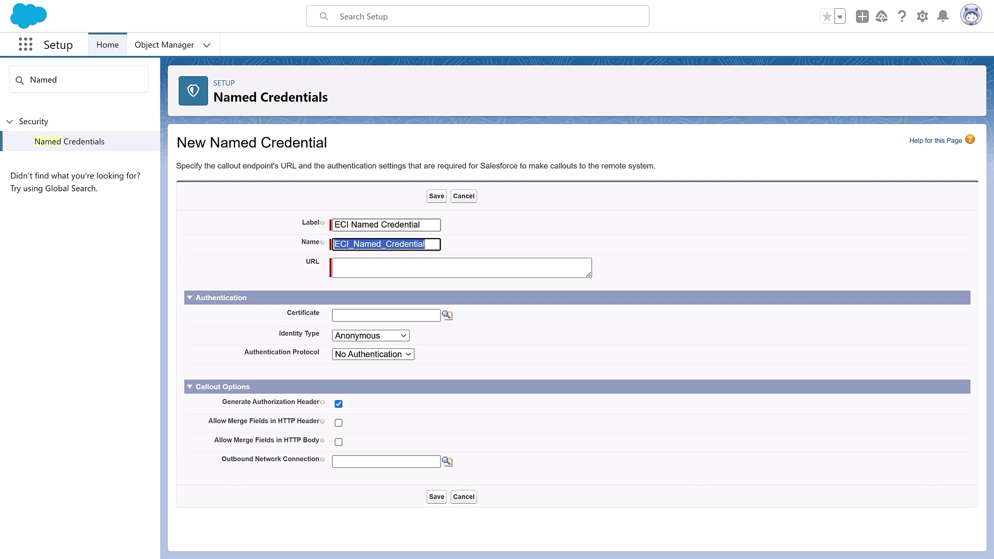
pyautogui.click(461, 268)
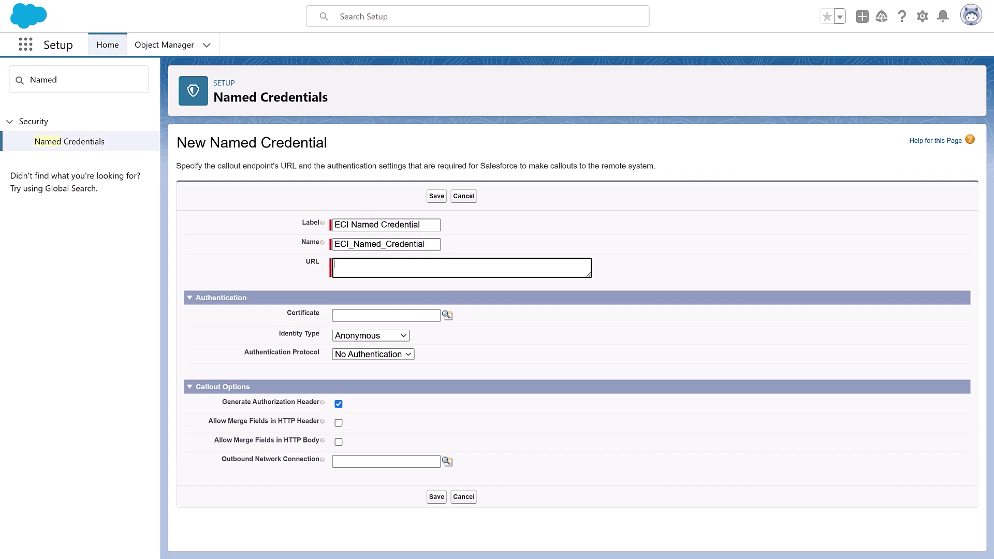
# - Fill the named credential with the org URL, Named Principal, OAuth 2.0 via ECI Auth Provider, and scope 'refresh_token web api content'
pyautogui.write('https://ecidemo-djay.my.salesforce.com')
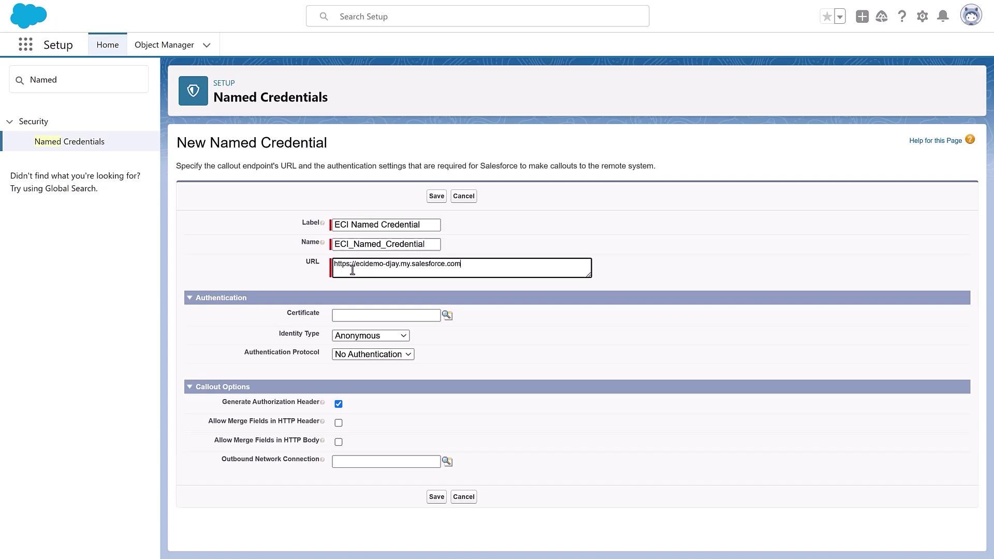
pyautogui.click(370, 336)
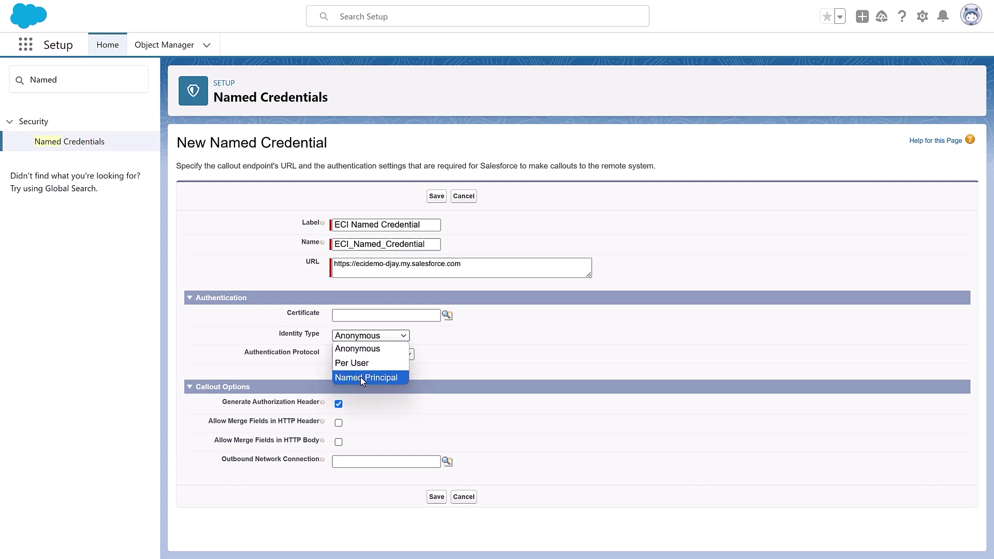
pyautogui.click(360, 377)
pyautogui.click(365, 346)
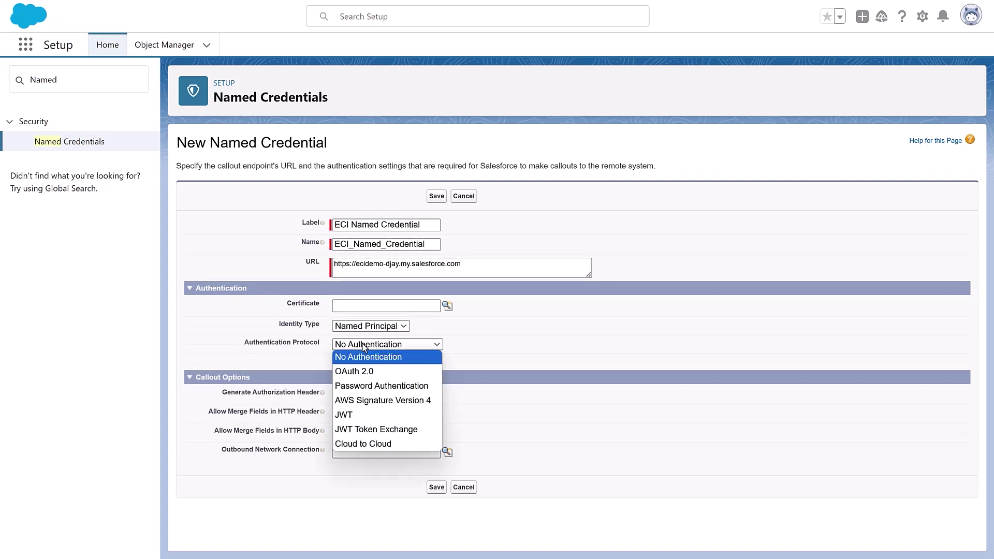
pyautogui.click(362, 374)
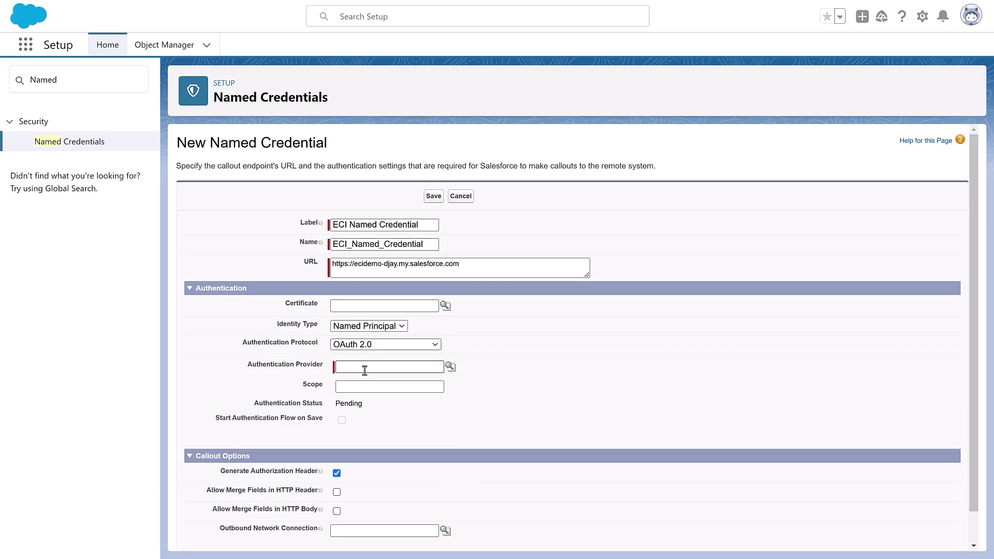
pyautogui.click(366, 368)
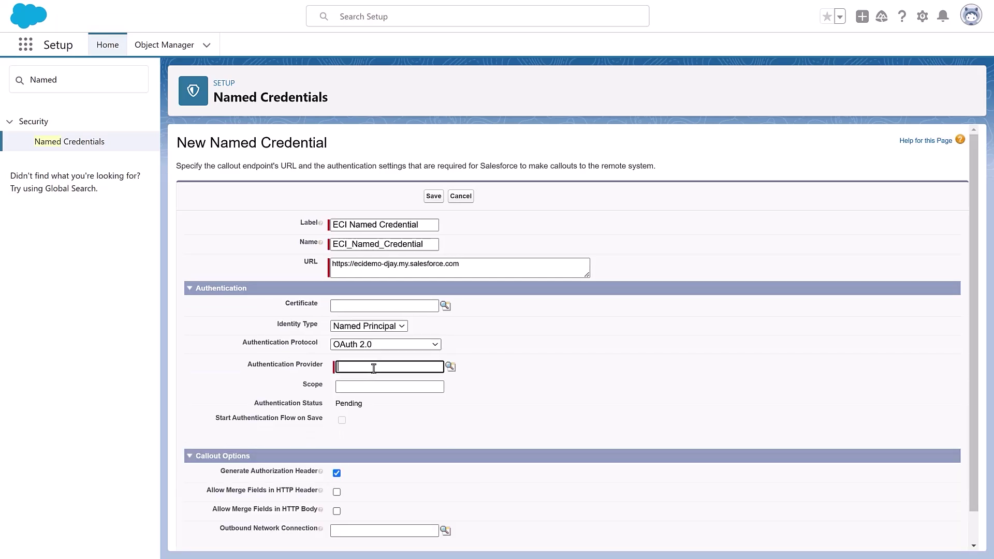
pyautogui.click(450, 366)
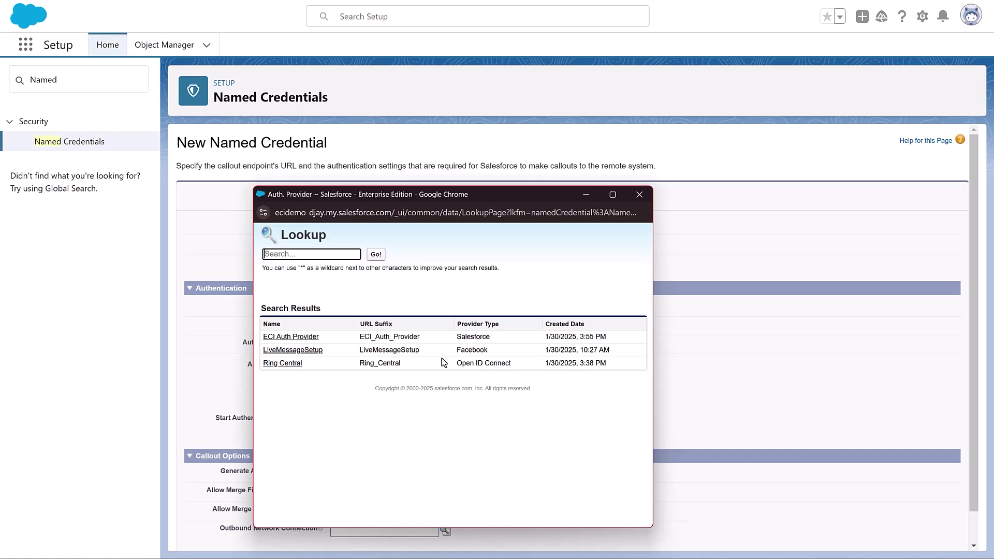
pyautogui.click(302, 337)
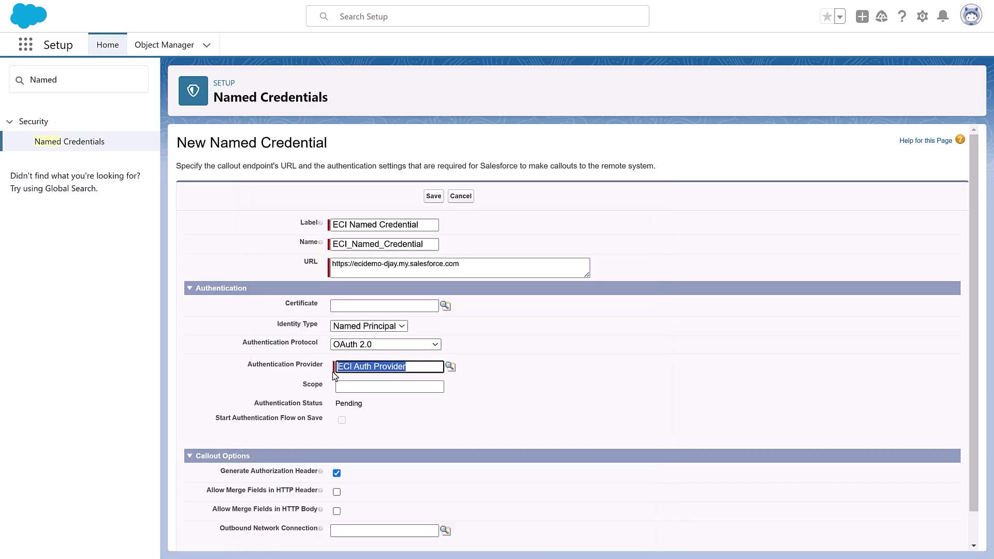
pyautogui.click(342, 387)
pyautogui.write('refresh_token web api content')
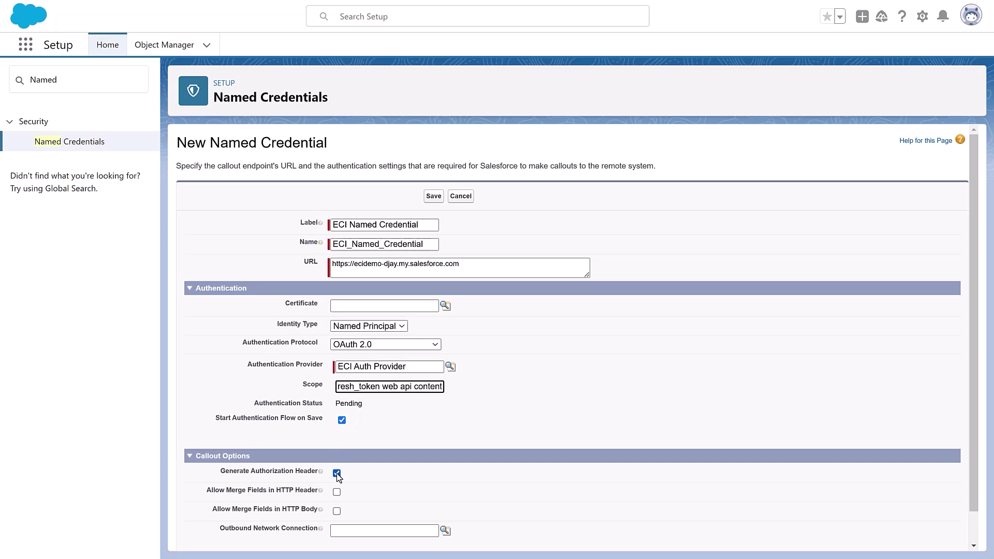
# - Save ECI Named Credential, log in with the username and password, and confirm external access
pyautogui.click(432, 199)
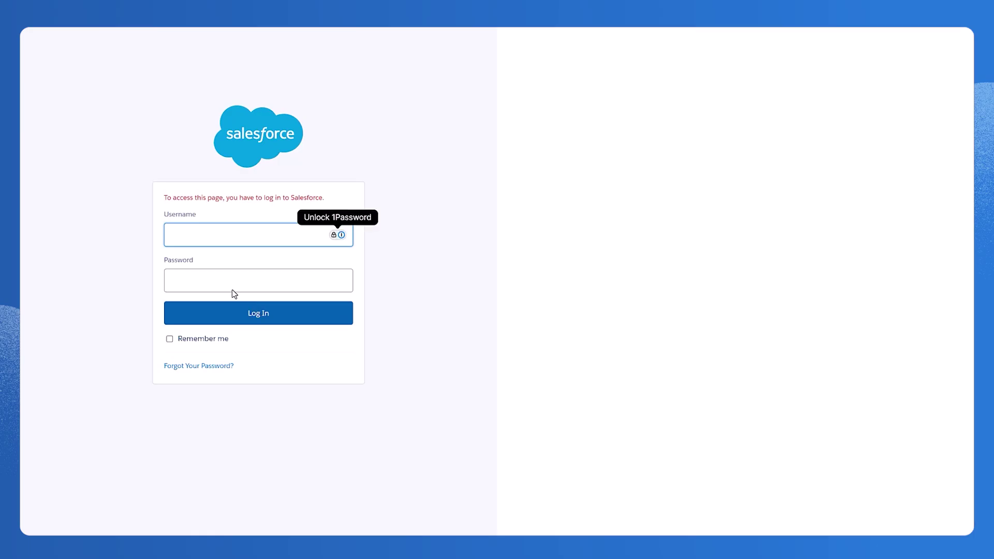
pyautogui.hotkey('ctrl', 'v')
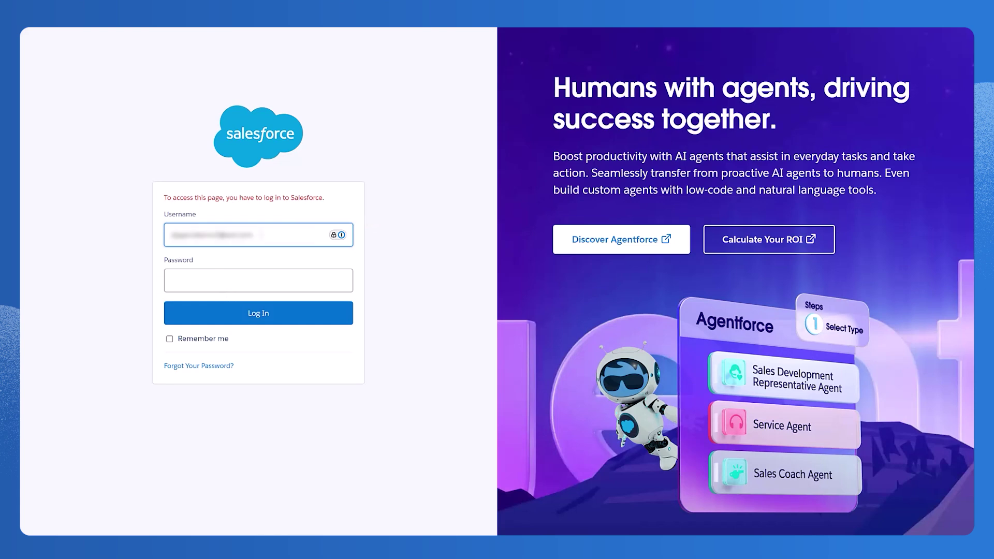
pyautogui.press('Tab')
pyautogui.write('***********')
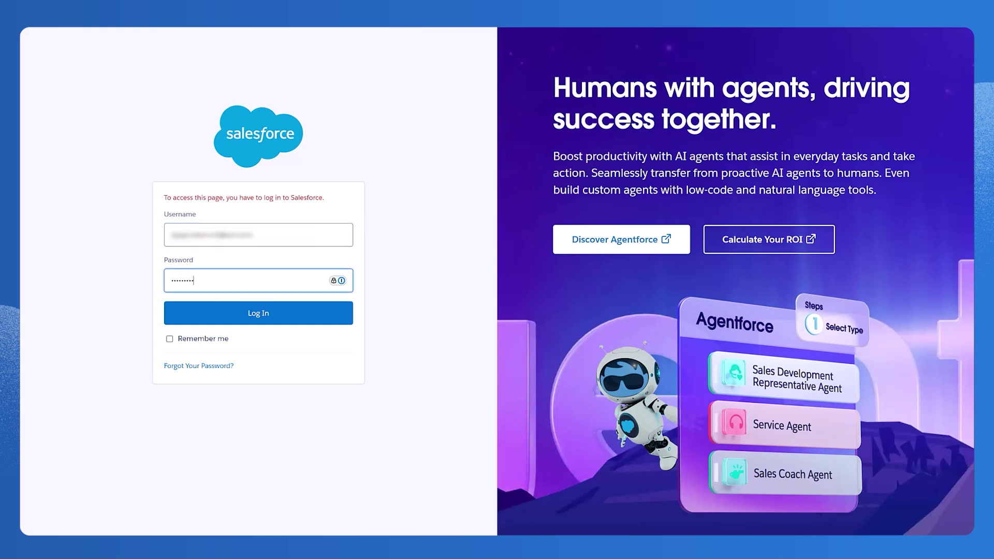
pyautogui.click(235, 320)
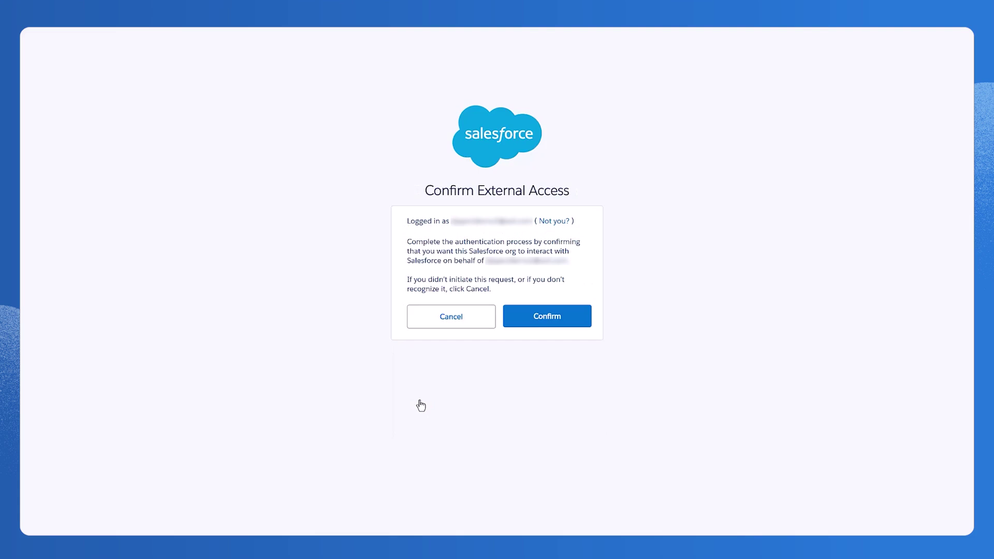
pyautogui.click(536, 320)
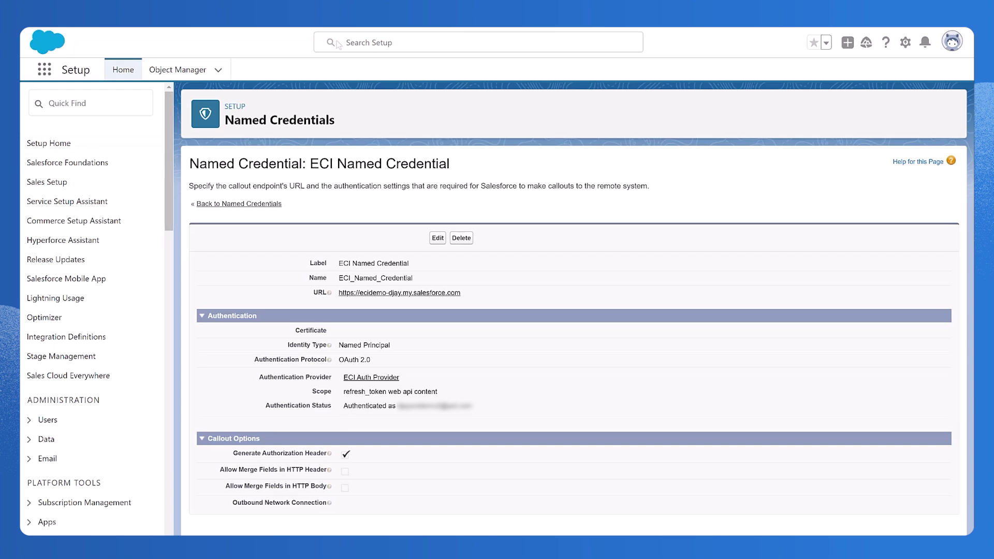
# - Find the VoiceConnector Site Guest User via a 'guest' setup search and show its Permission Set Assignments
pyautogui.click(357, 43)
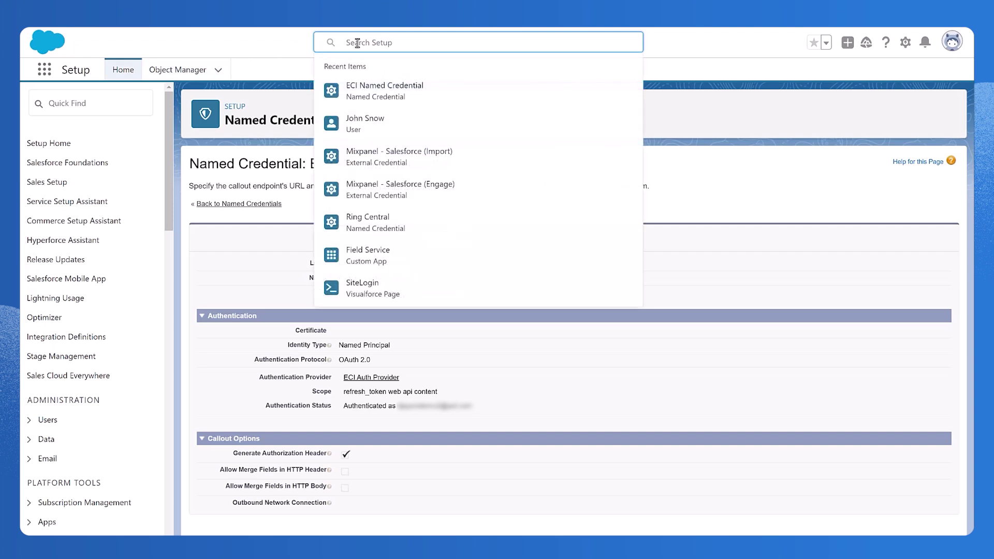
pyautogui.write('guest')
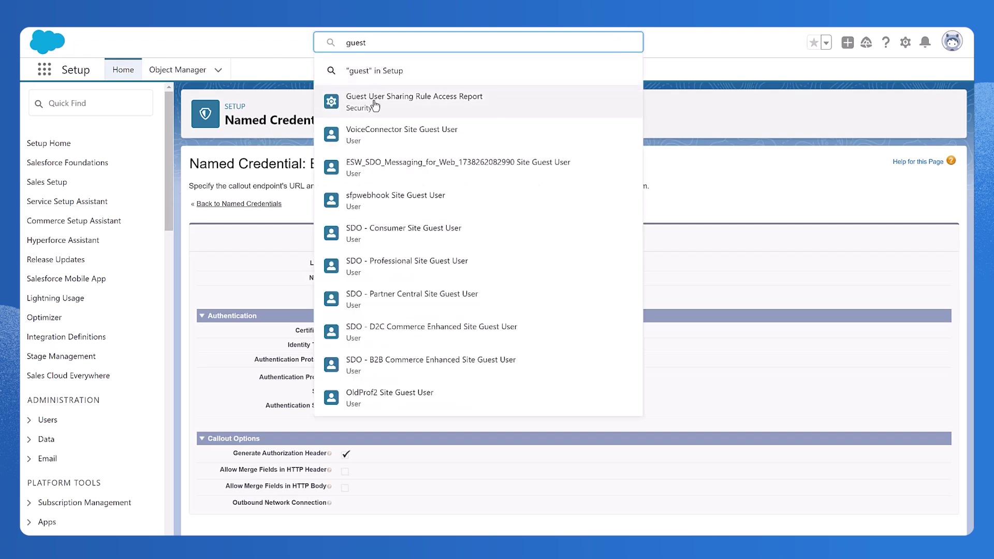
pyautogui.click(370, 136)
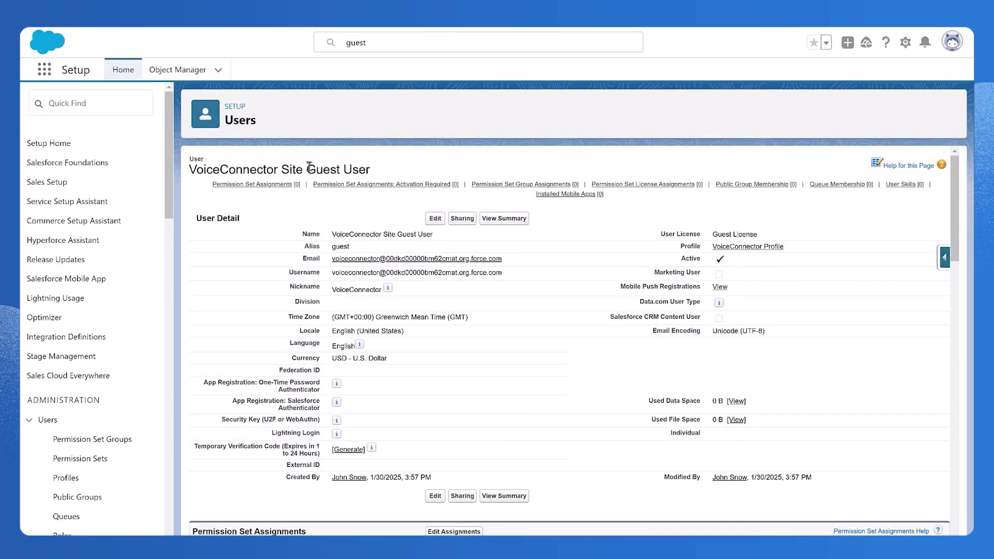
pyautogui.click(267, 186)
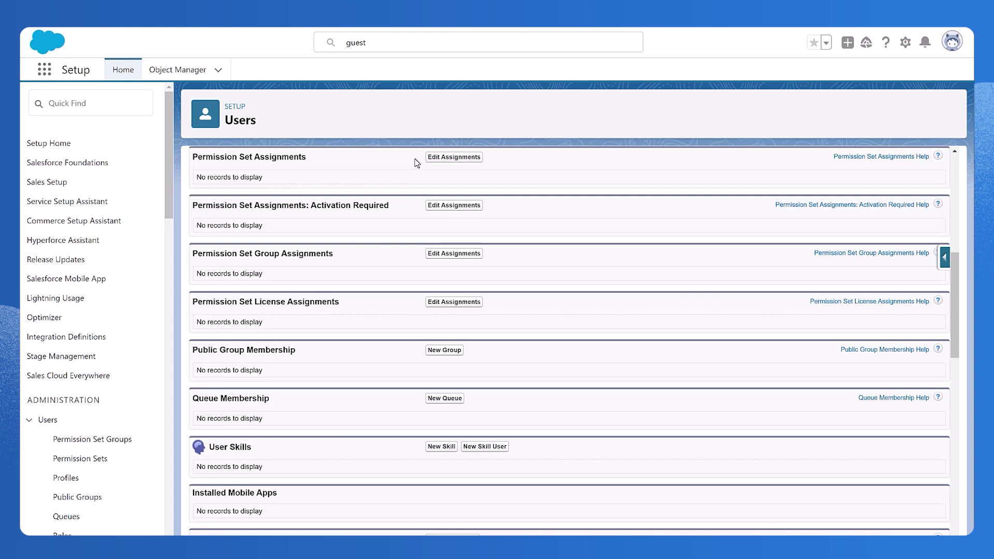
# - Enable Voice Connector Permission and Conversation Insights Integration User for the guest user and save
pyautogui.click(434, 158)
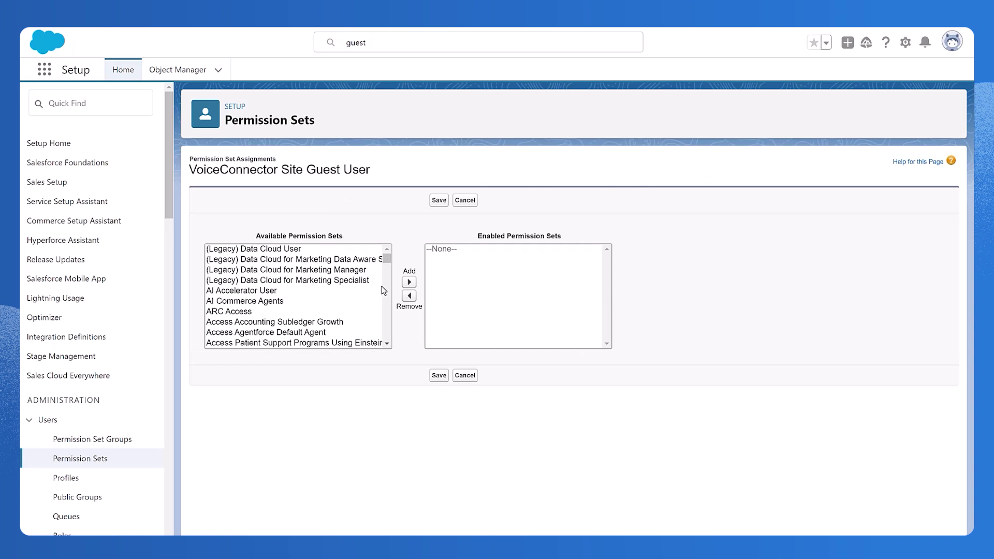
pyautogui.moveTo(388, 259); pyautogui.dragTo(387, 275)
pyautogui.click(321, 293)
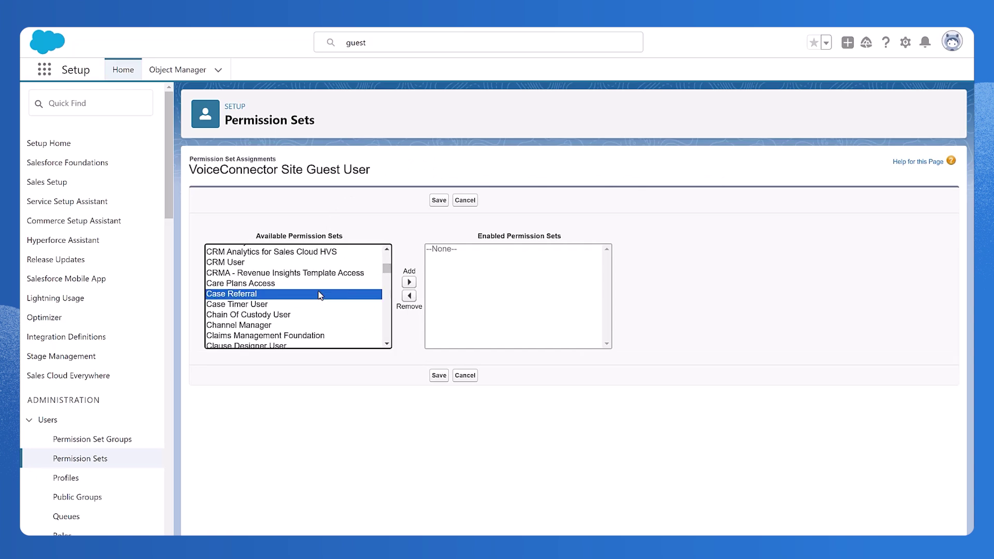
pyautogui.write('voice')
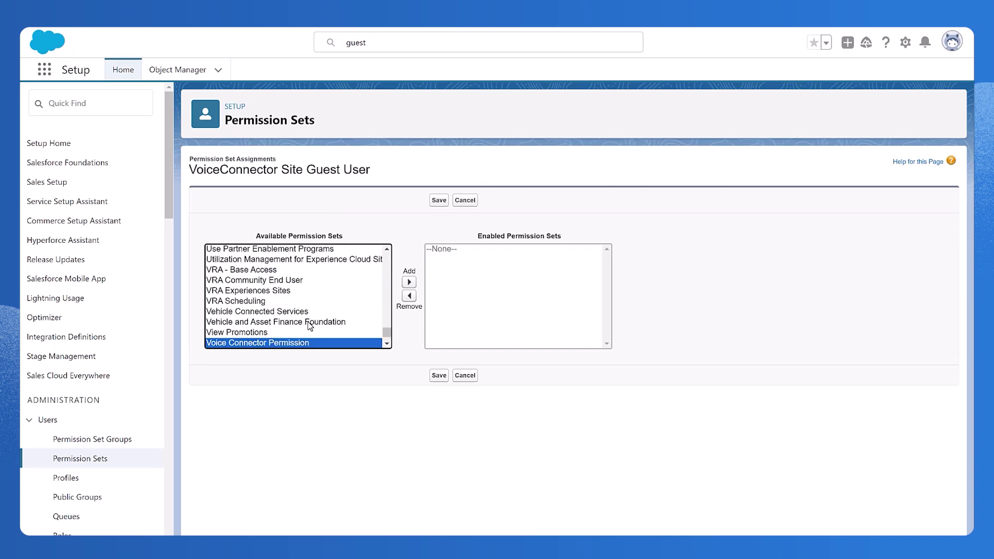
pyautogui.click(409, 282)
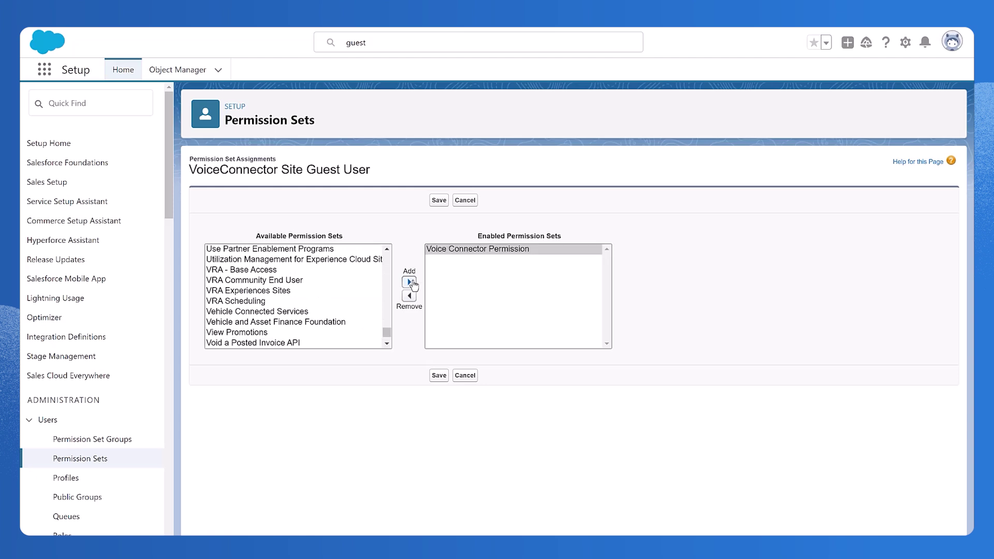
pyautogui.click(286, 322)
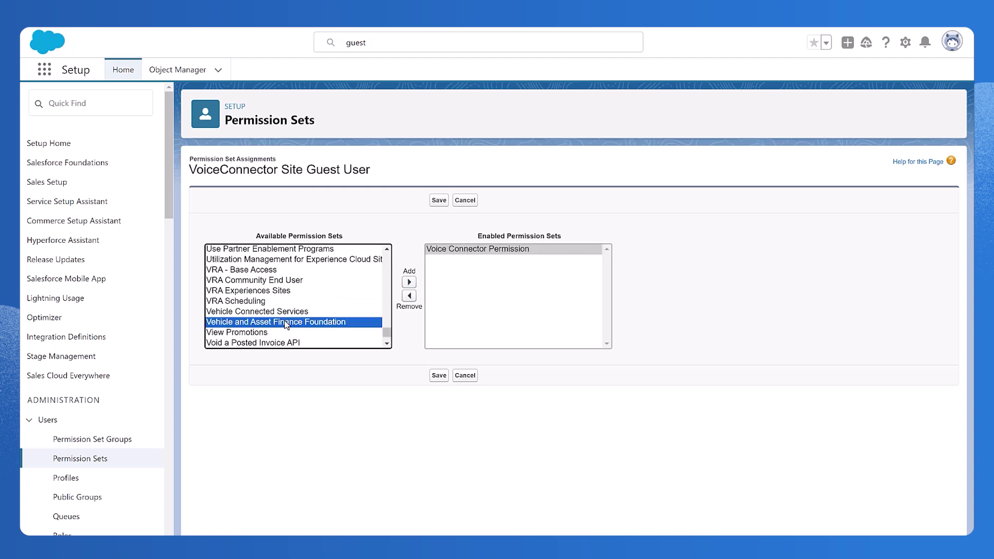
pyautogui.write('conv')
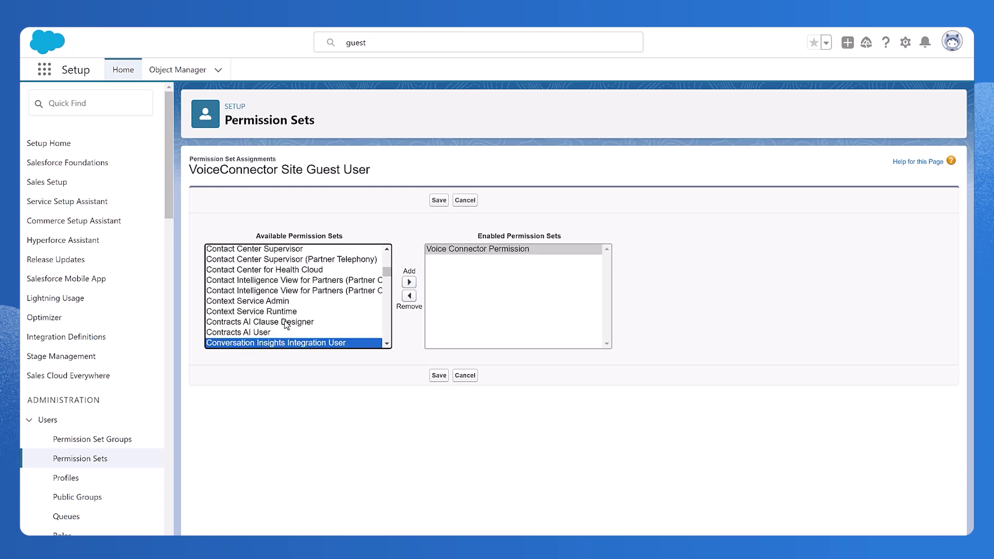
pyautogui.click(409, 282)
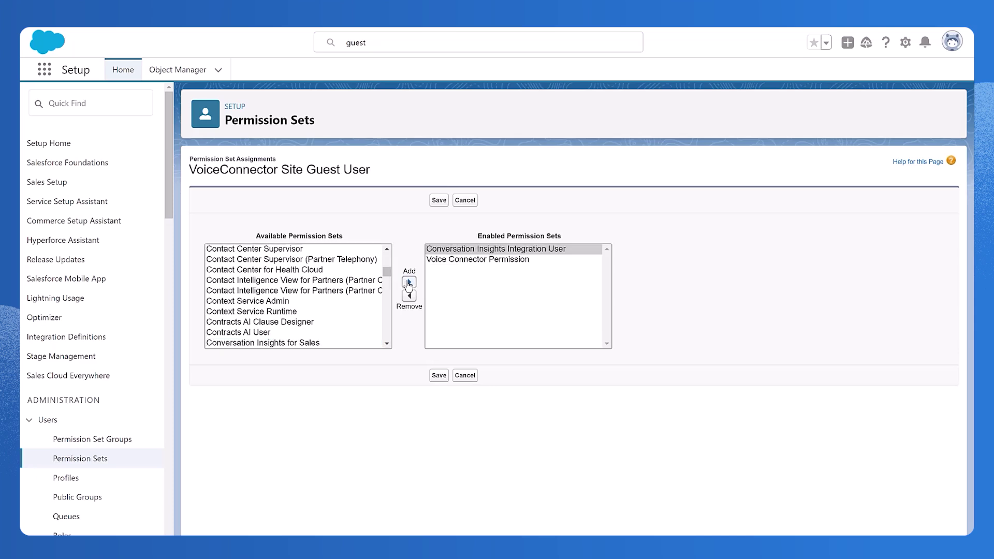
pyautogui.click(439, 376)
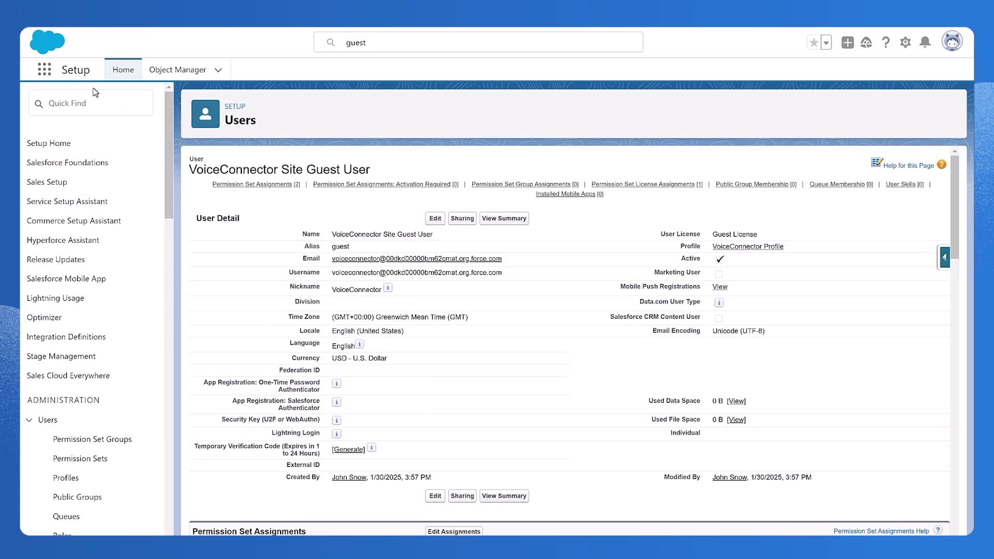
# - Open the Voice Connector app from the App Launcher search for 'voice'
pyautogui.click(42, 71)
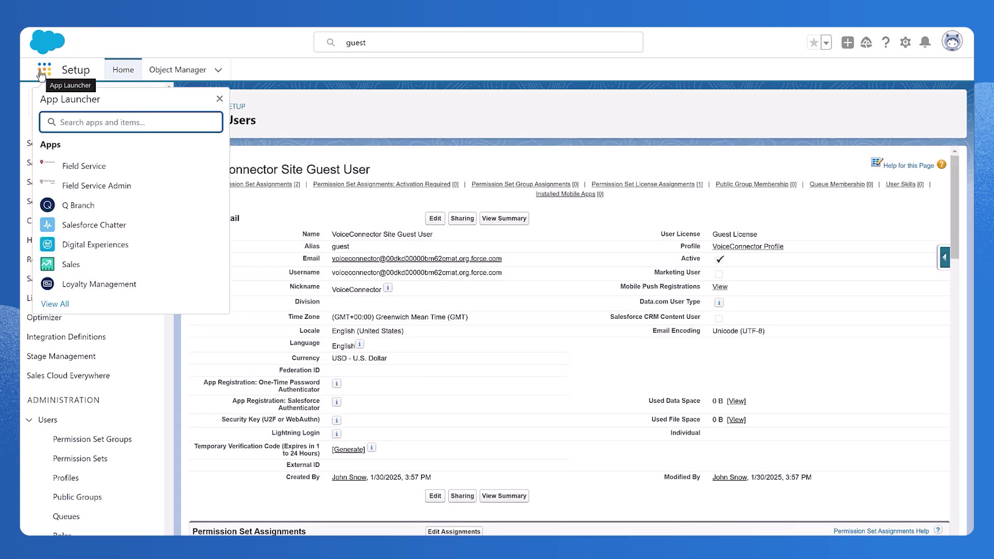
pyautogui.write('voice')
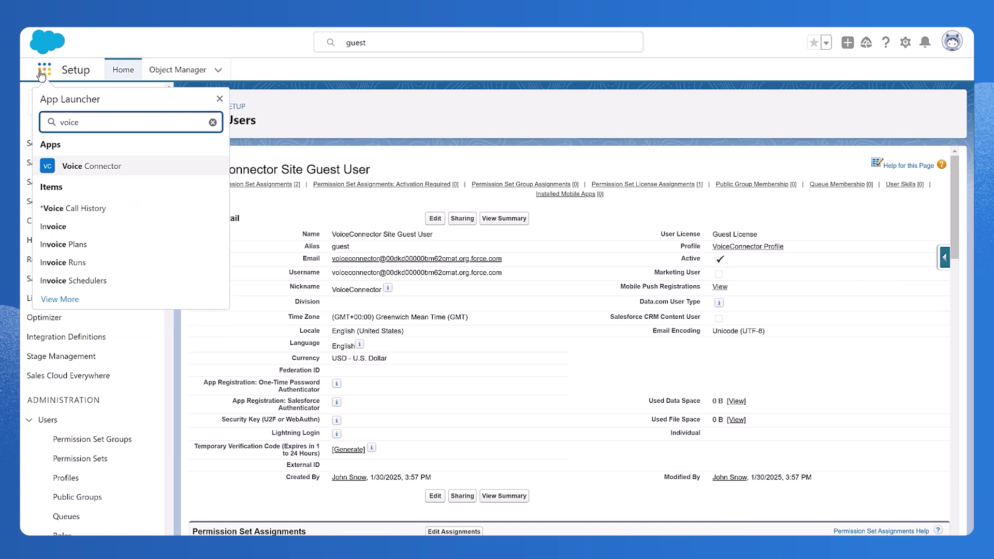
pyautogui.click(88, 174)
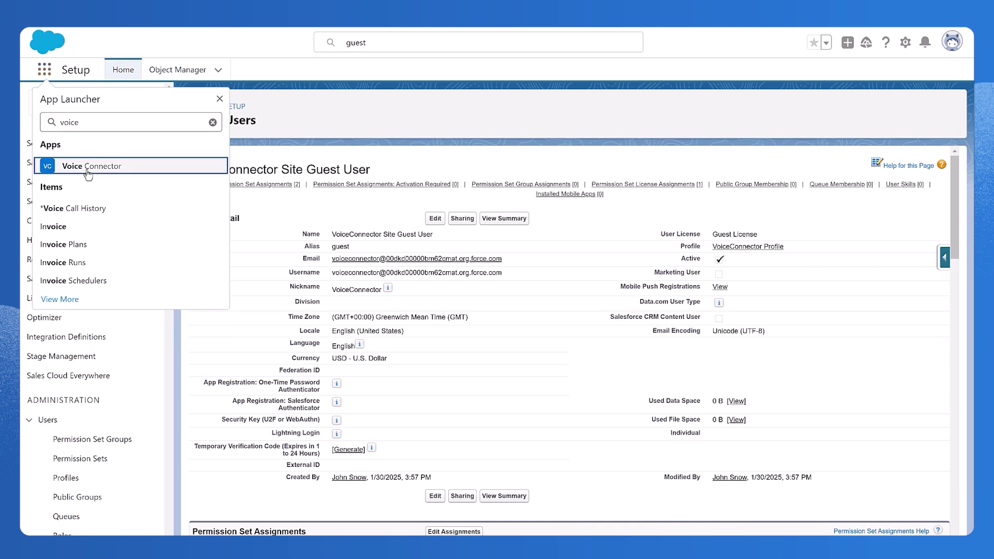
# - Turn on the Enable RingCentral Integration toggle on the RingCentral Setup page
pyautogui.scroll(-1, 968, 392)
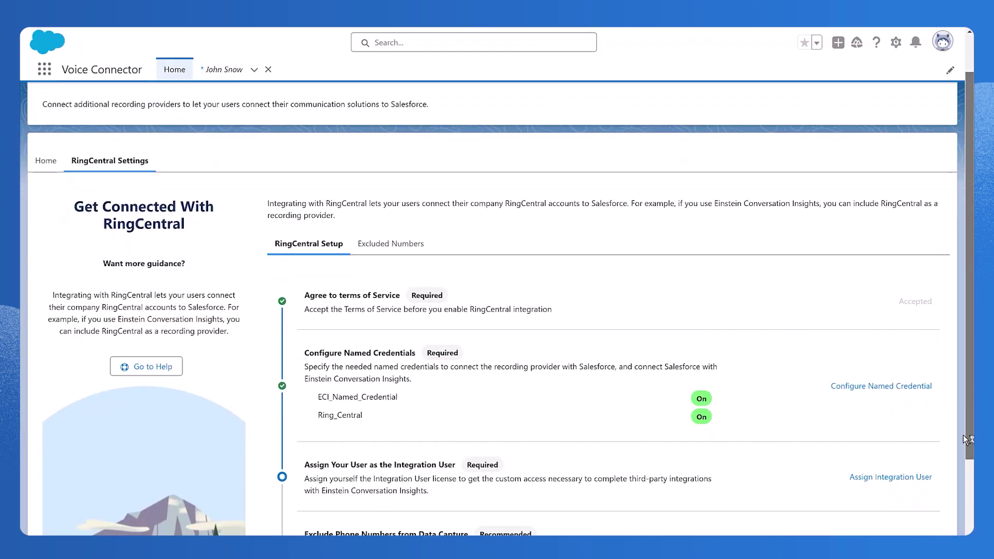
pyautogui.moveTo(962, 435); pyautogui.dragTo(963, 533)
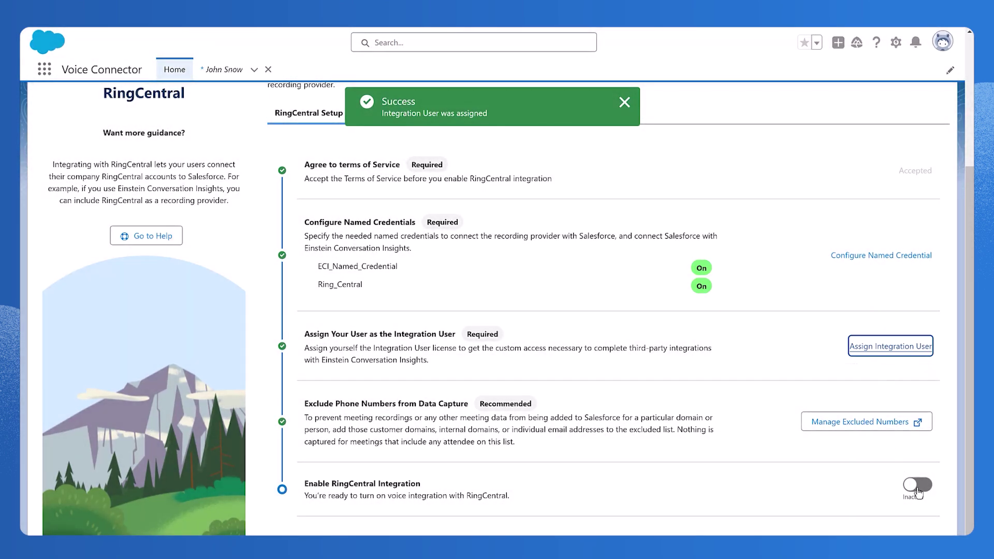
pyautogui.click(919, 489)
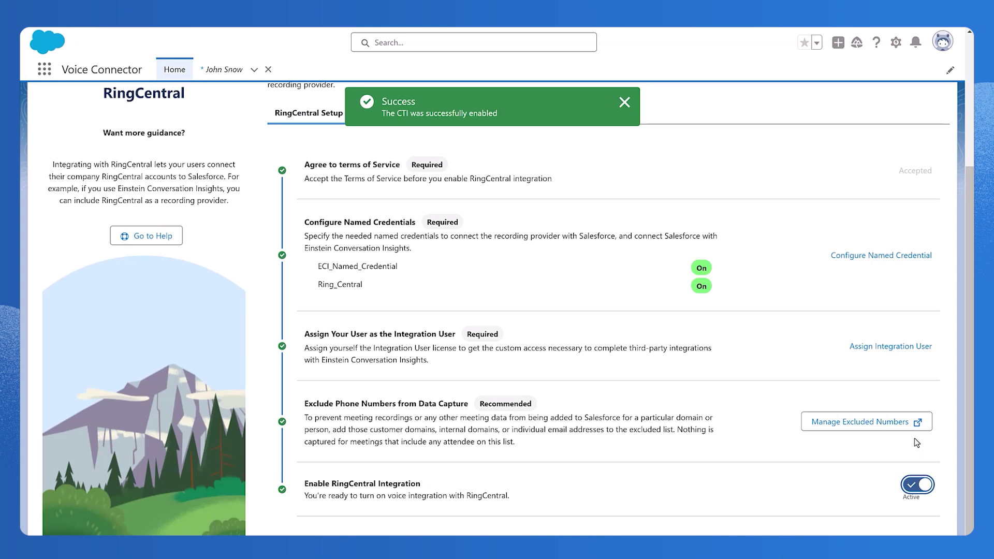
# - Go to Setup and open Einstein Conversation Insights General Settings via Quick Find 'einstein con'
pyautogui.click(897, 43)
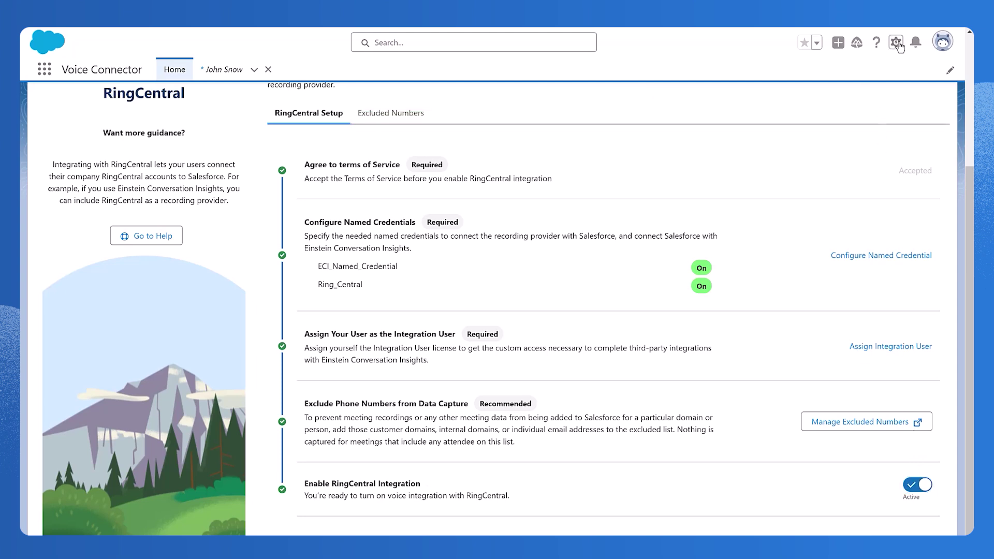
pyautogui.click(835, 115)
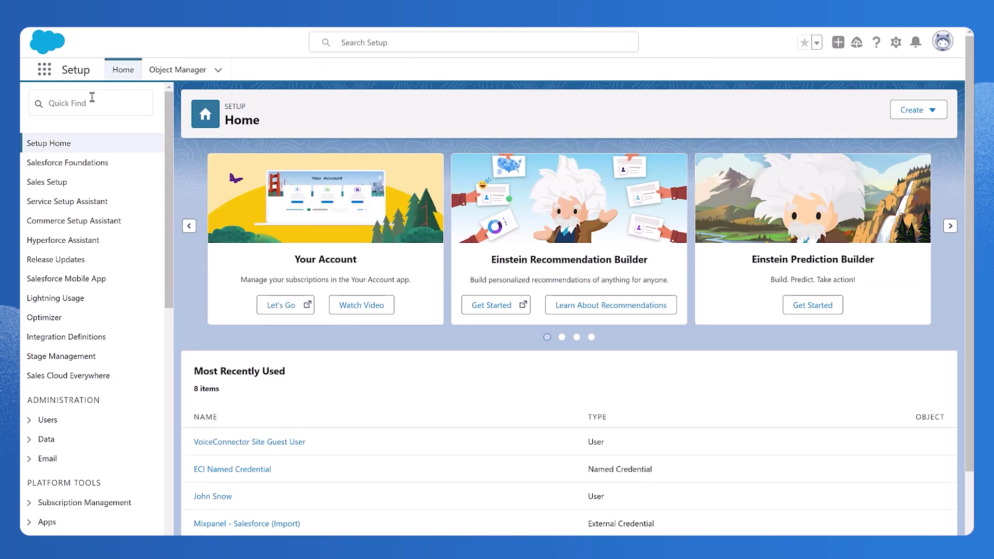
pyautogui.click(86, 103)
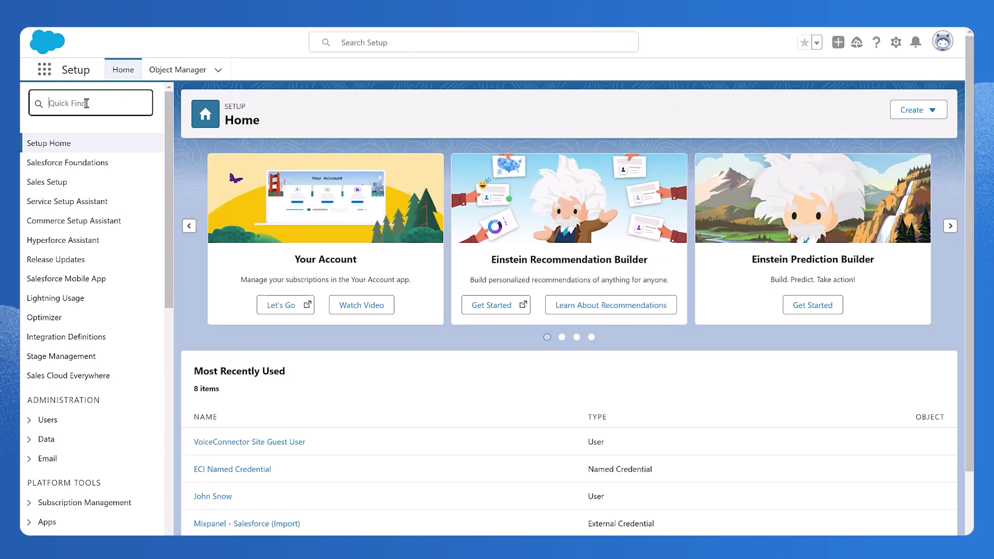
pyautogui.write('einstein ')
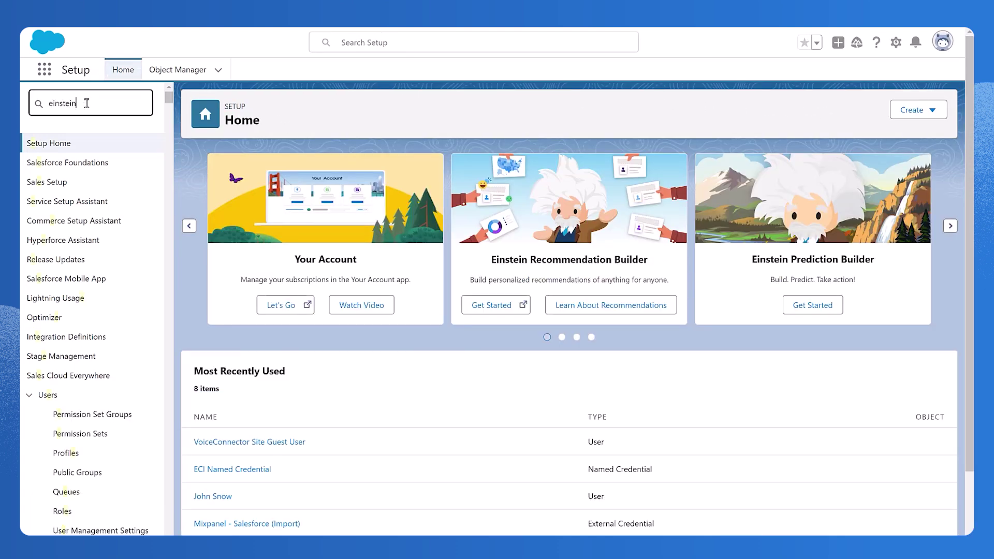
pyautogui.write('con')
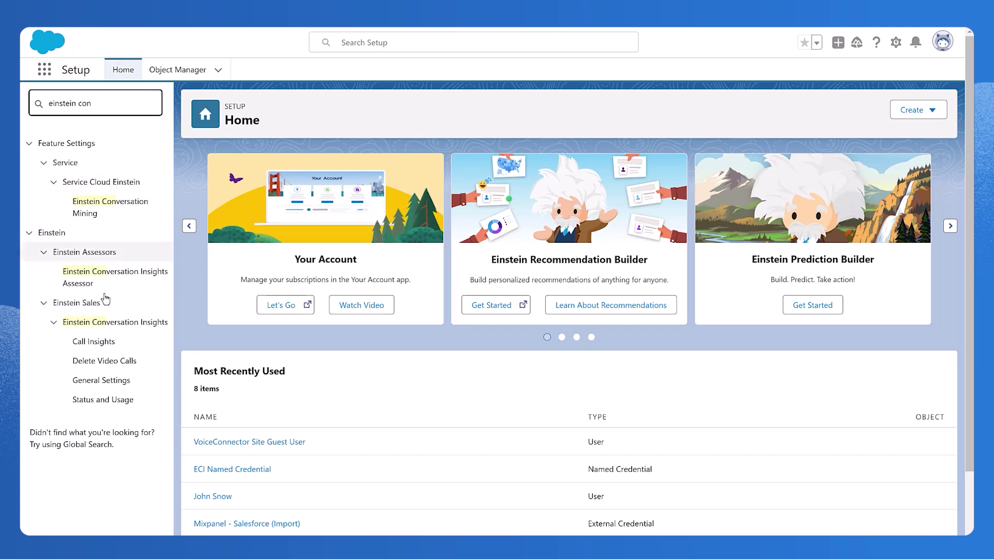
pyautogui.click(101, 382)
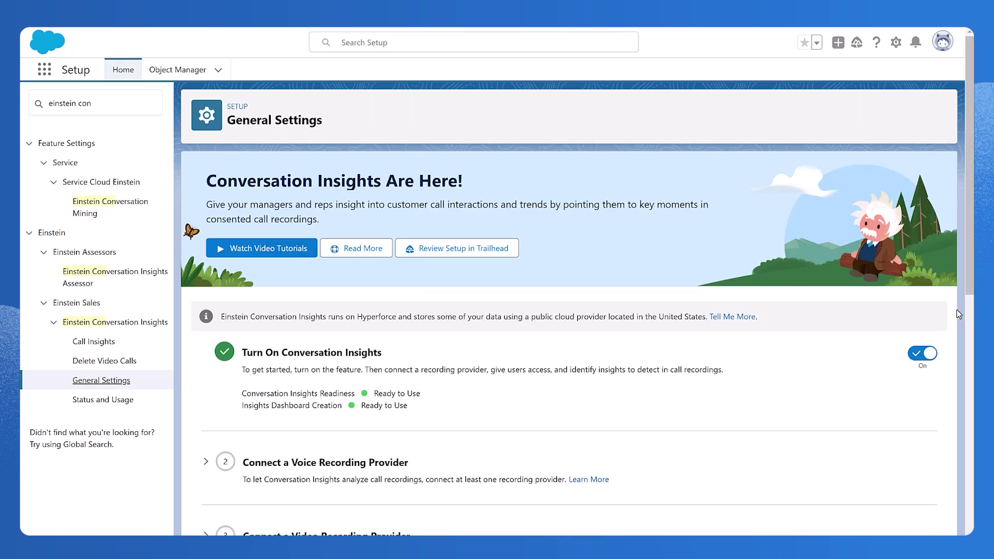
# - Under Connect a Voice Recording Provider, switch RingCentral on and confirm the connection
pyautogui.click(205, 462)
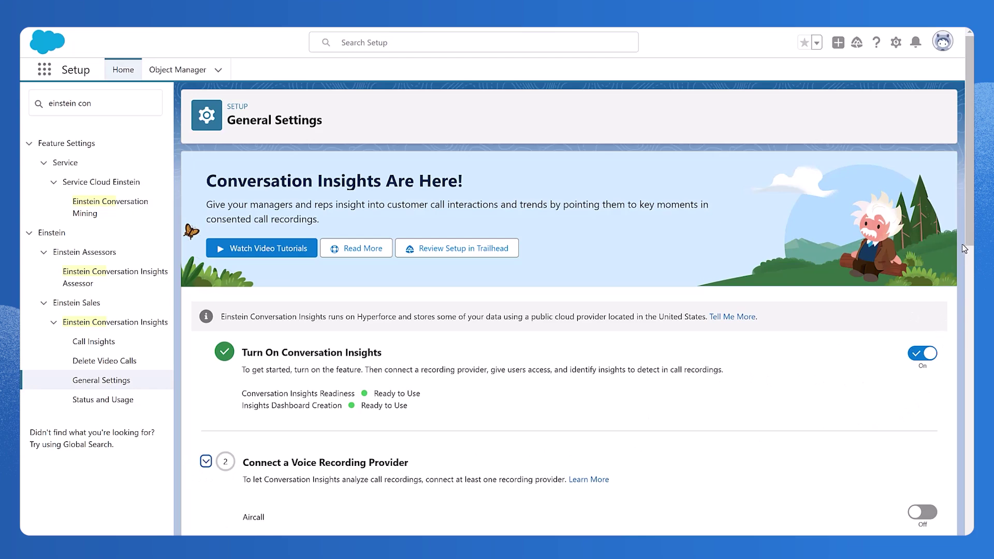
pyautogui.moveTo(970, 236); pyautogui.dragTo(953, 338)
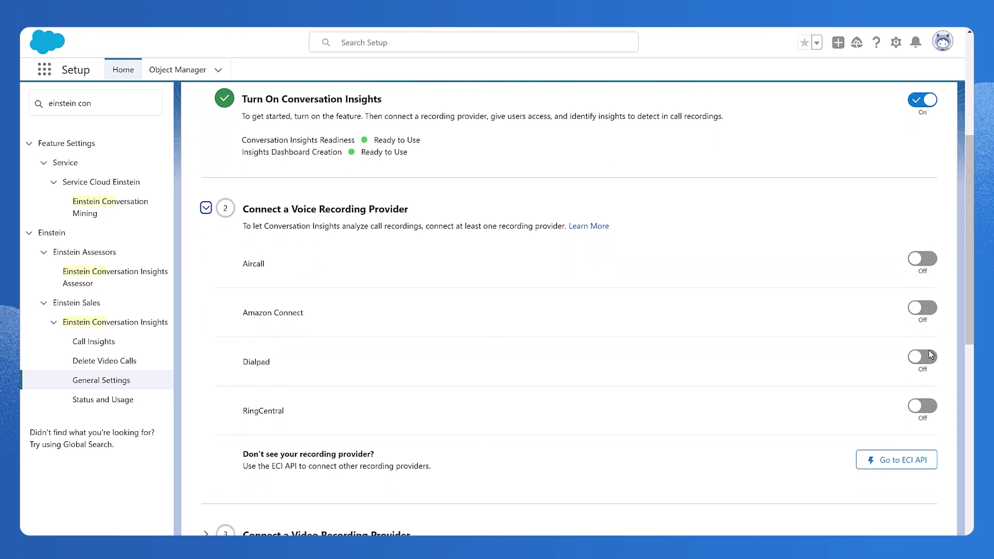
pyautogui.click(921, 403)
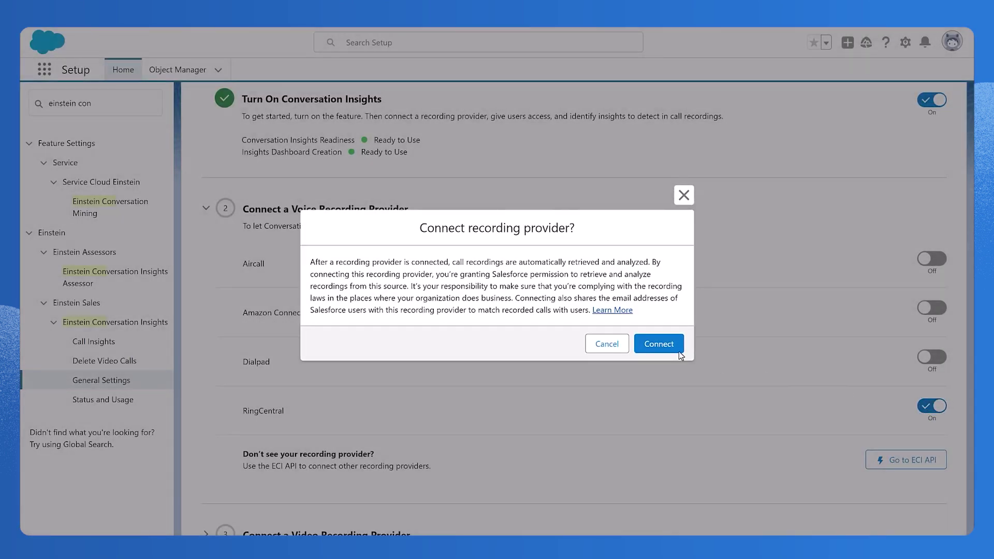
pyautogui.click(651, 347)
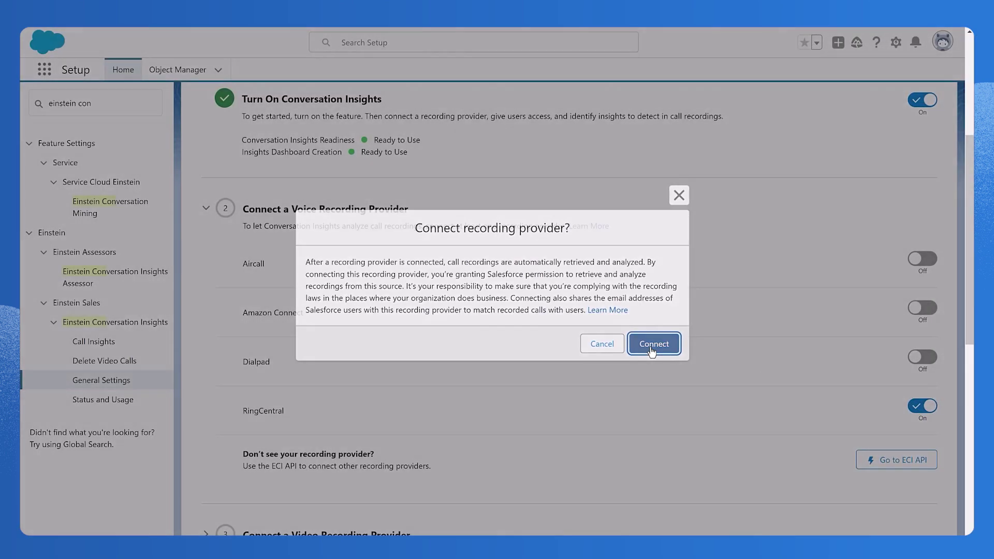